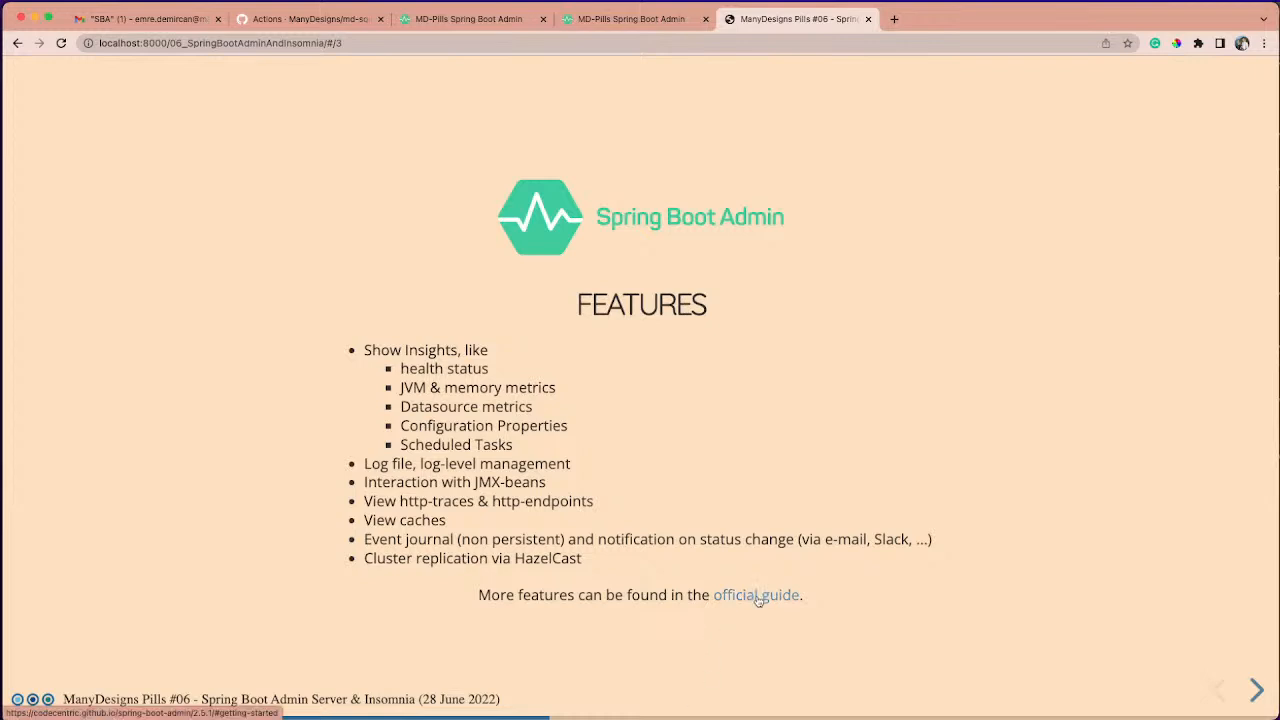
- Advance to the Interactive Section slide and expand "How to configure SBA server ?" to review its dependency snippet
key(Right)
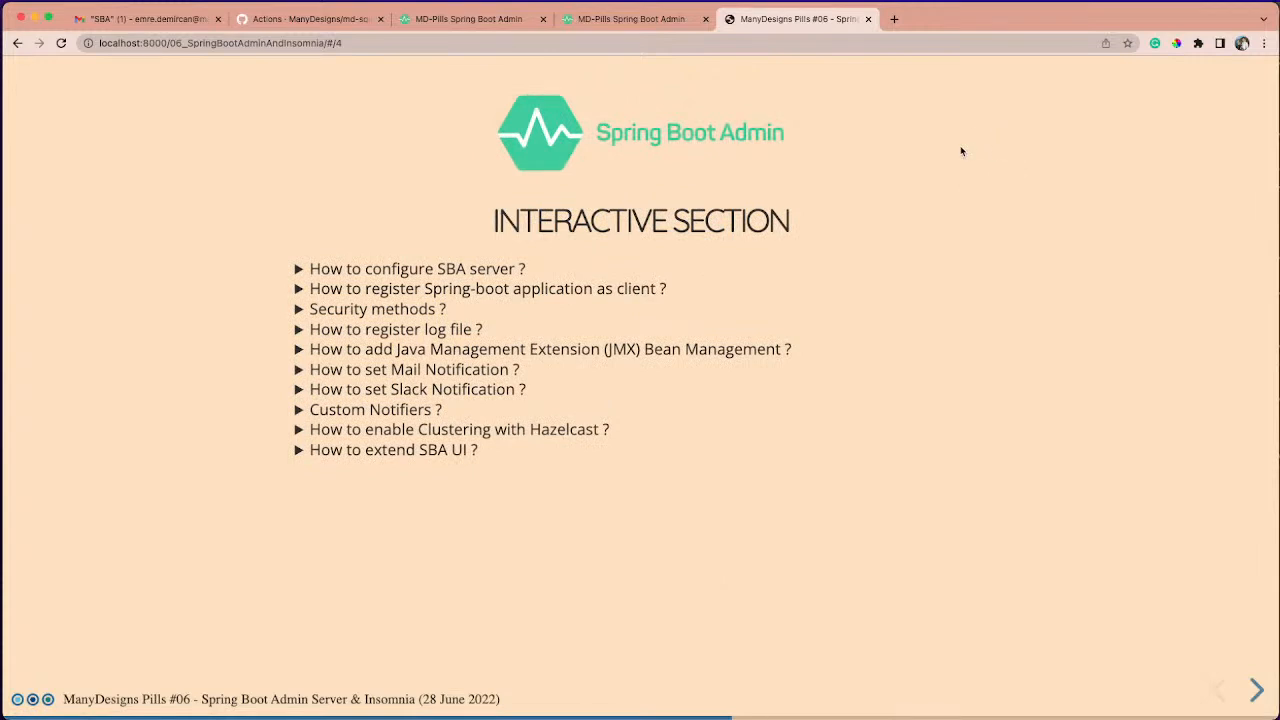
click(556, 272)
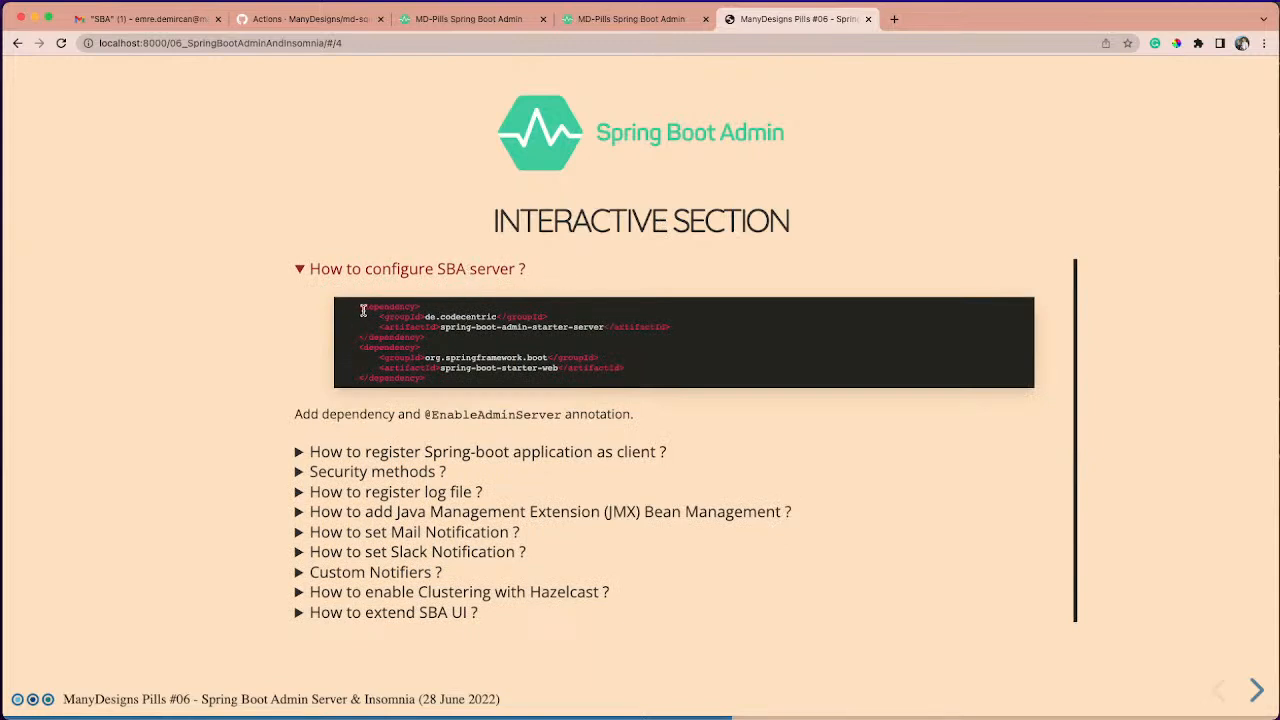
mouse_move(365, 309)
mouse_down()
mouse_move(432, 368)
mouse_move(358, 329)
mouse_up()
click(441, 382)
click(383, 325)
- Switch to IntelliJ IDEA and review the spring-boot-starter-web and spring-boot-admin-starter-server dependencies in the md-spring-boot-admin pom.xml
key(super+Tab)
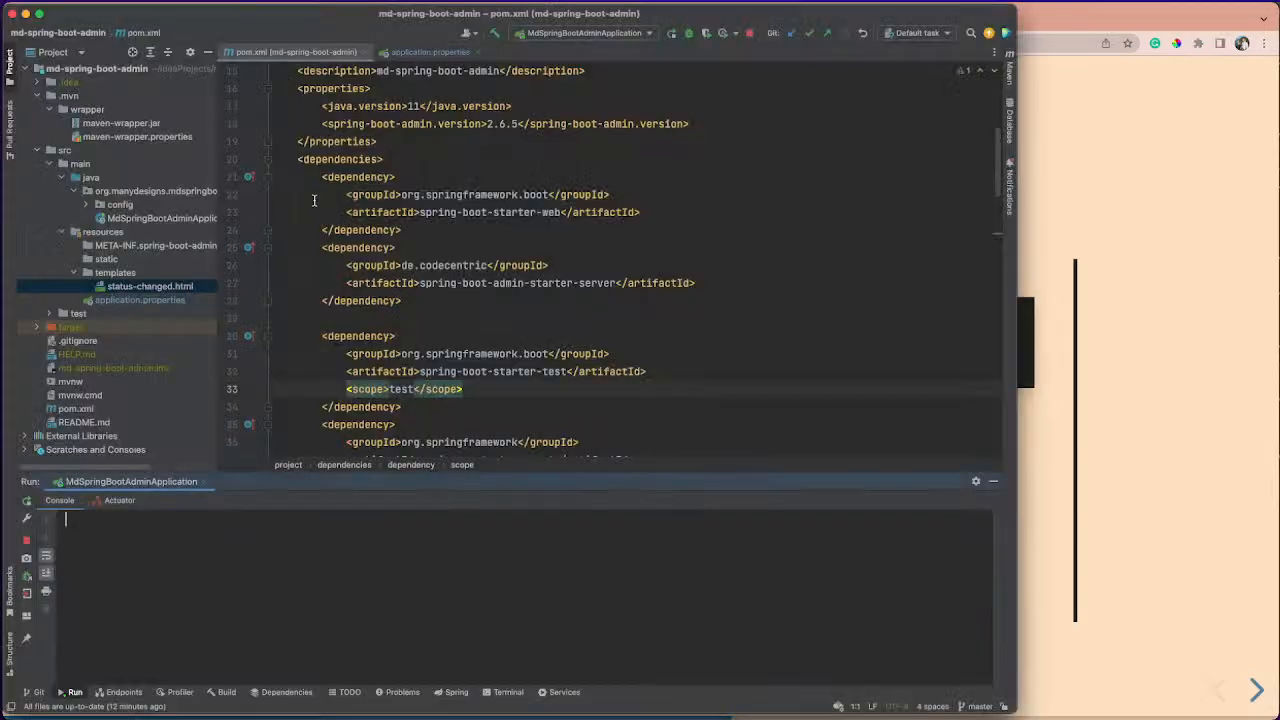
drag(349, 182, 480, 309)
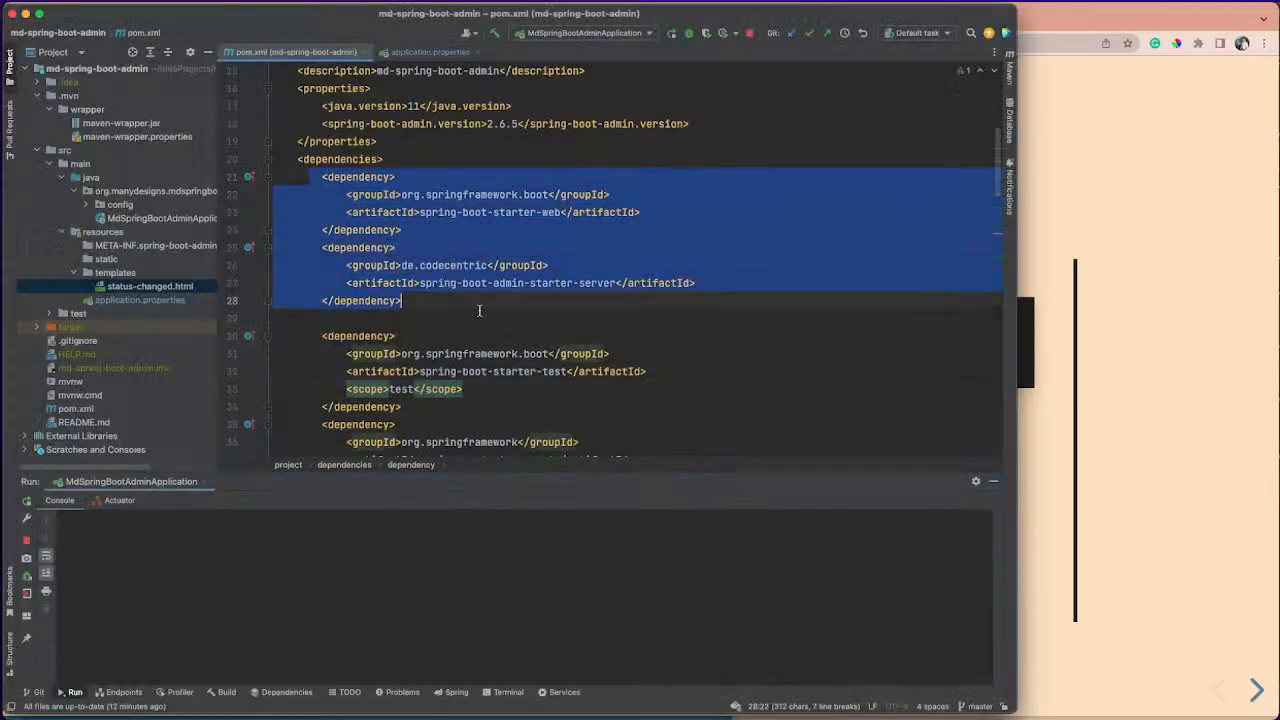
click(480, 313)
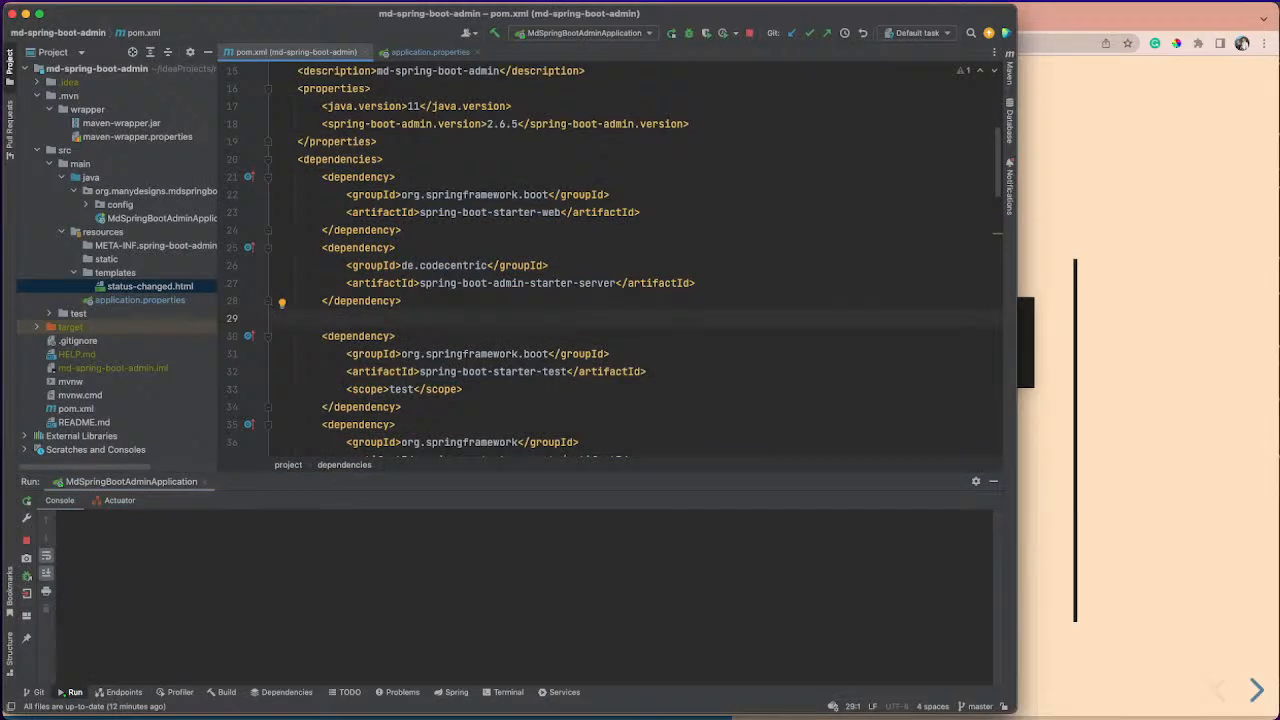
- Switch back to Chrome and check the registered applications on the Spring Boot Admin page at localhost:8081
key(super+Tab)
click(477, 27)
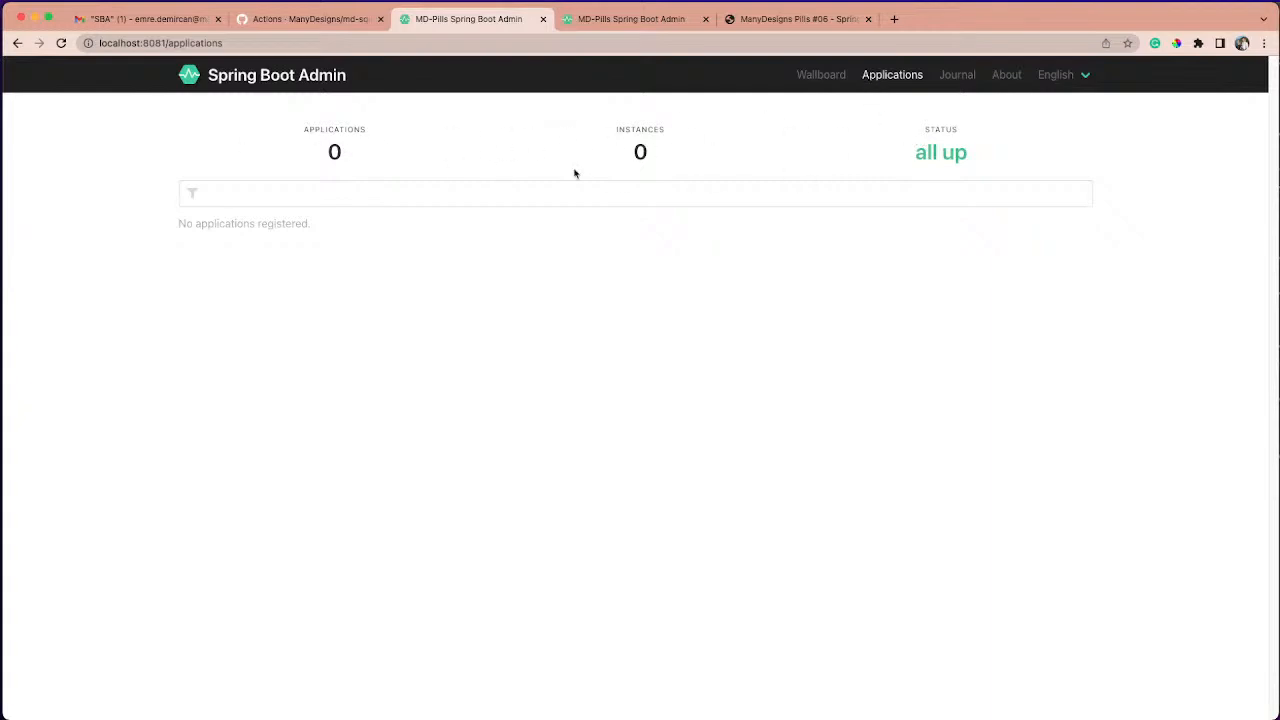
double_click(282, 226)
click(386, 273)
- Bring the md-squeeze IntelliJ IDEA window into view, run MdSqueezeApplication, and enlarge the window and its run console
drag(1279, 26, 370, 38)
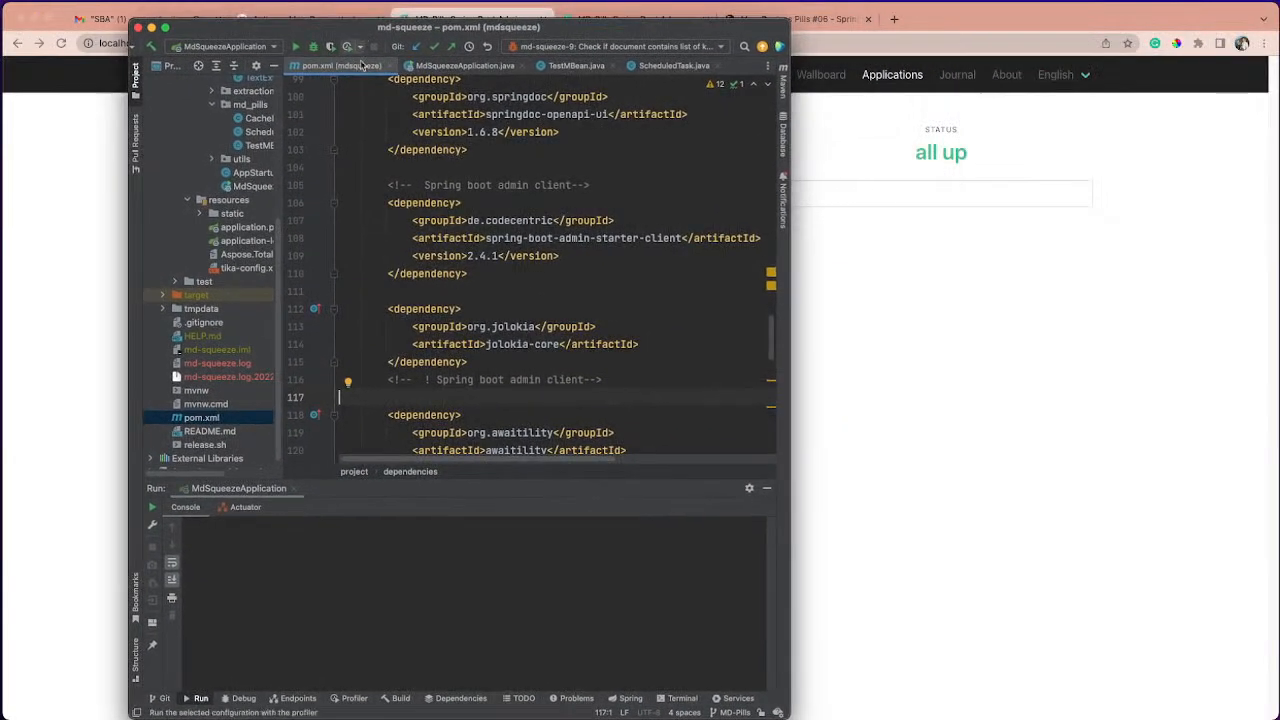
click(296, 48)
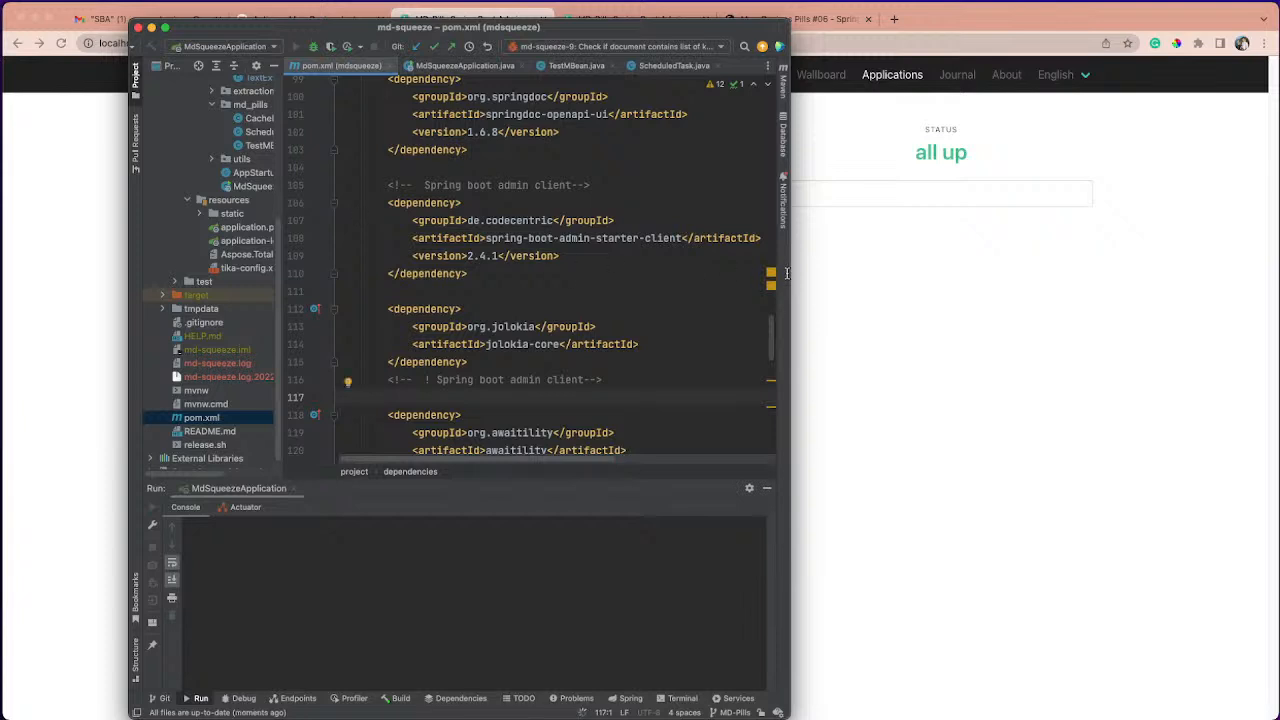
drag(789, 275, 960, 283)
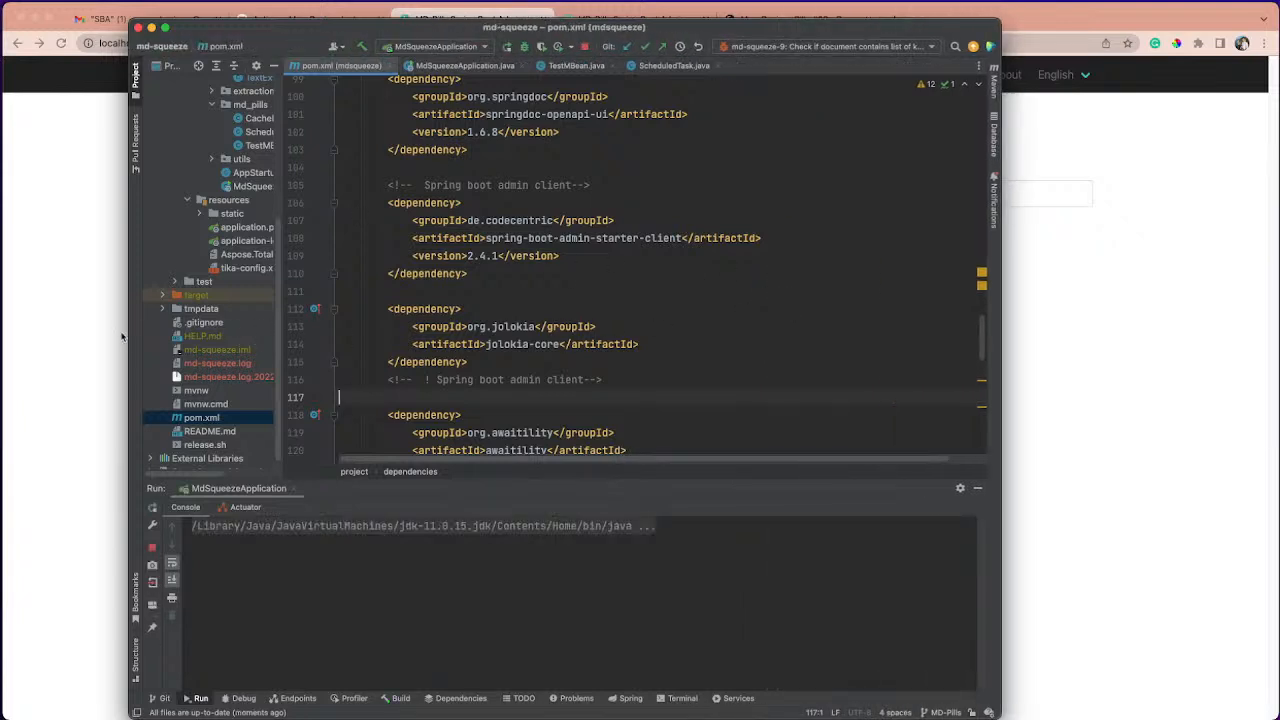
drag(130, 330, 60, 326)
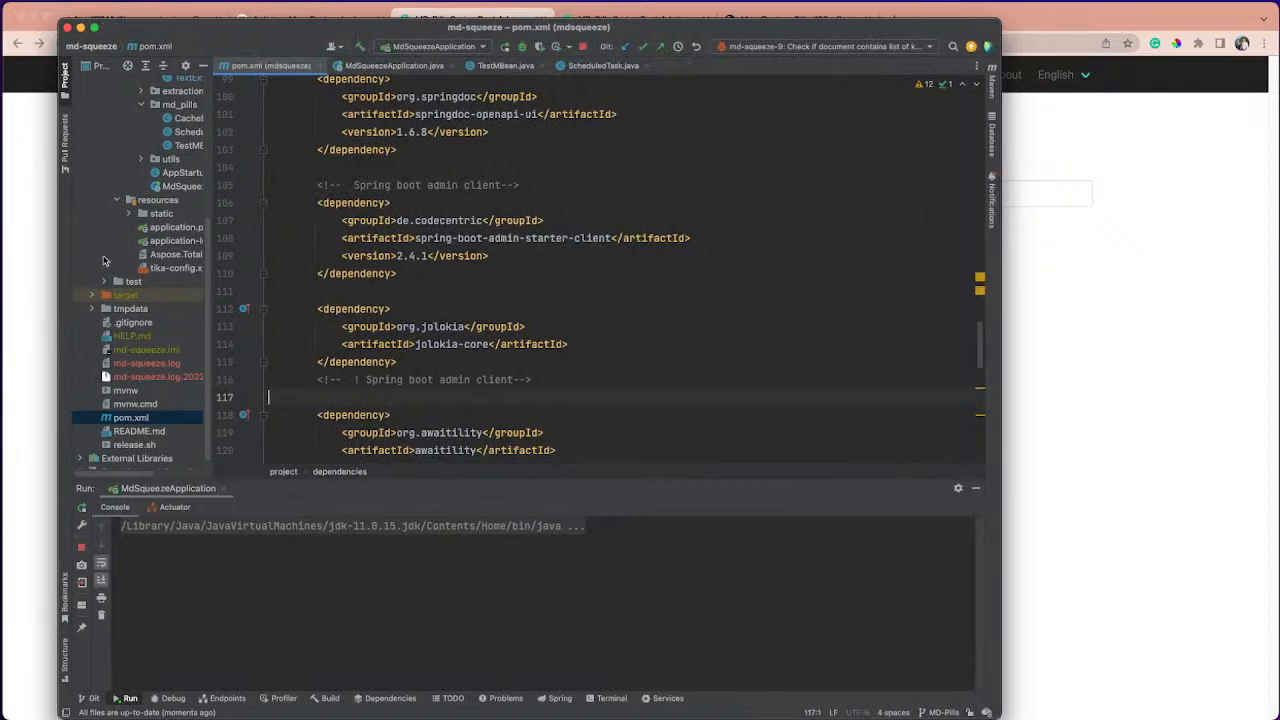
drag(351, 487, 345, 393)
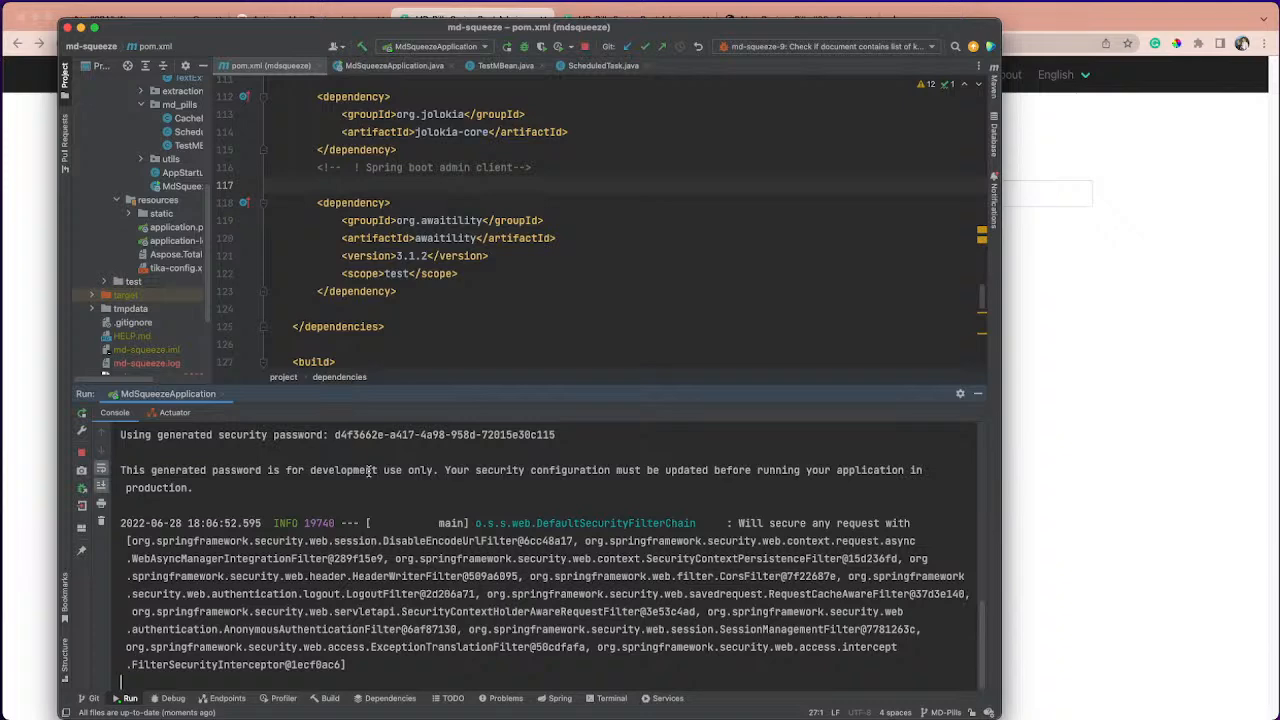
- Return to Spring Boot Admin in Chrome and open MD Squeeze's details to examine its health, process, thread and memory information
click(1033, 447)
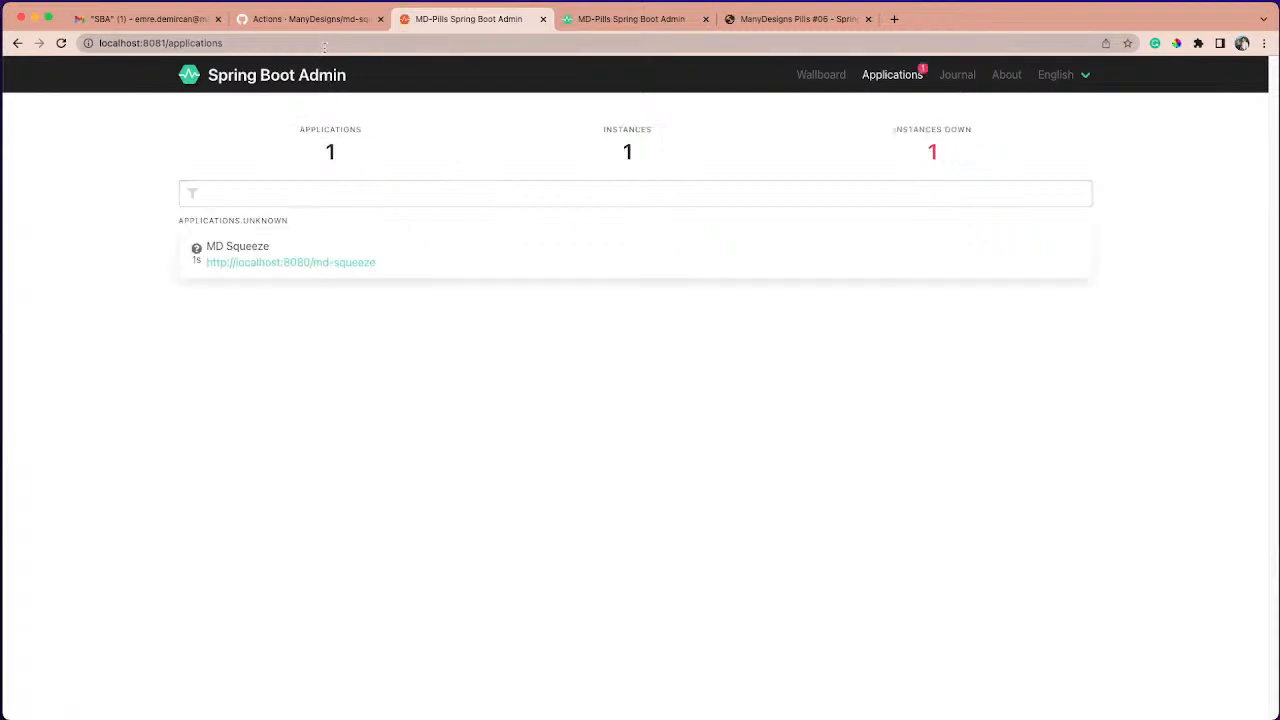
mouse_move(331, 277)
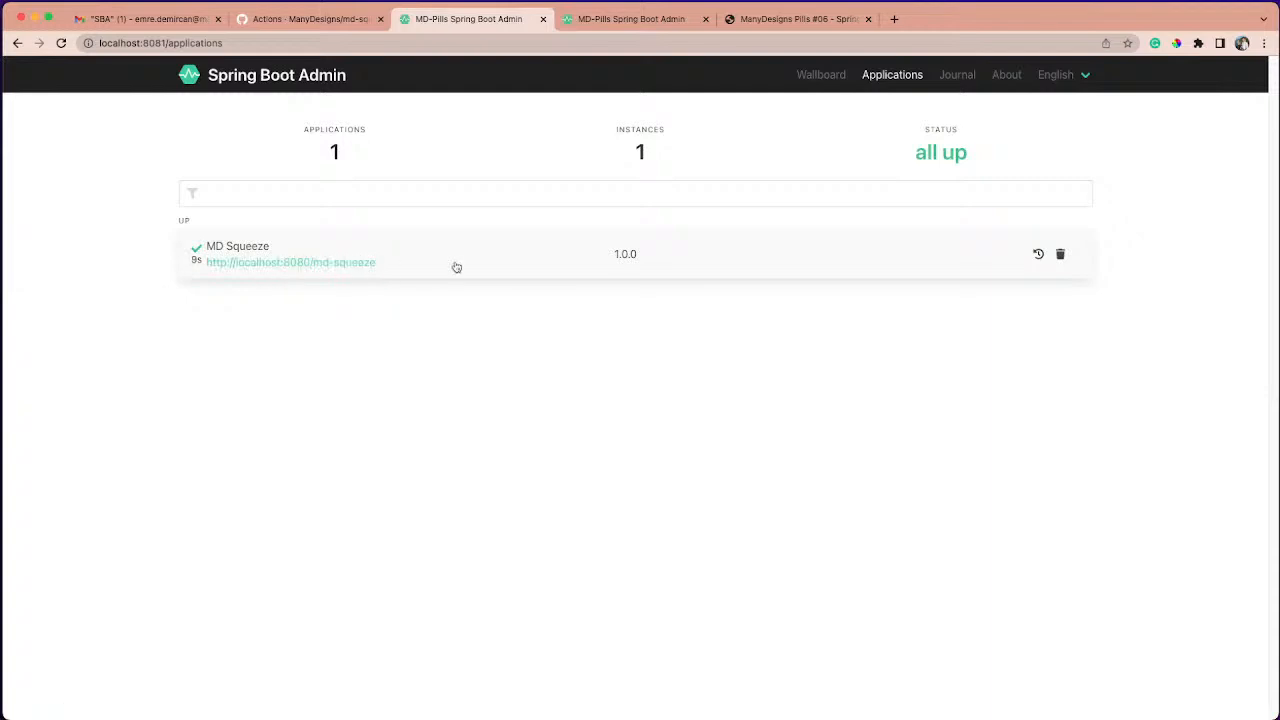
click(517, 260)
click(543, 338)
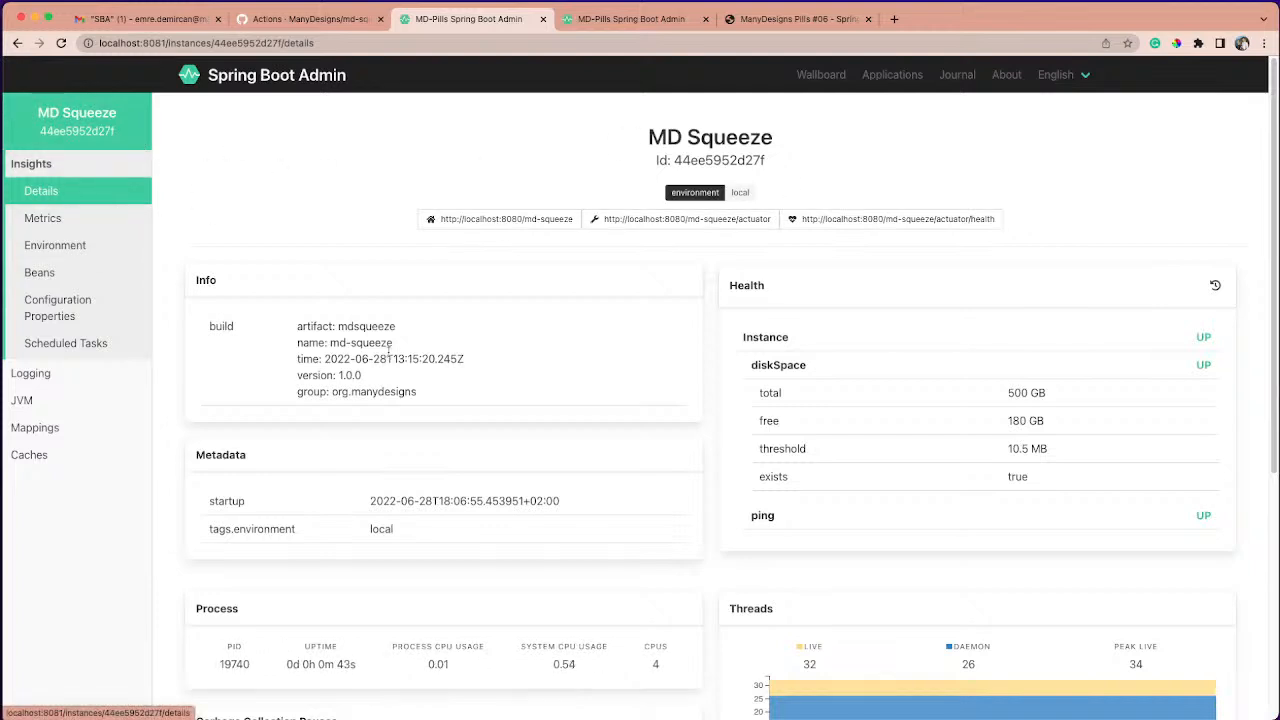
scroll(436, 366, down, 5)
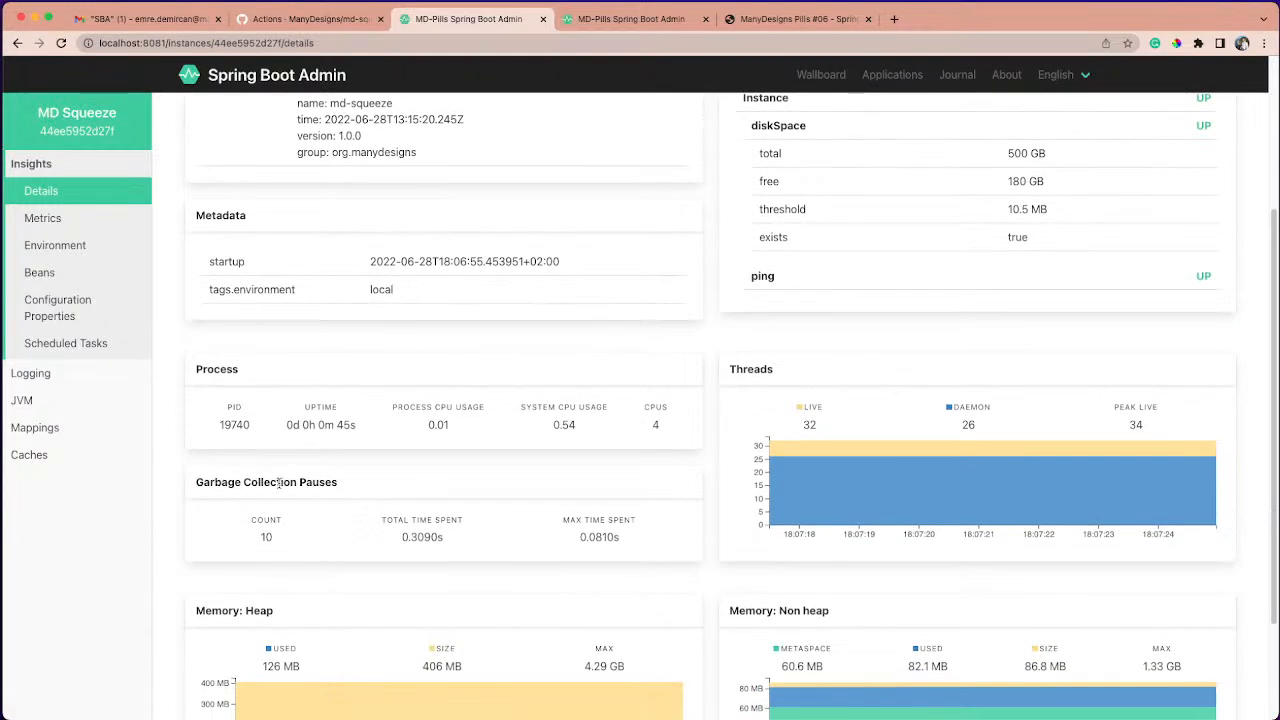
scroll(281, 483, down, 3)
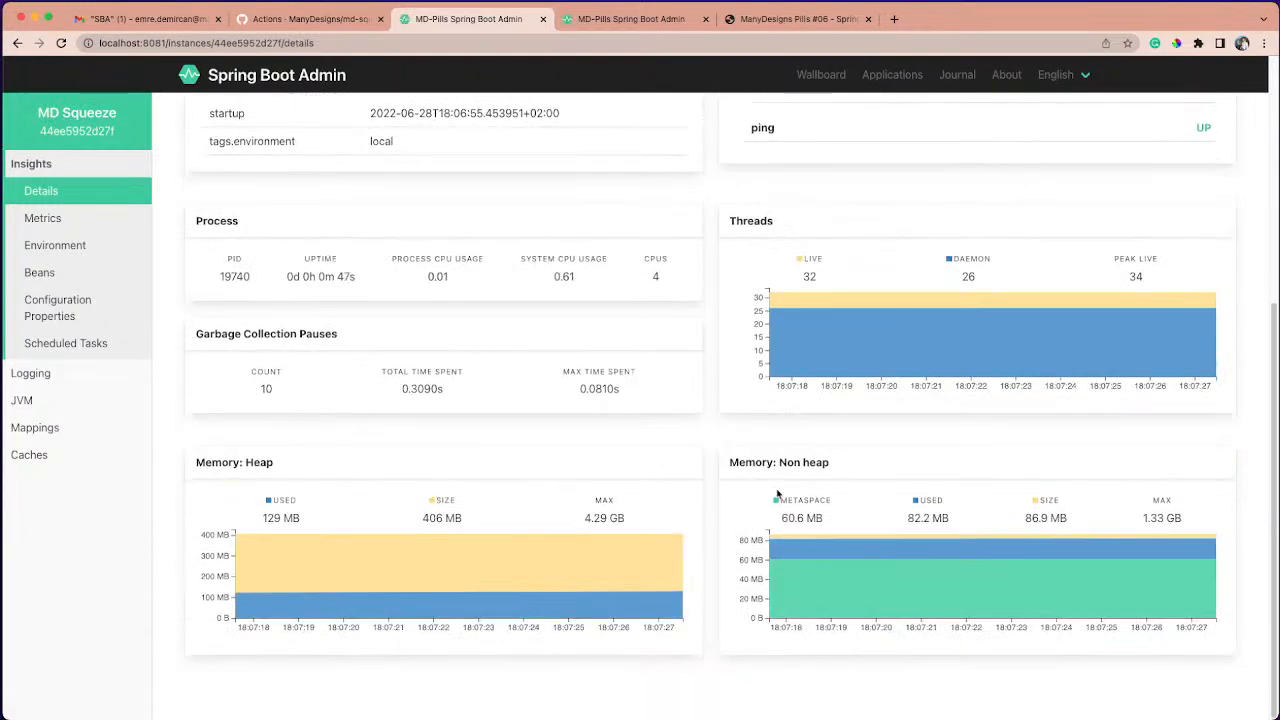
scroll(646, 391, up, 8)
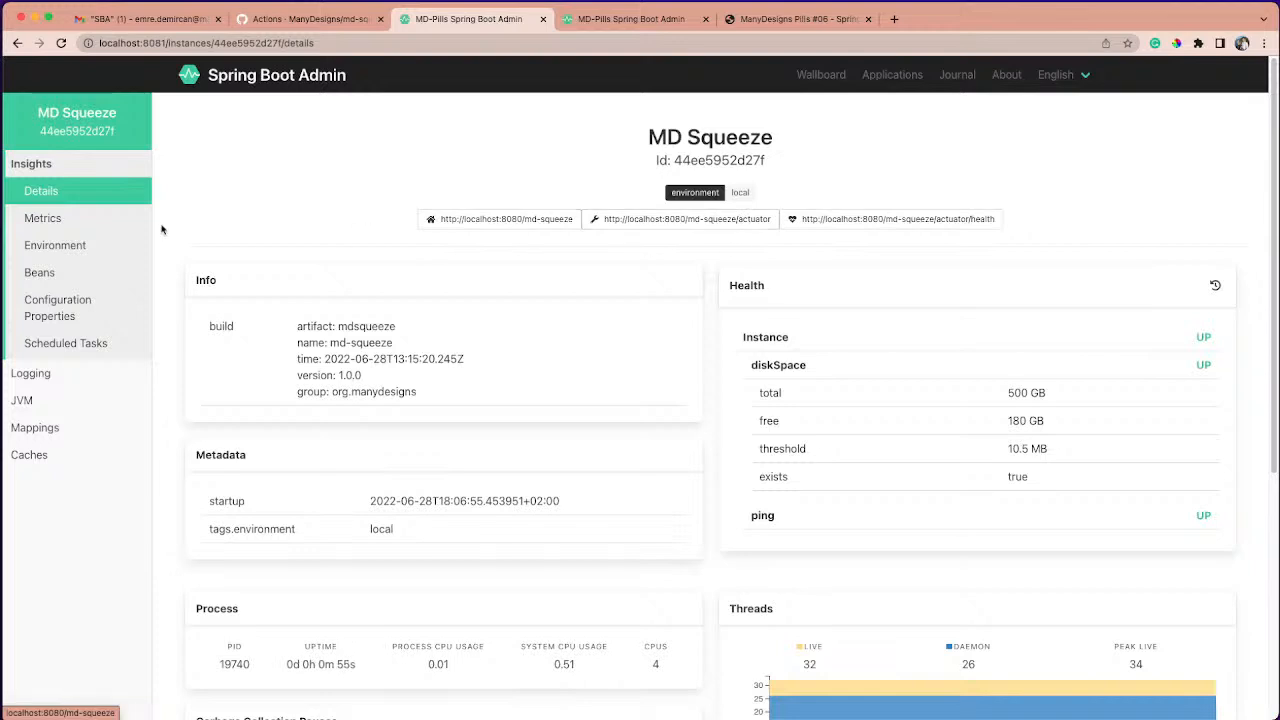
- Open the MD Squeeze metrics and examine the URI, status and count of the http.server.requests entry
click(77, 226)
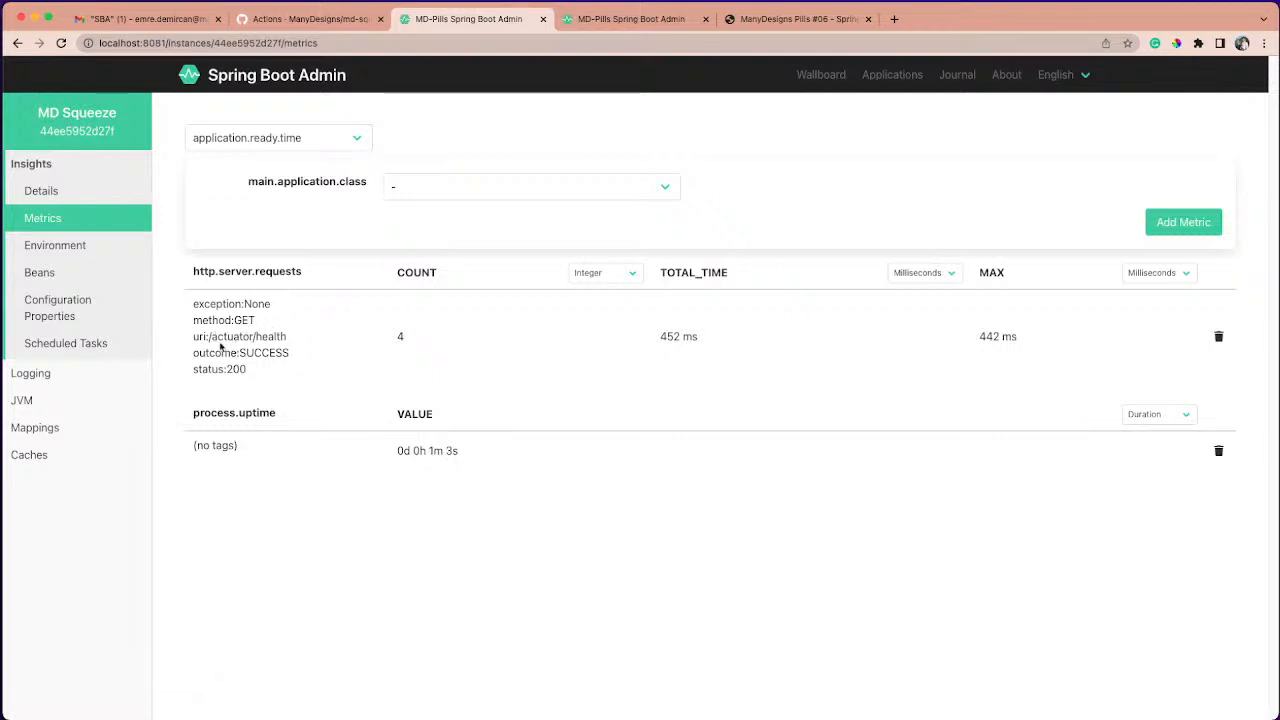
drag(211, 338, 293, 345)
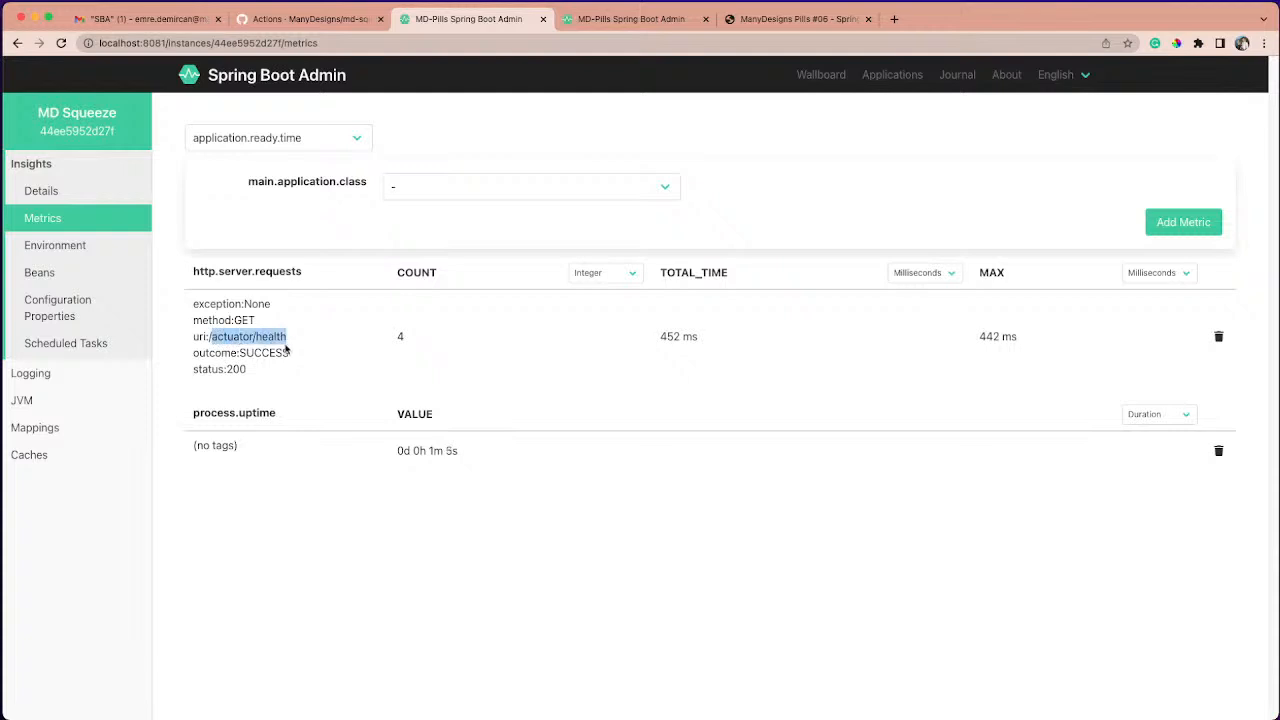
drag(226, 369, 247, 373)
double_click(399, 338)
click(420, 350)
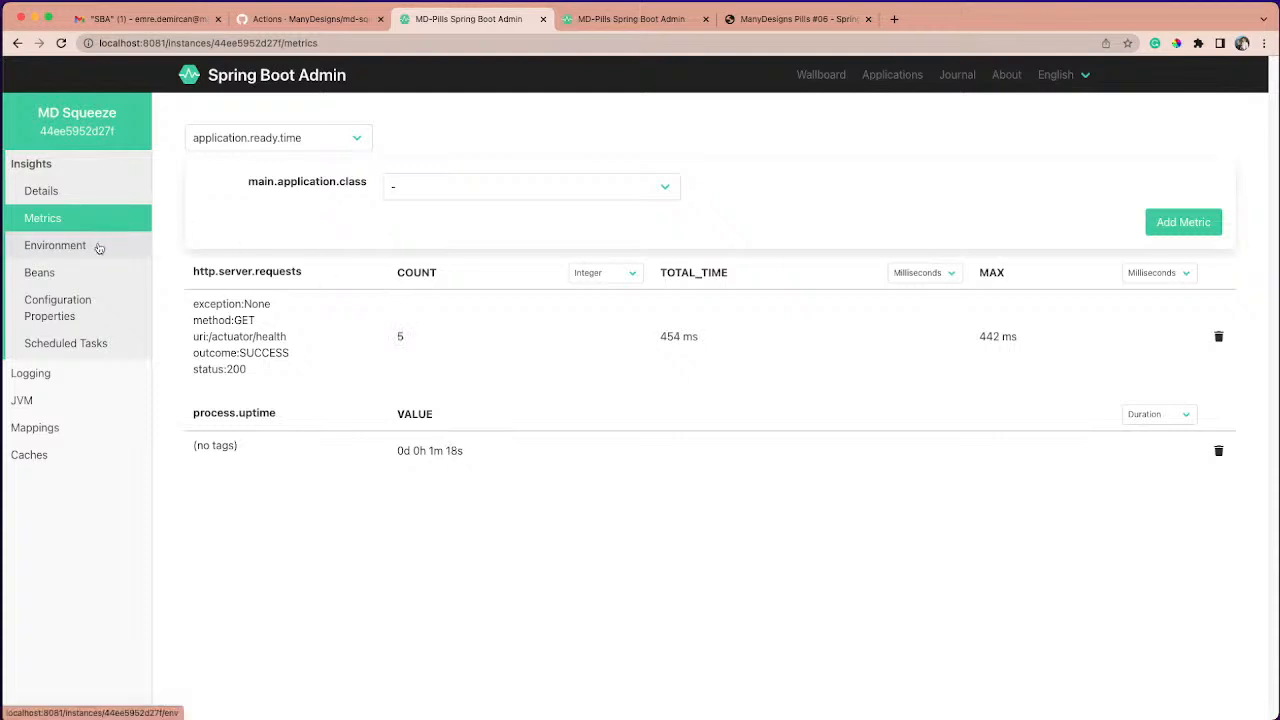
- Look through the metrics available to add for MD Squeeze without choosing one
click(414, 189)
click(290, 140)
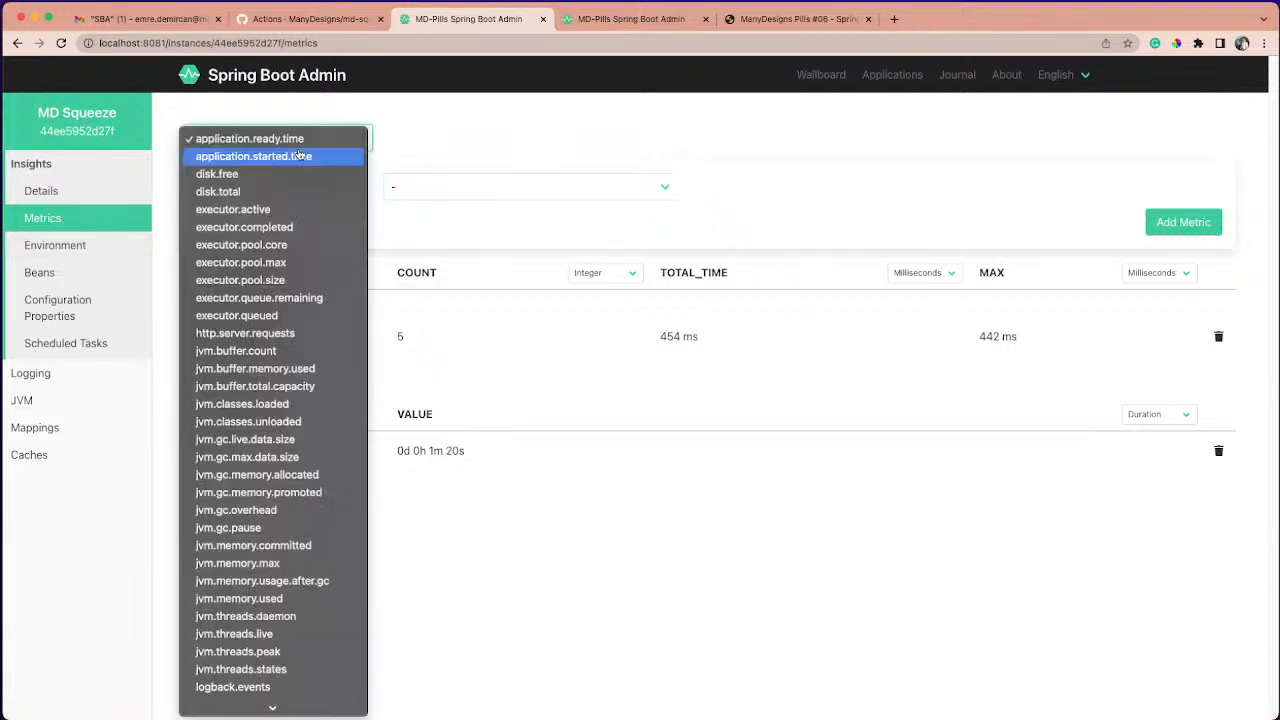
scroll(280, 265, down, 3)
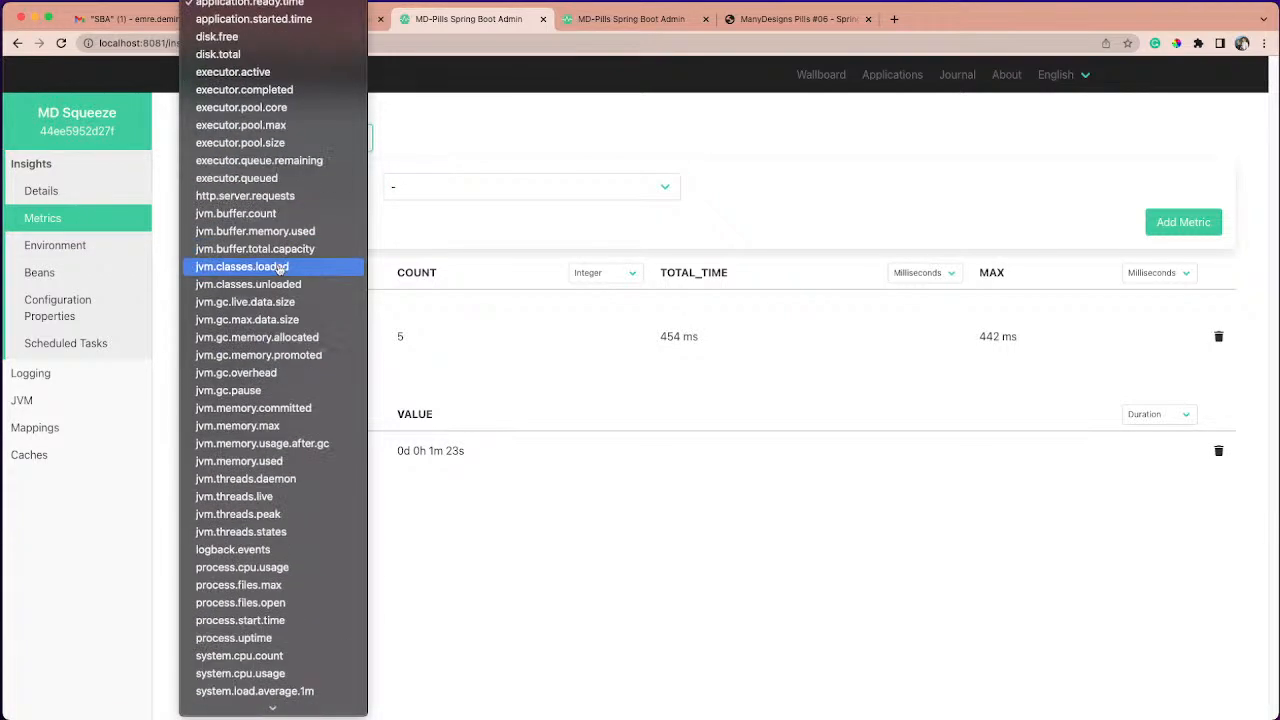
click(116, 256)
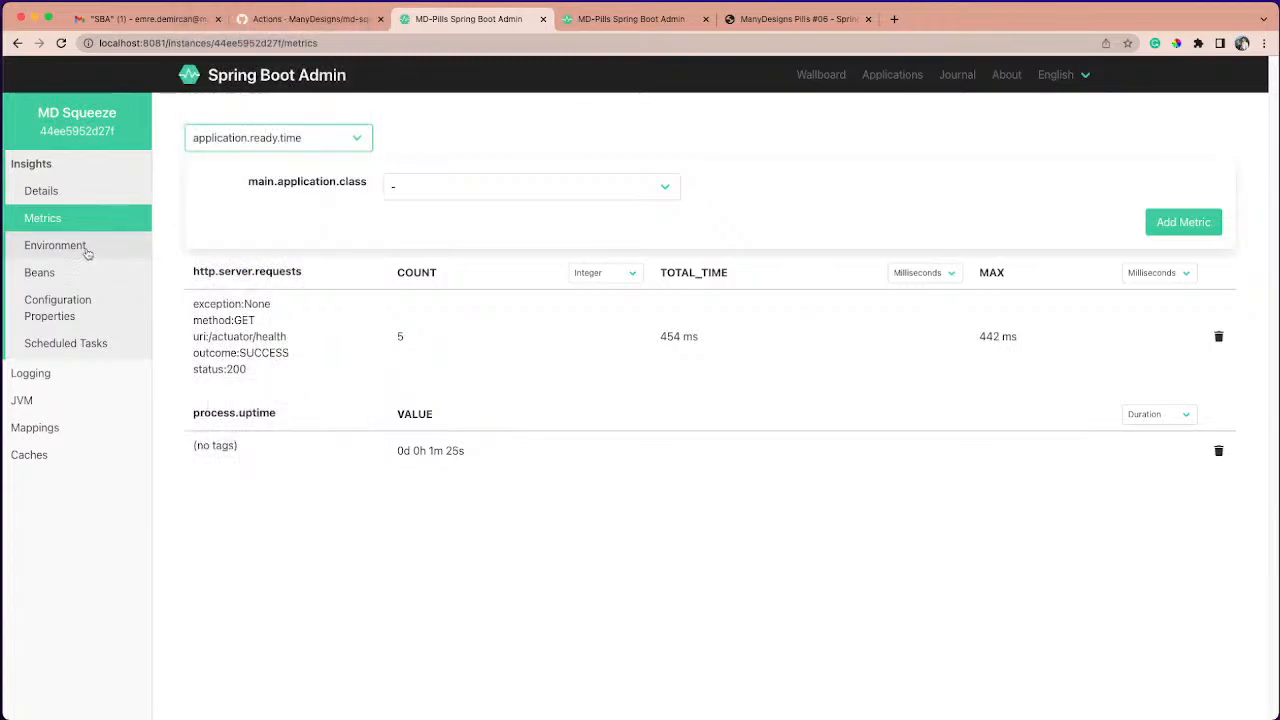
- Open the MD Squeeze environment and look through its system properties and system environment variables
click(84, 250)
scroll(330, 333, down, 15)
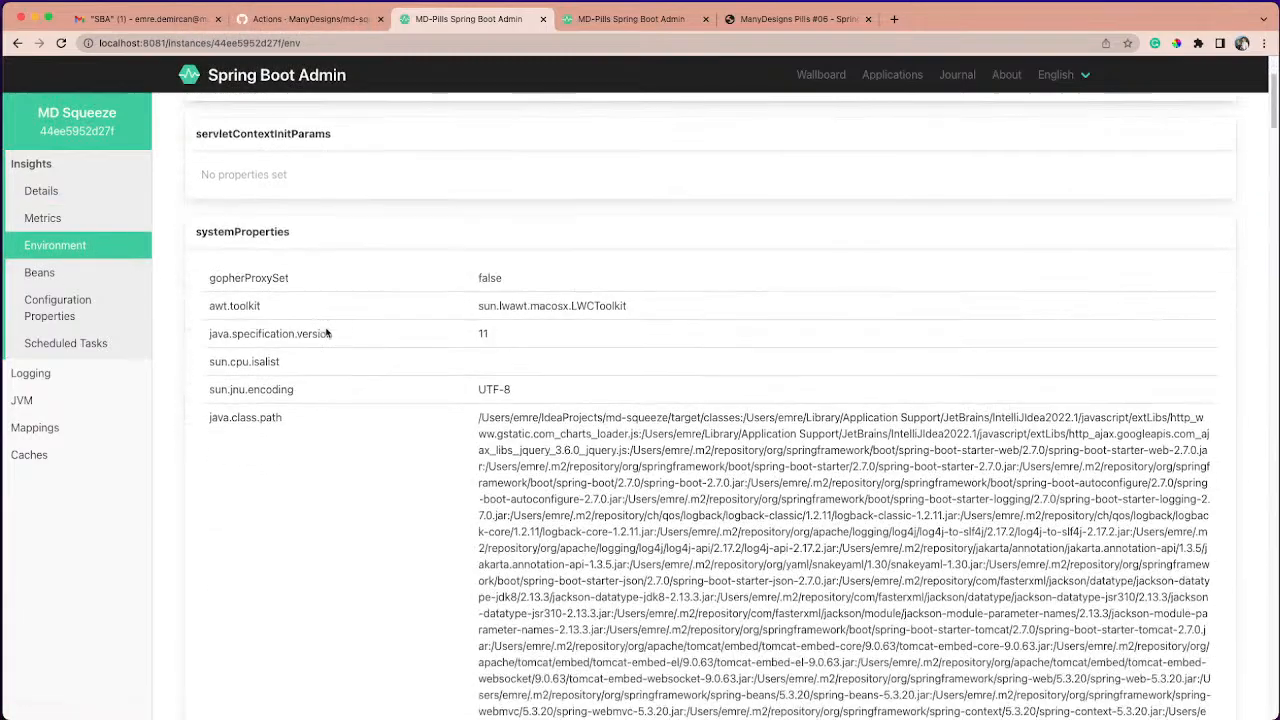
scroll(330, 333, down, 20)
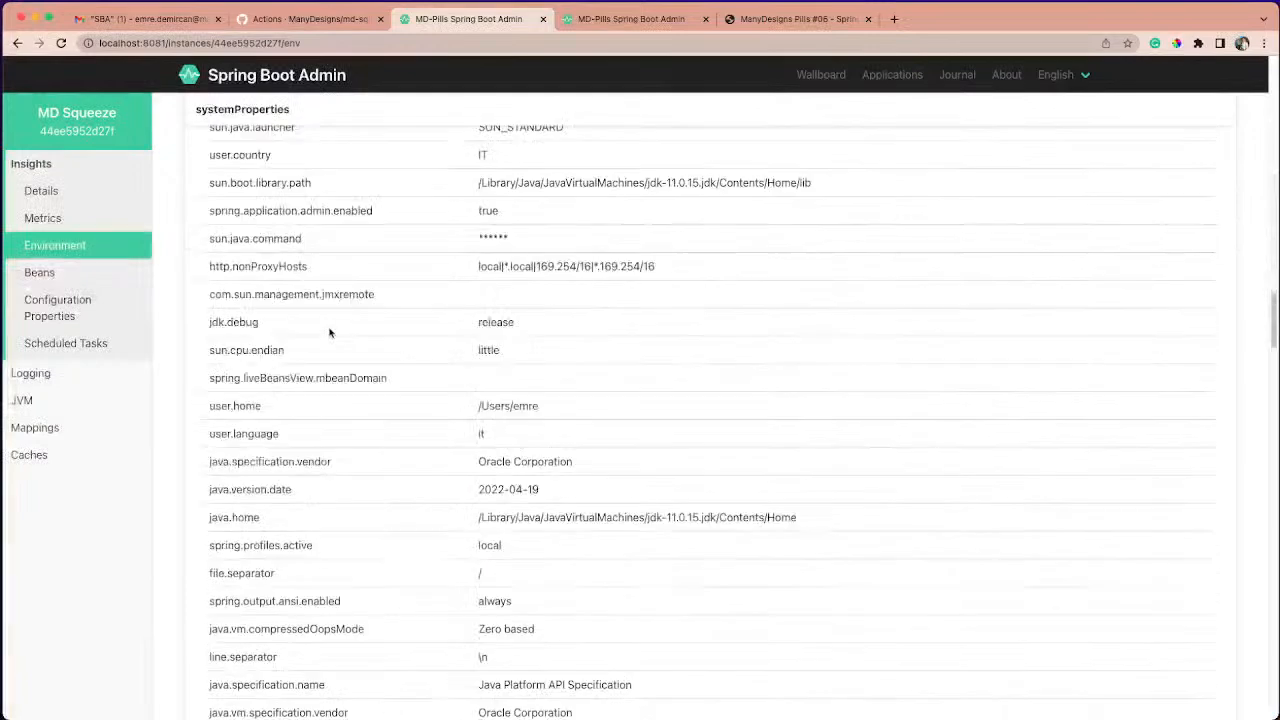
scroll(330, 328, down, 10)
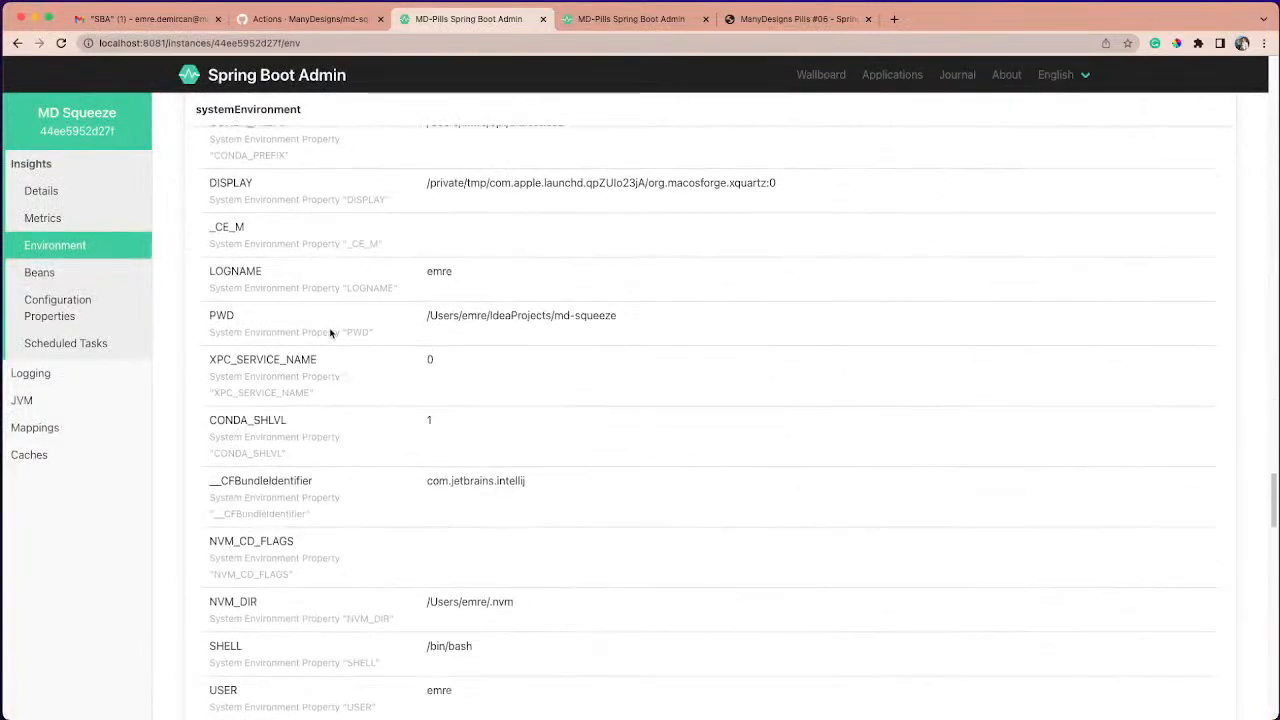
- Open the MD Squeeze beans list and filter it by "compo"
click(86, 278)
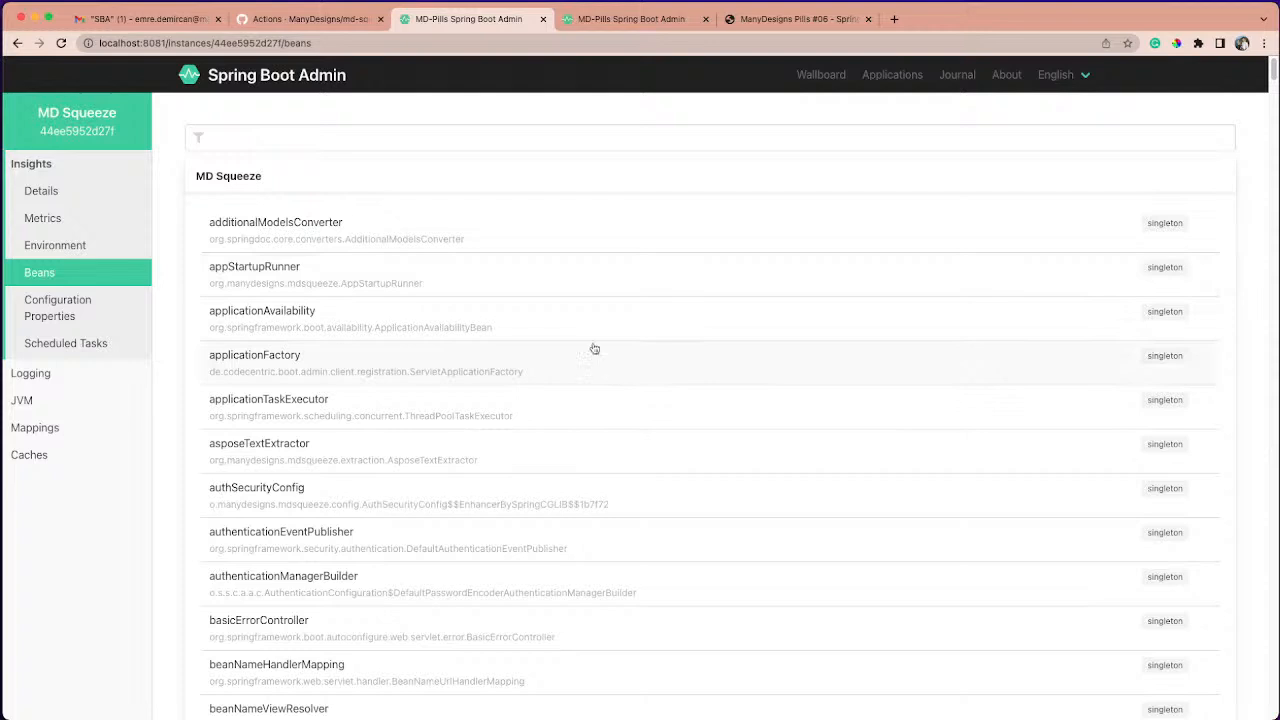
click(326, 141)
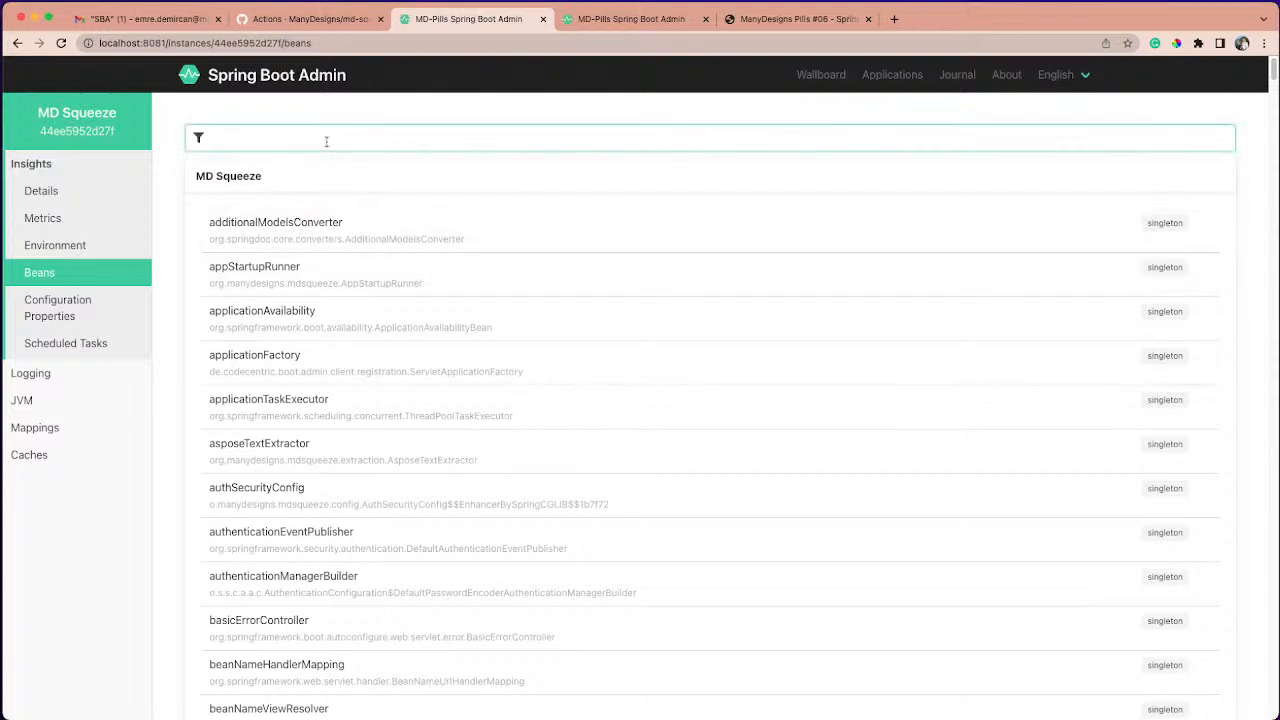
text(compo)
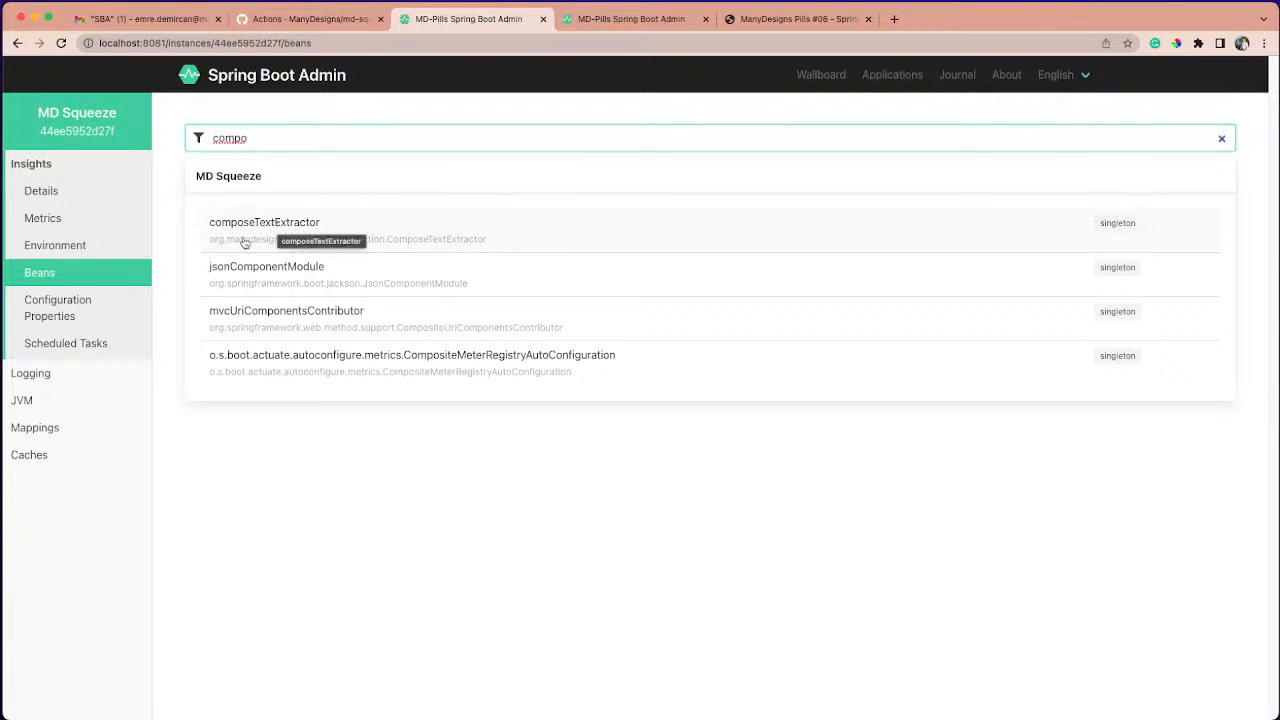
- Open MD Squeeze's configuration properties and examine the management.metrics.web.client.request.autotime.enabled property and its value
click(86, 300)
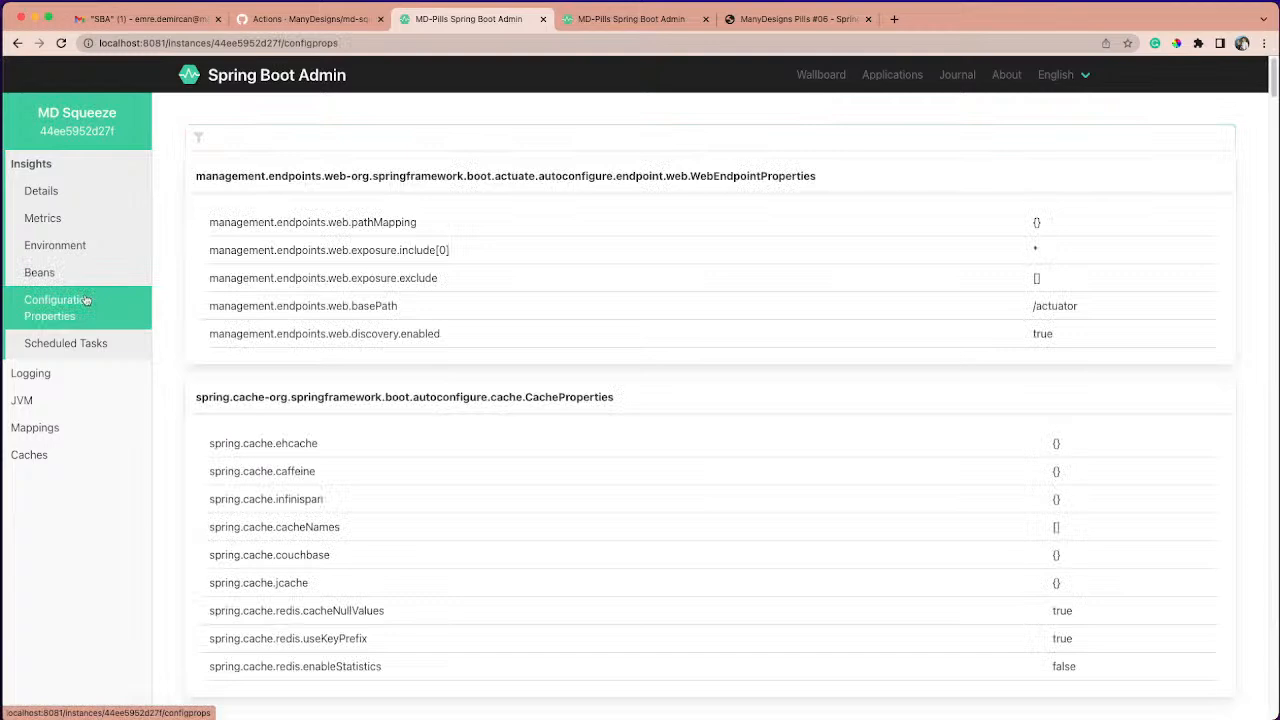
scroll(332, 280, down, 5)
scroll(332, 283, down, 3)
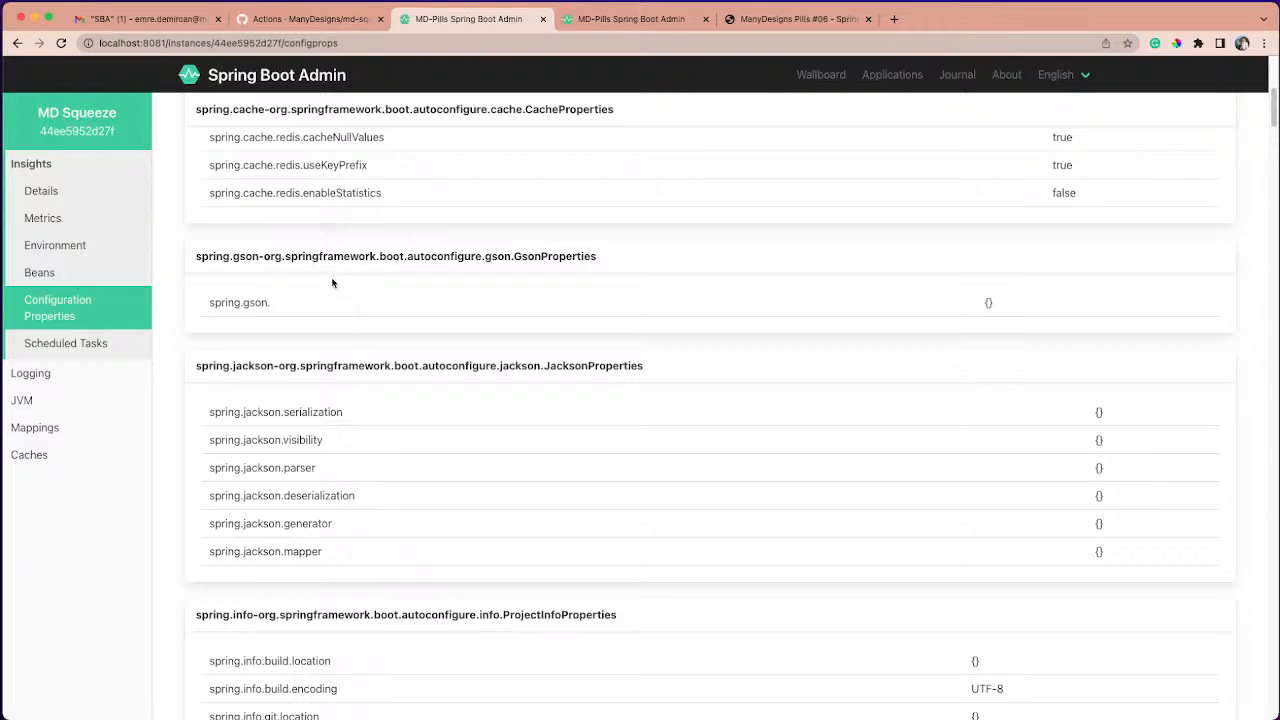
scroll(334, 285, down, 10)
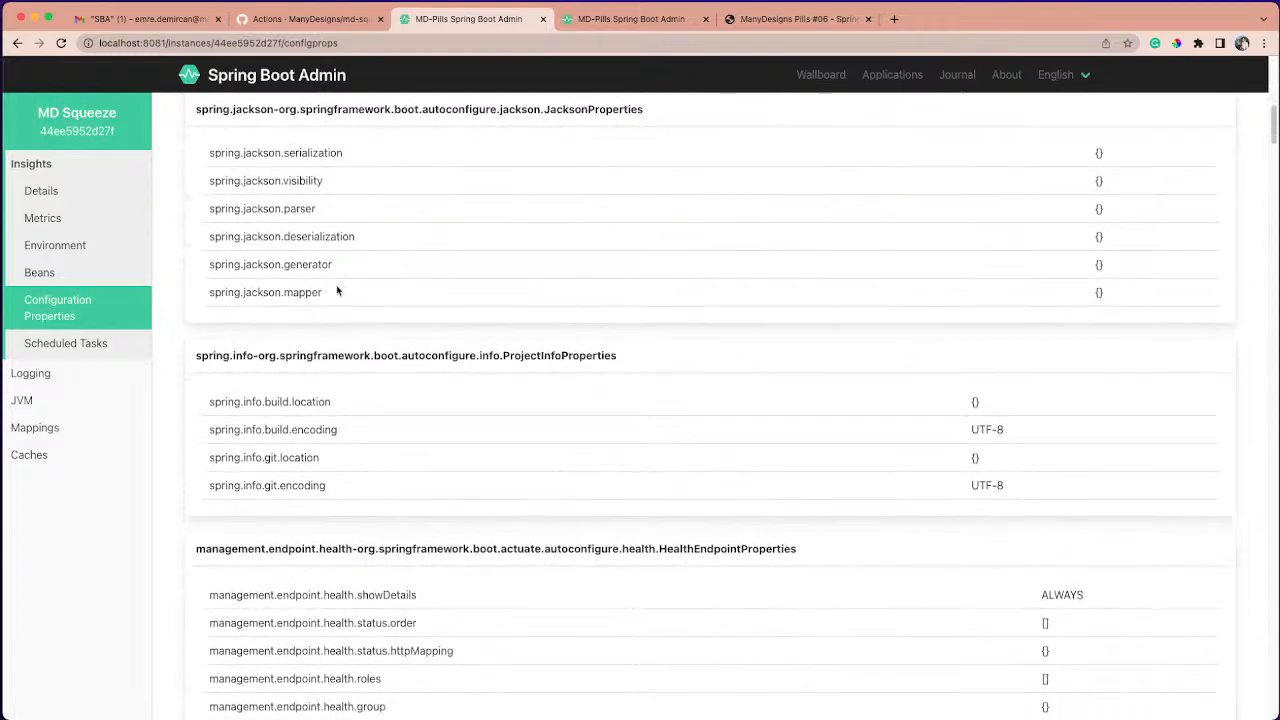
scroll(340, 295, down, 10)
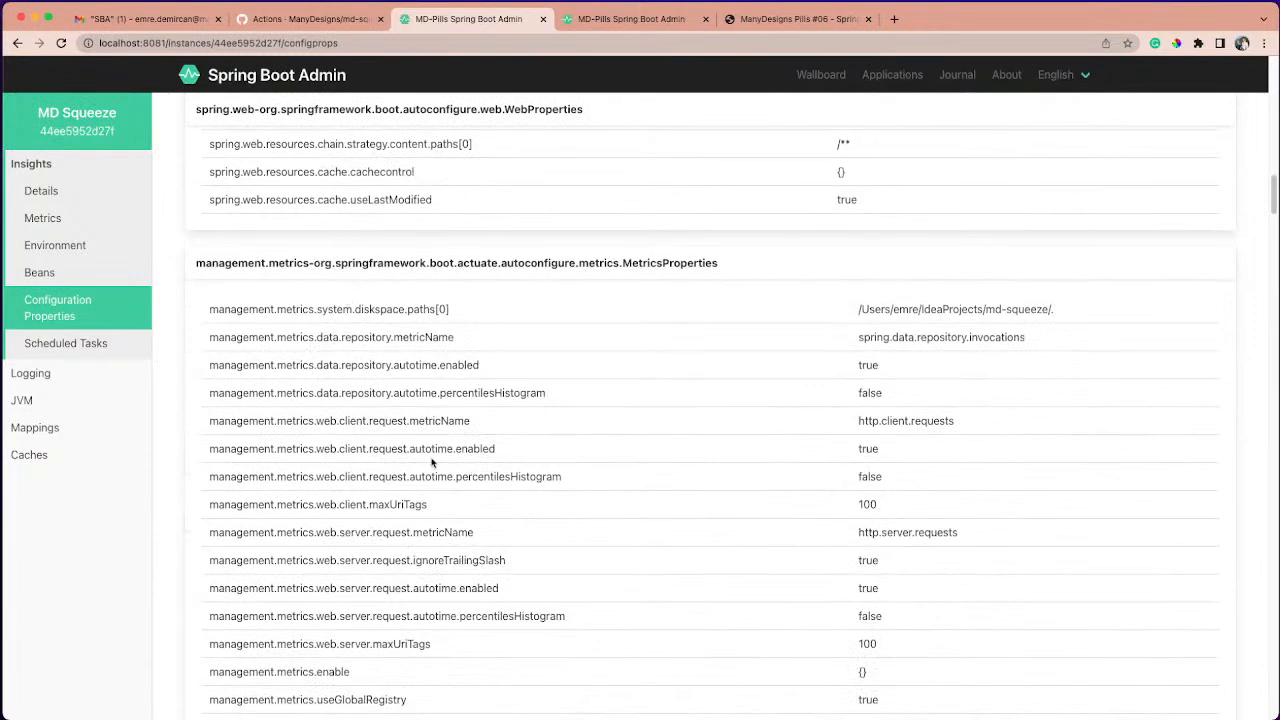
drag(214, 451, 499, 458)
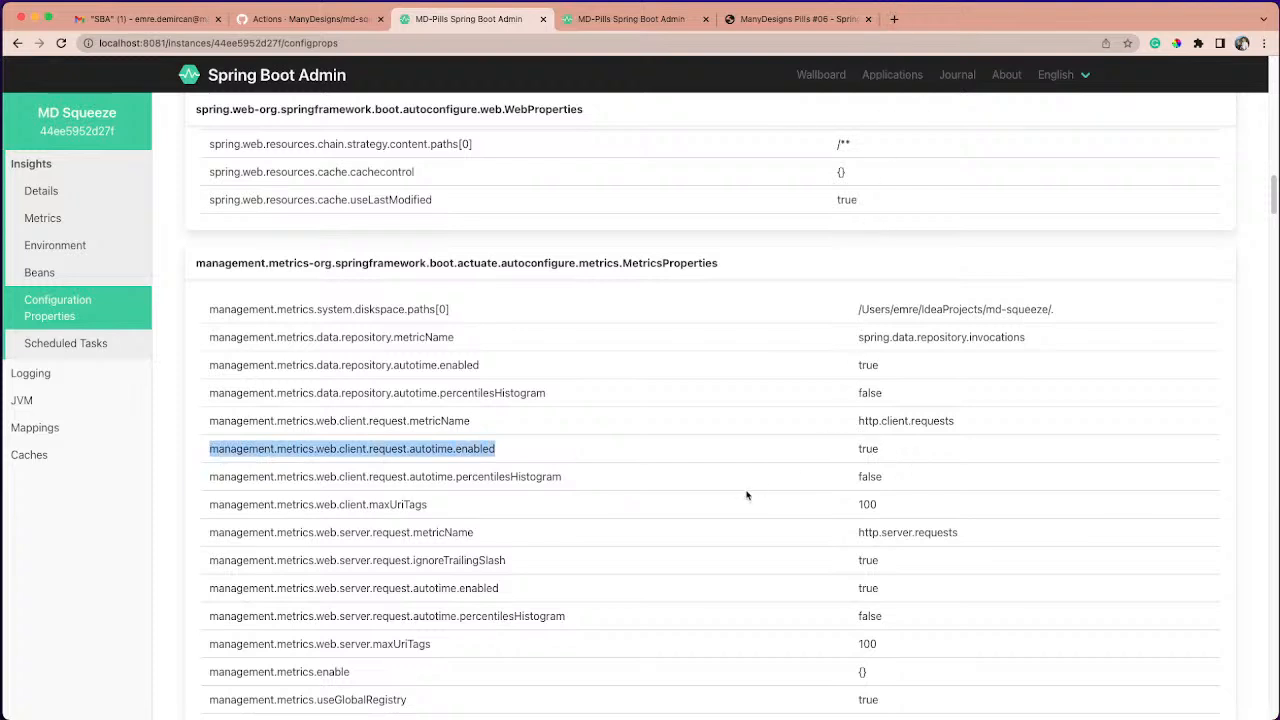
double_click(864, 449)
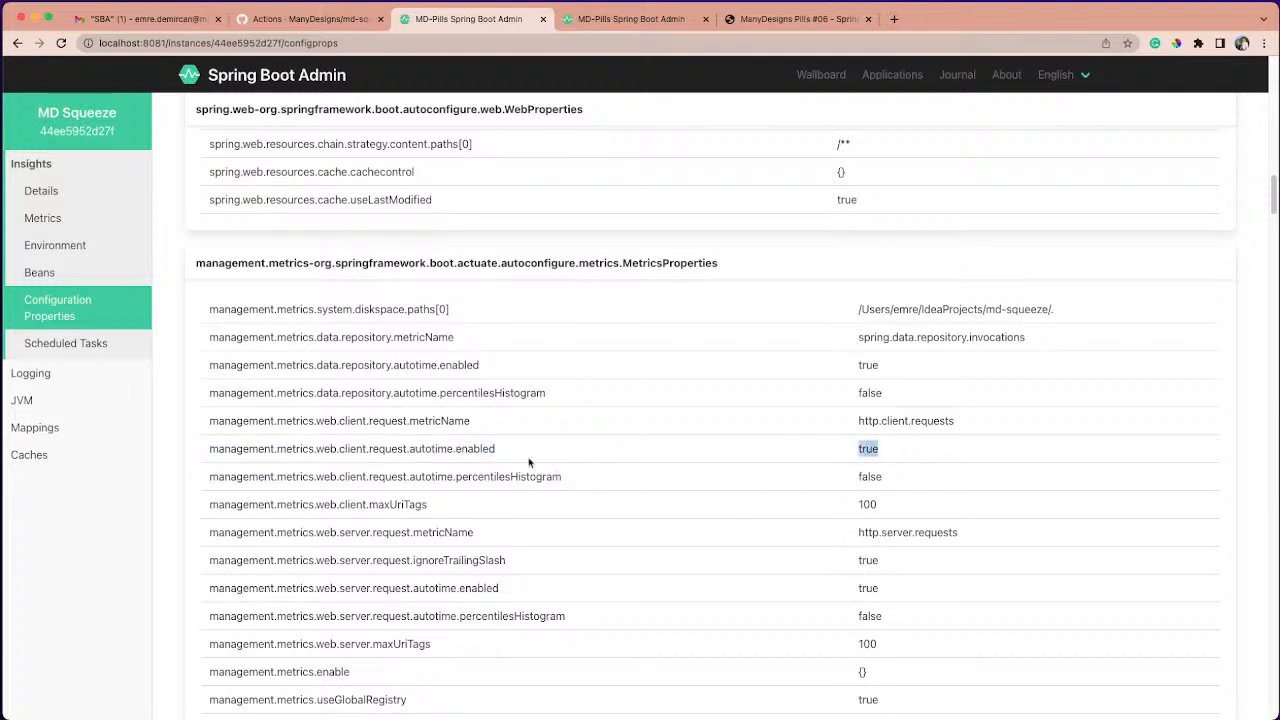
- Open MD Squeeze's scheduled tasks and examine the cron expression and the fixed-delay task's initial delay
drag(508, 450, 242, 449)
click(242, 447)
click(108, 354)
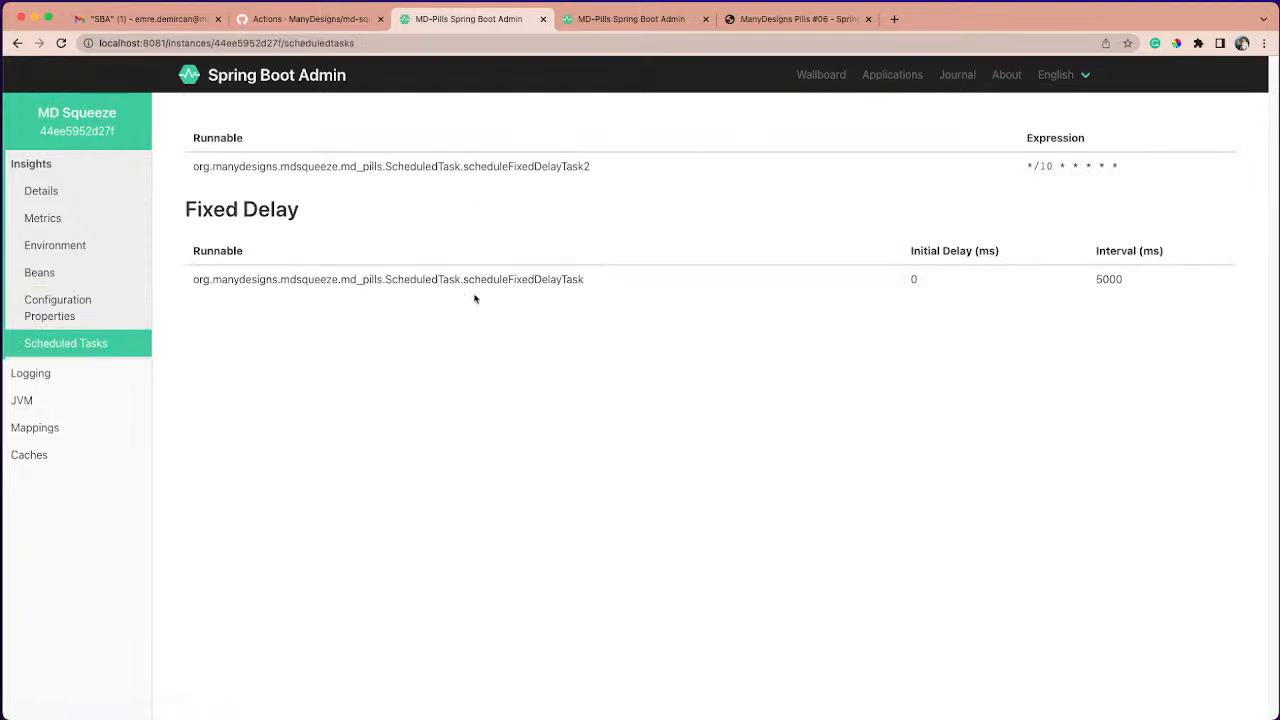
drag(1034, 165, 1147, 169)
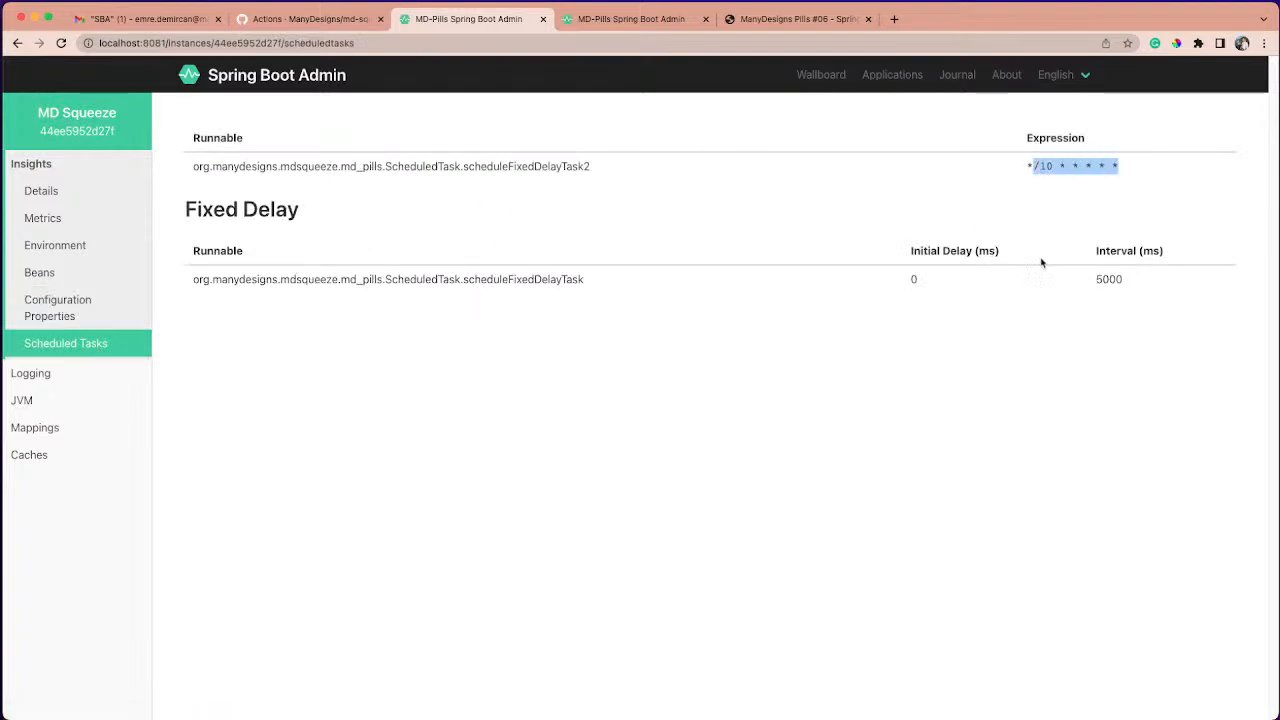
drag(911, 279, 966, 280)
click(909, 325)
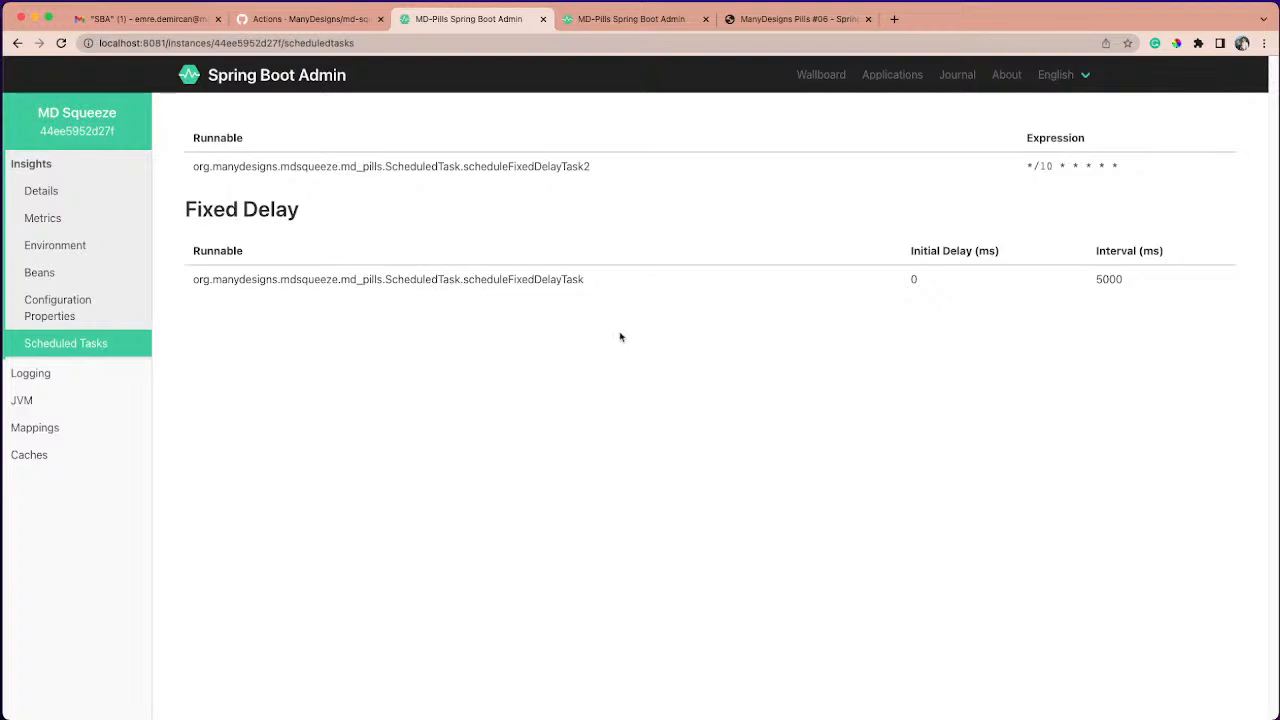
- Open MD Squeeze's logfile and look through the startup messages and scheduled task entries
mouse_move(106, 375)
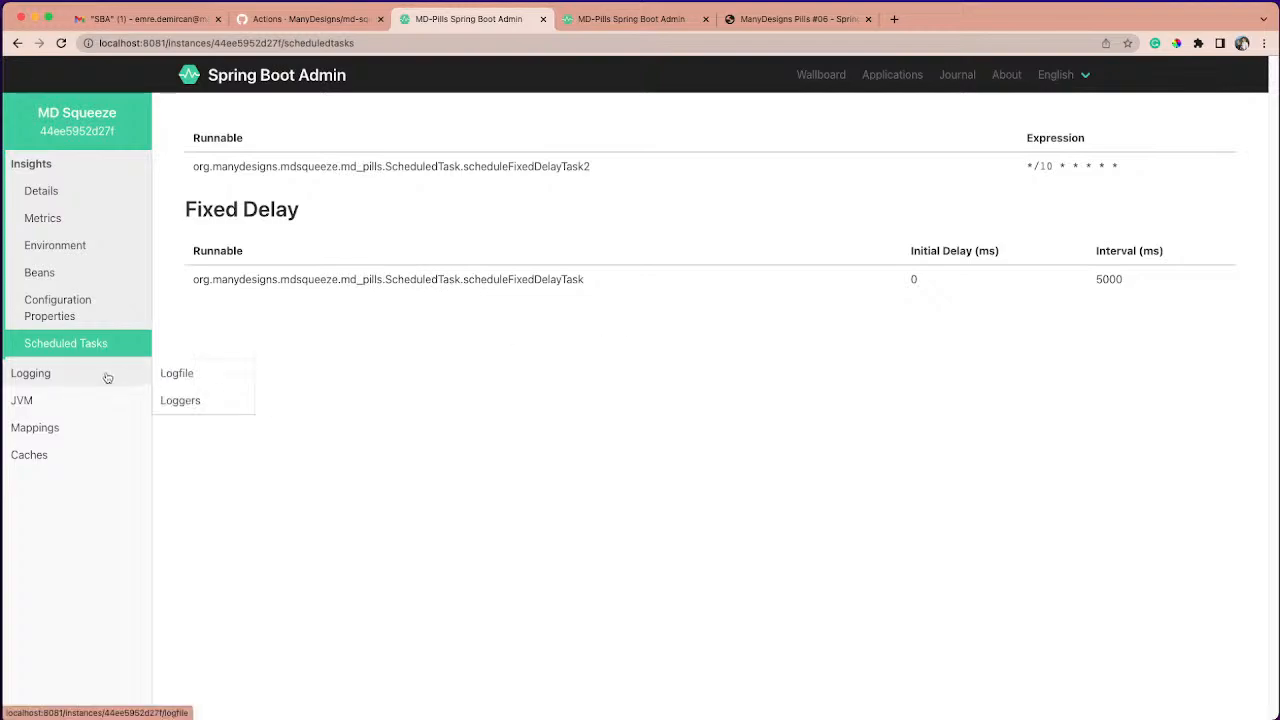
click(107, 377)
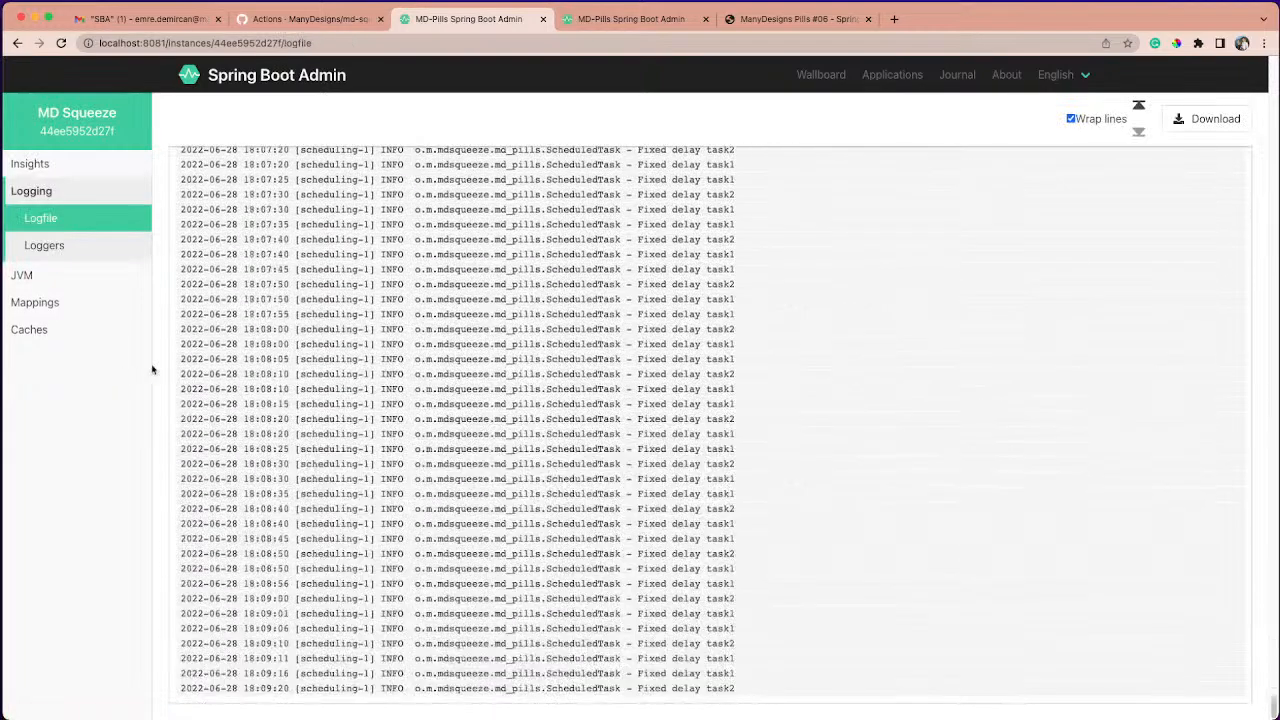
scroll(619, 500, up, 10)
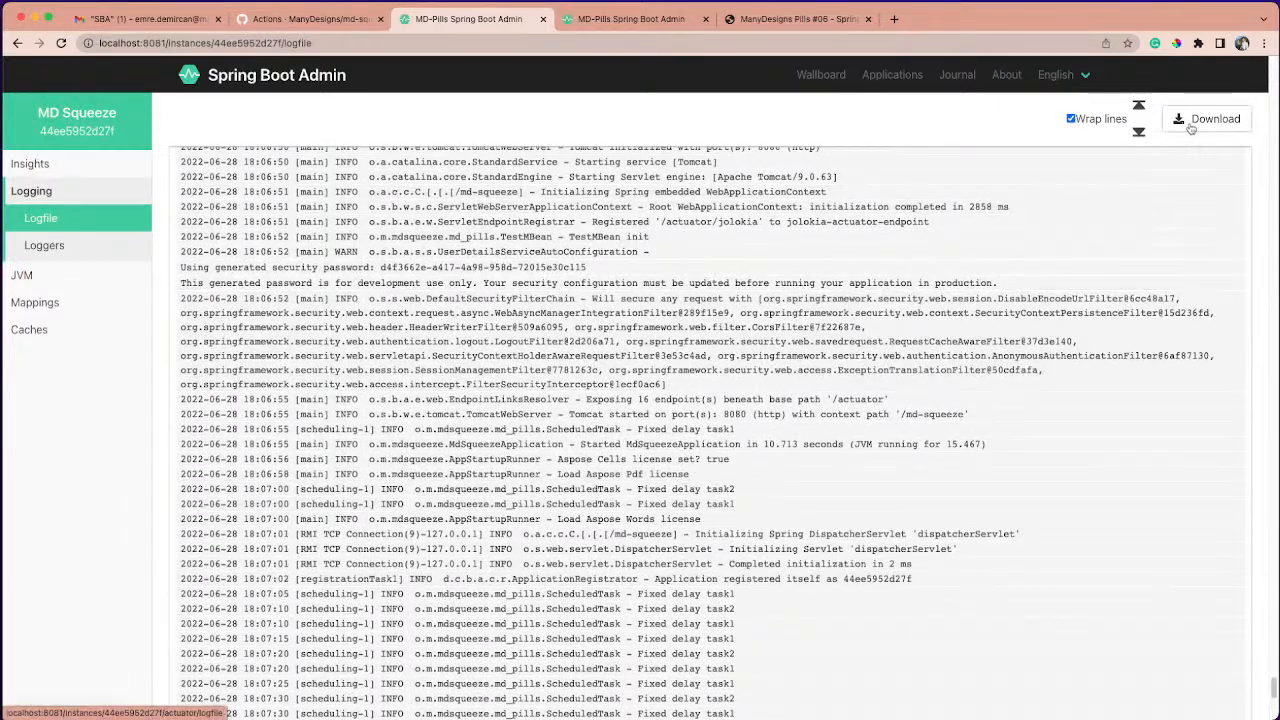
scroll(1021, 231, up, 1)
scroll(1021, 231, down, 10)
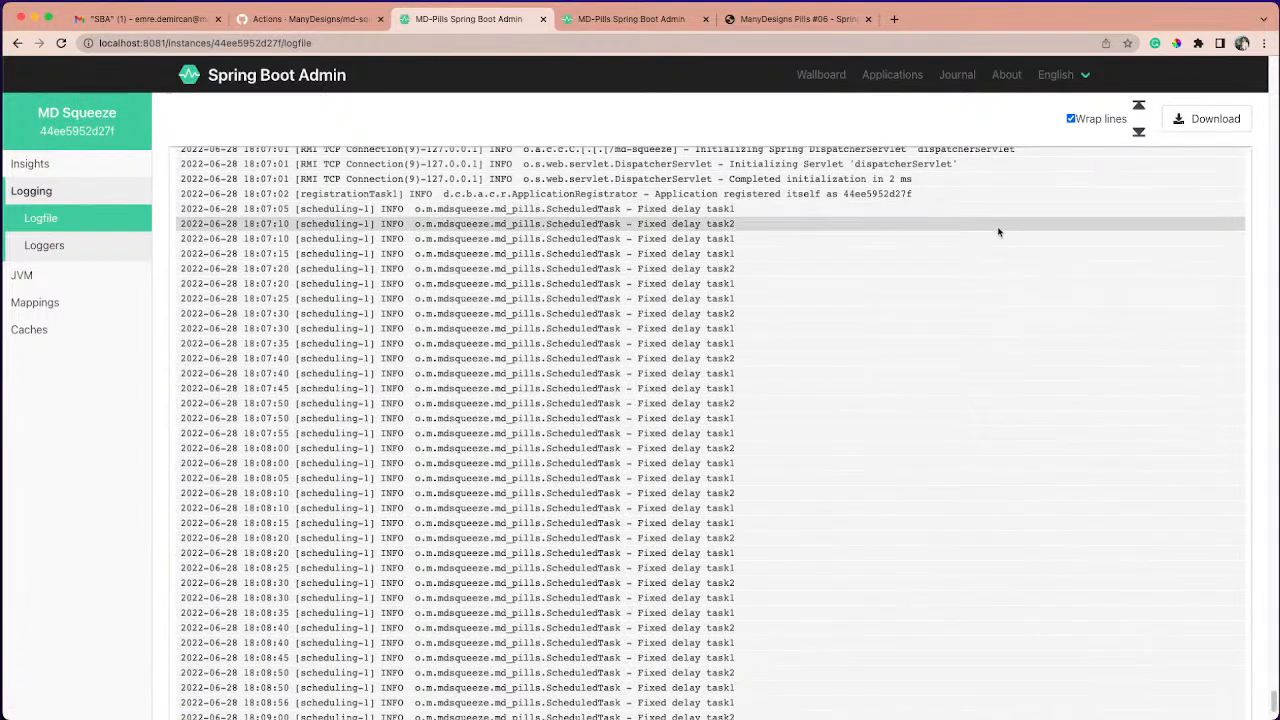
scroll(1003, 232, down, 4)
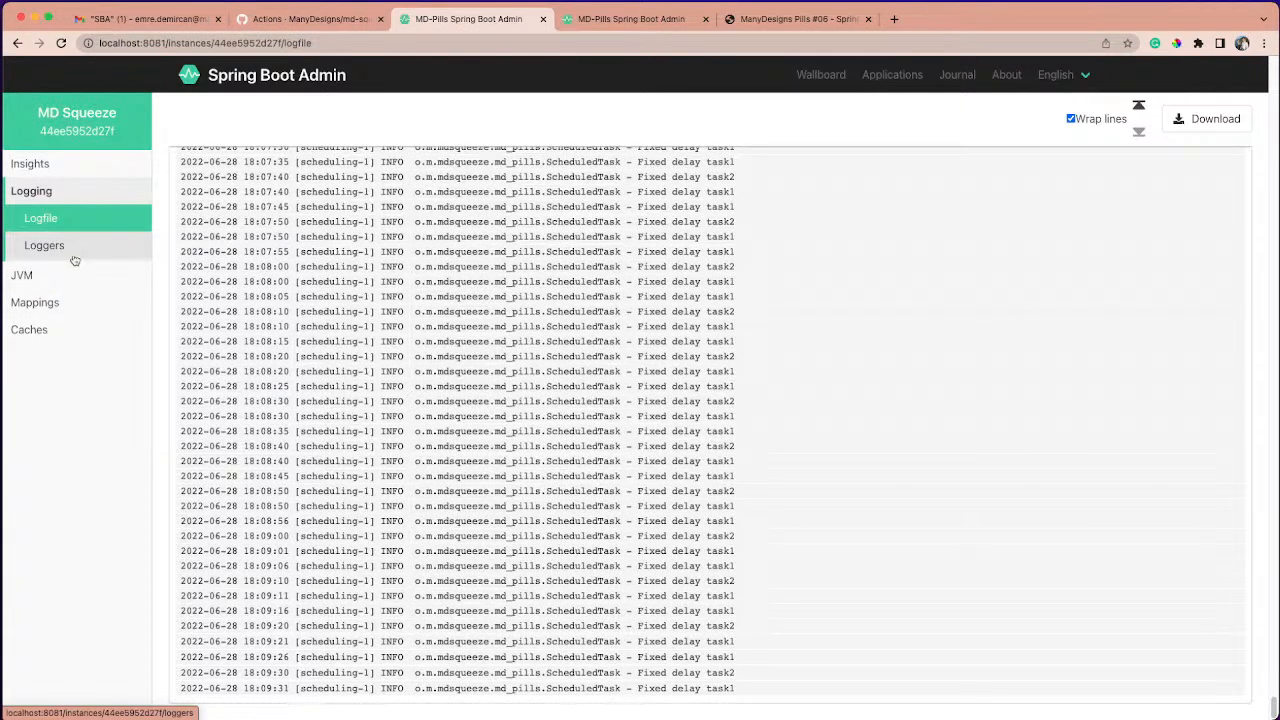
- Open the loggers list, switch to the second Spring Boot Admin tab, and check the latest entry time in MD Squeeze's logfile there
click(72, 256)
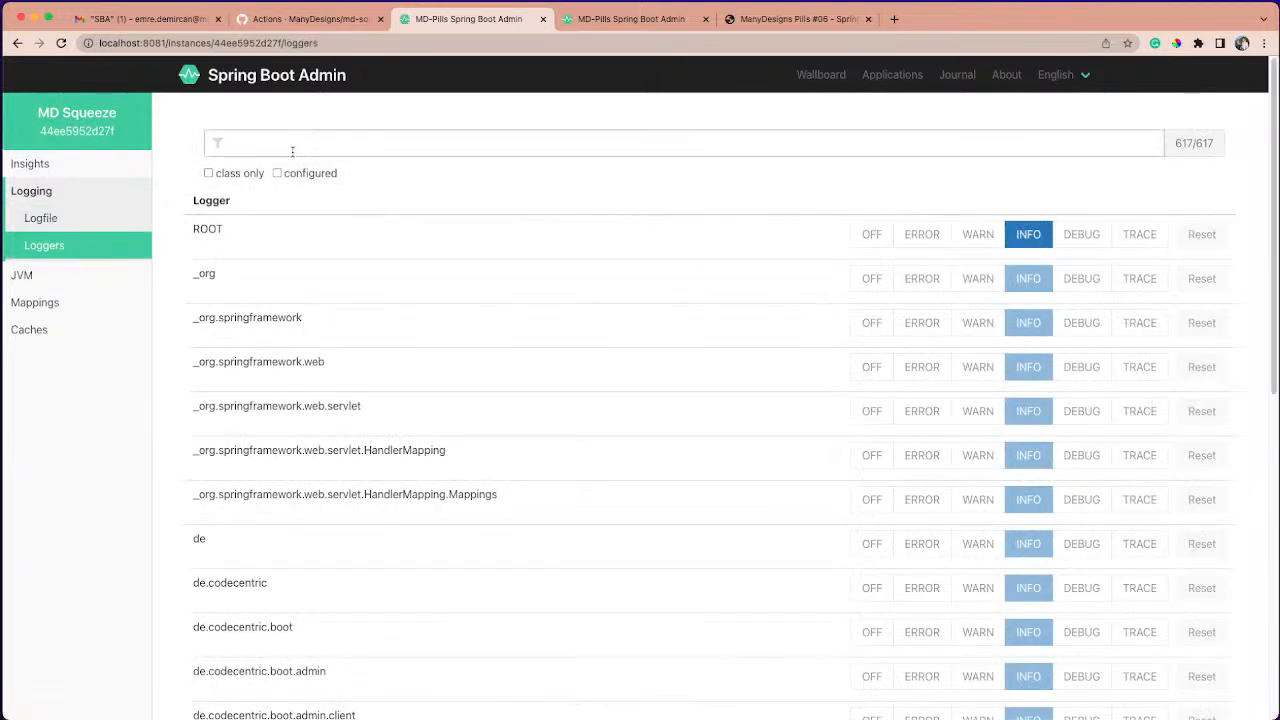
click(631, 19)
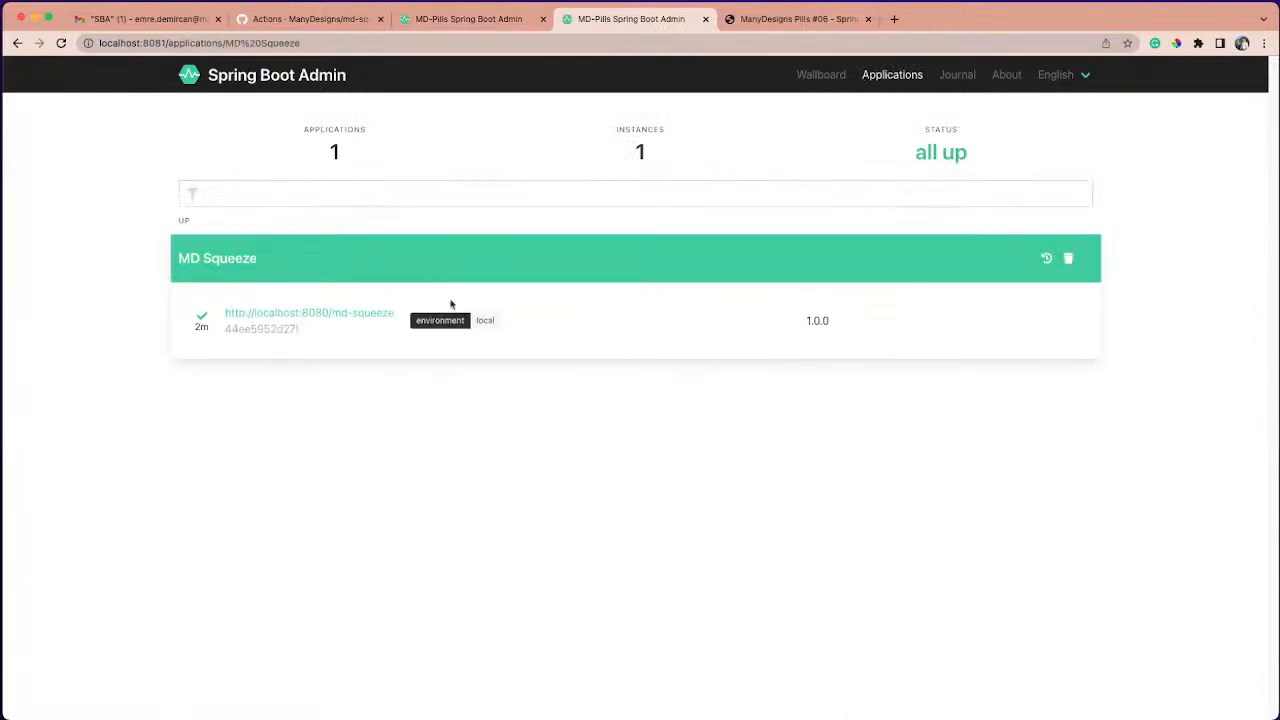
click(535, 322)
mouse_move(40, 373)
click(176, 372)
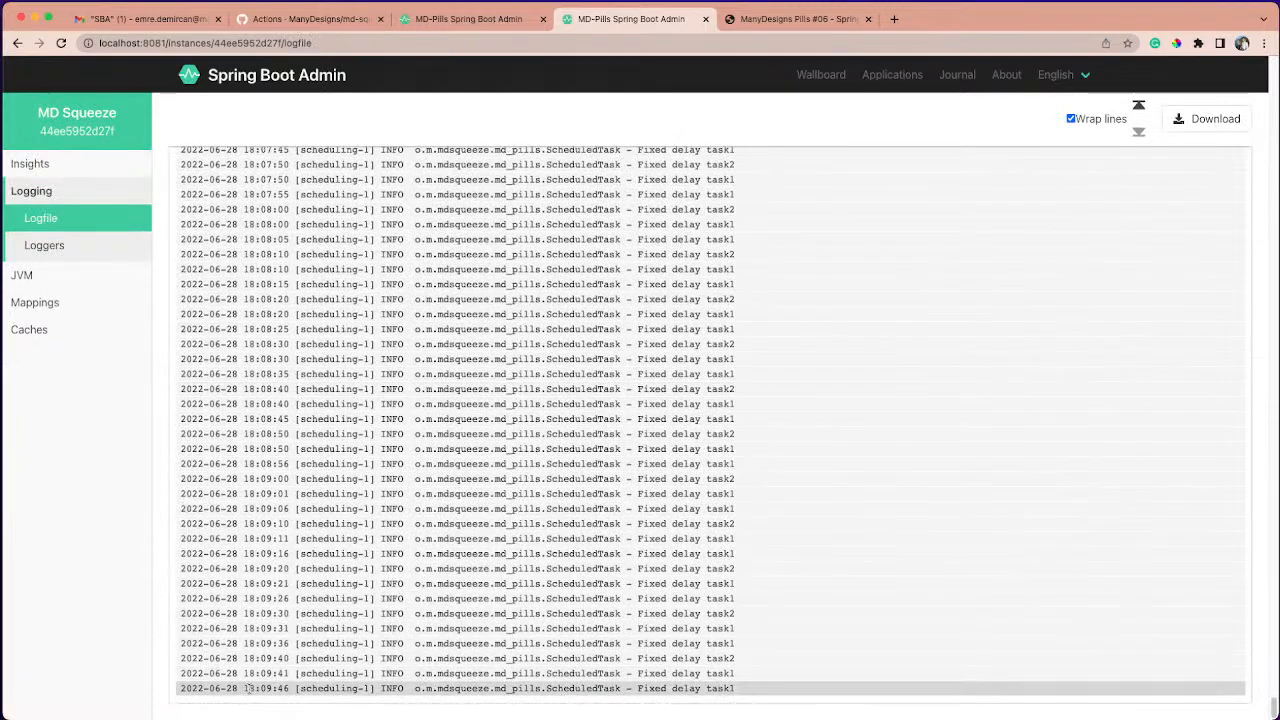
drag(290, 688, 246, 688)
click(262, 688)
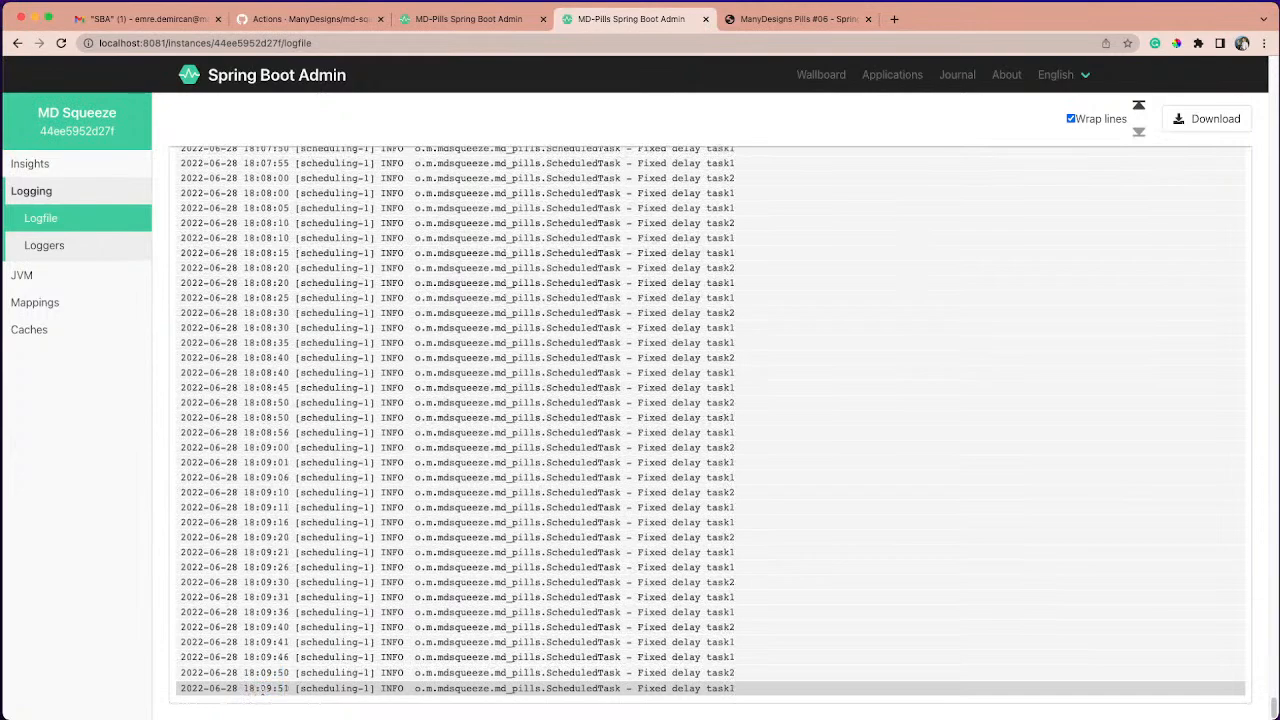
- Filter the loggers by "scheduled" and set the org.manydesigns.mdsqueeze.md_pills.ScheduledTask logger to OFF
click(60, 248)
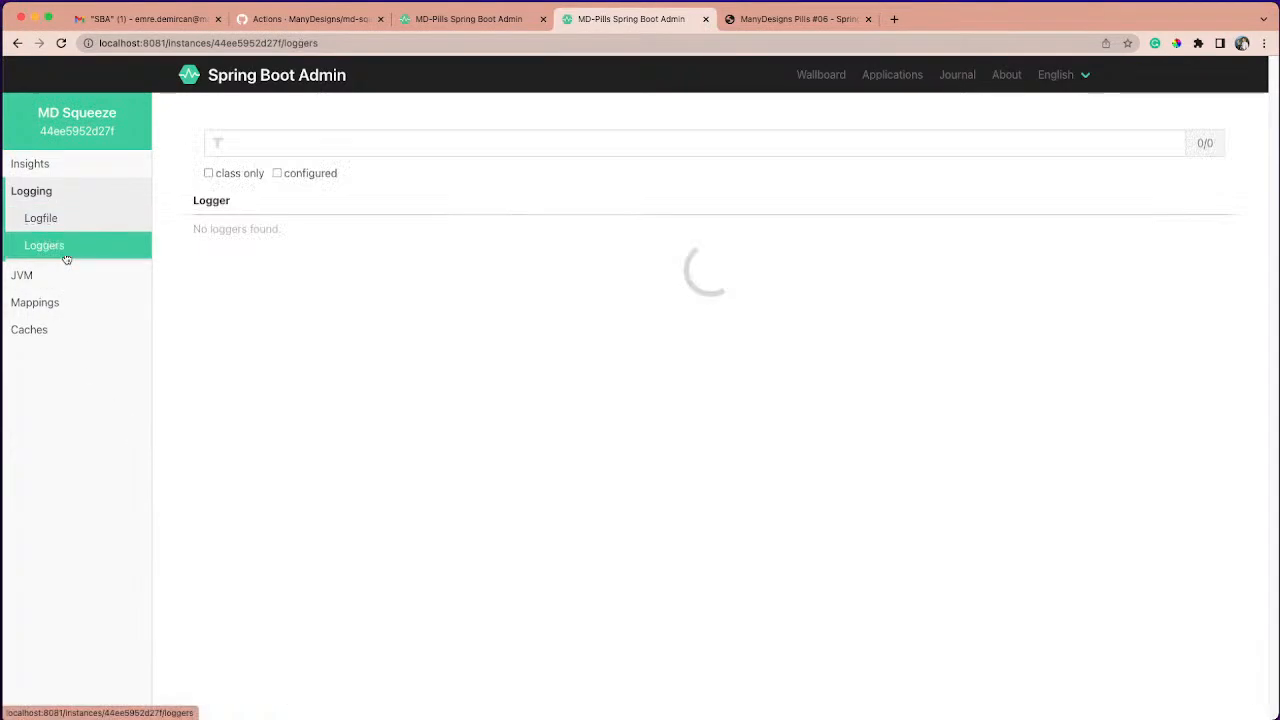
click(287, 142)
text(sched)
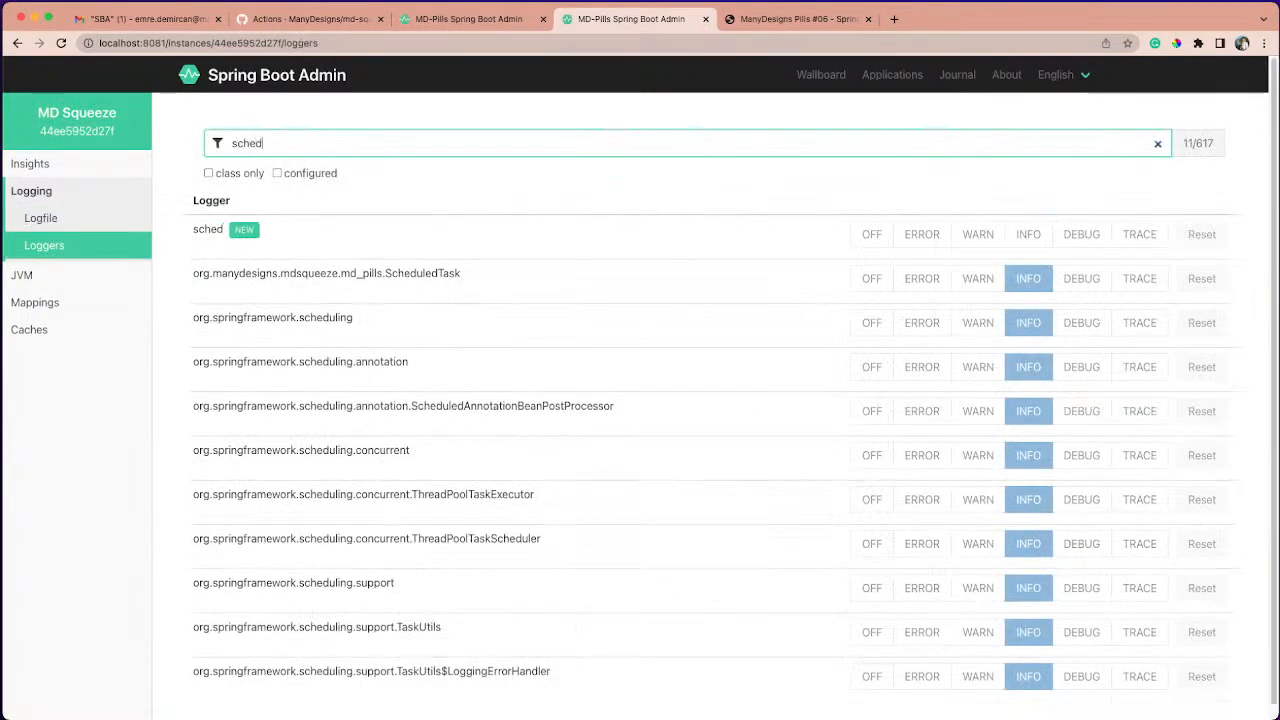
text(uled)
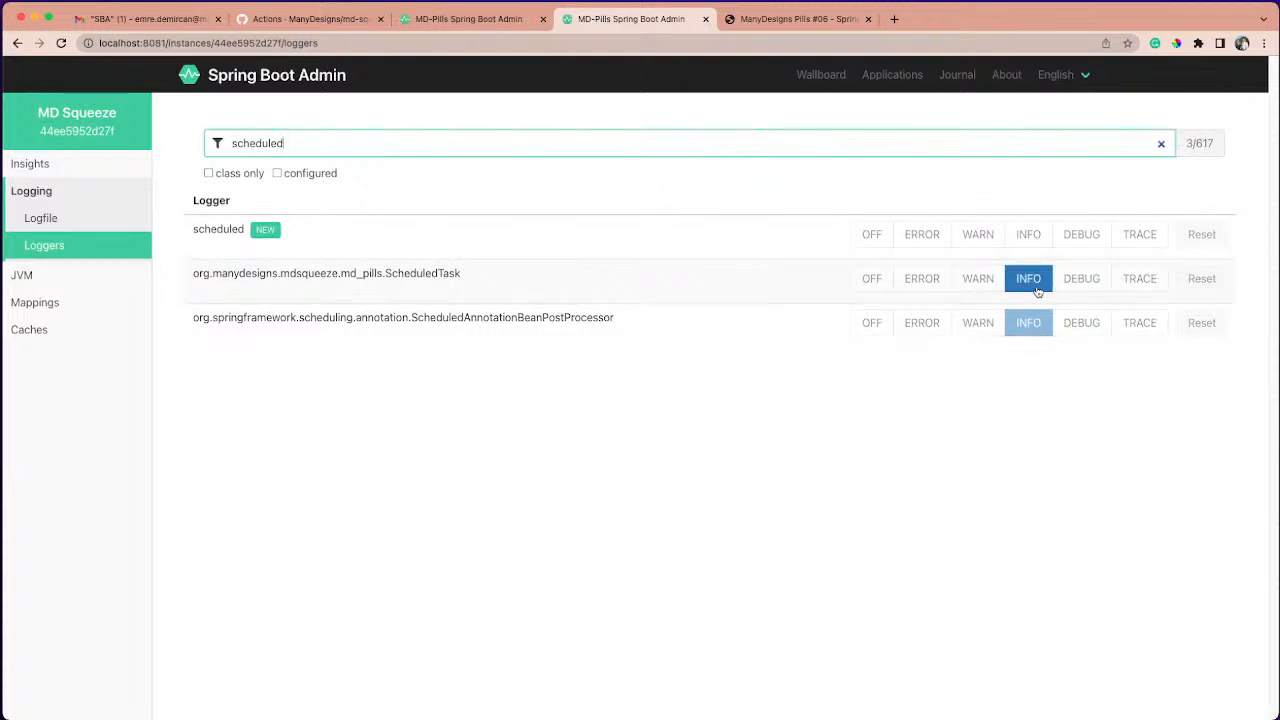
click(870, 280)
- Check MD Squeeze's logfile in the second Spring Boot Admin tab for new ScheduledTask entries
click(484, 31)
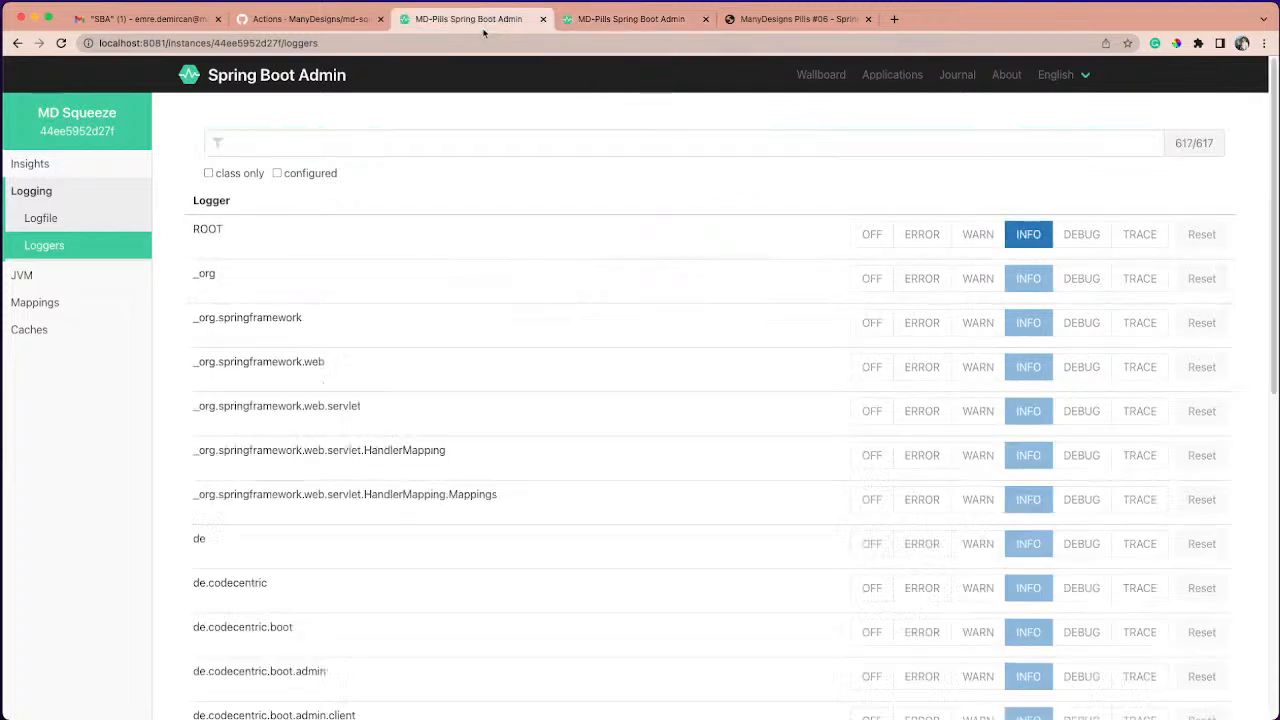
click(614, 22)
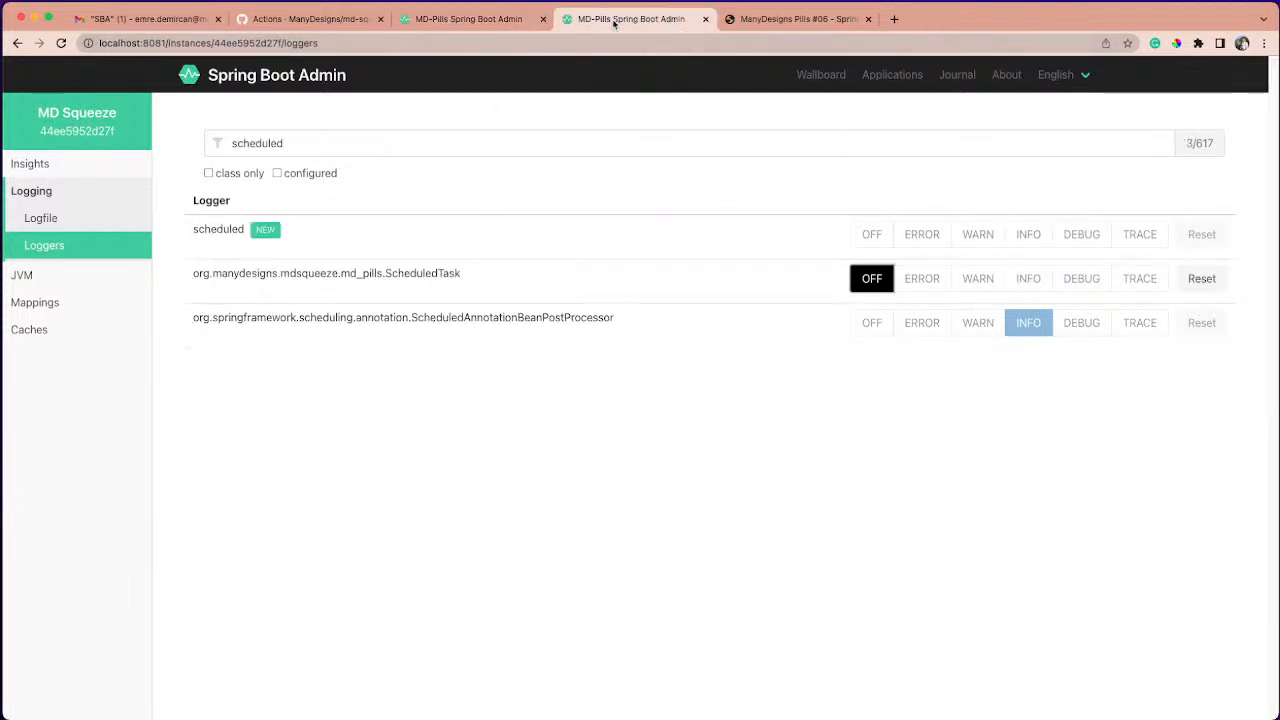
click(75, 220)
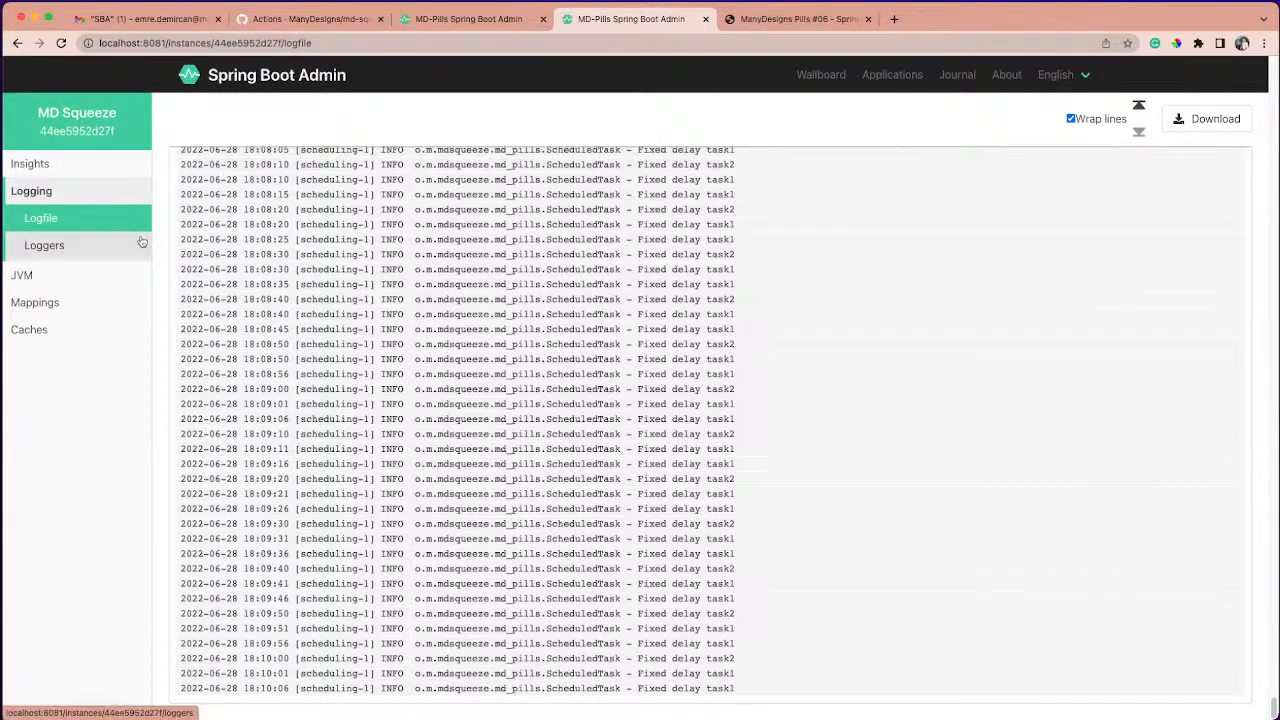
- Open MD Squeeze's JMX view and show the operations of mdPillsTestBean in the MDPills domain
mouse_move(100, 272)
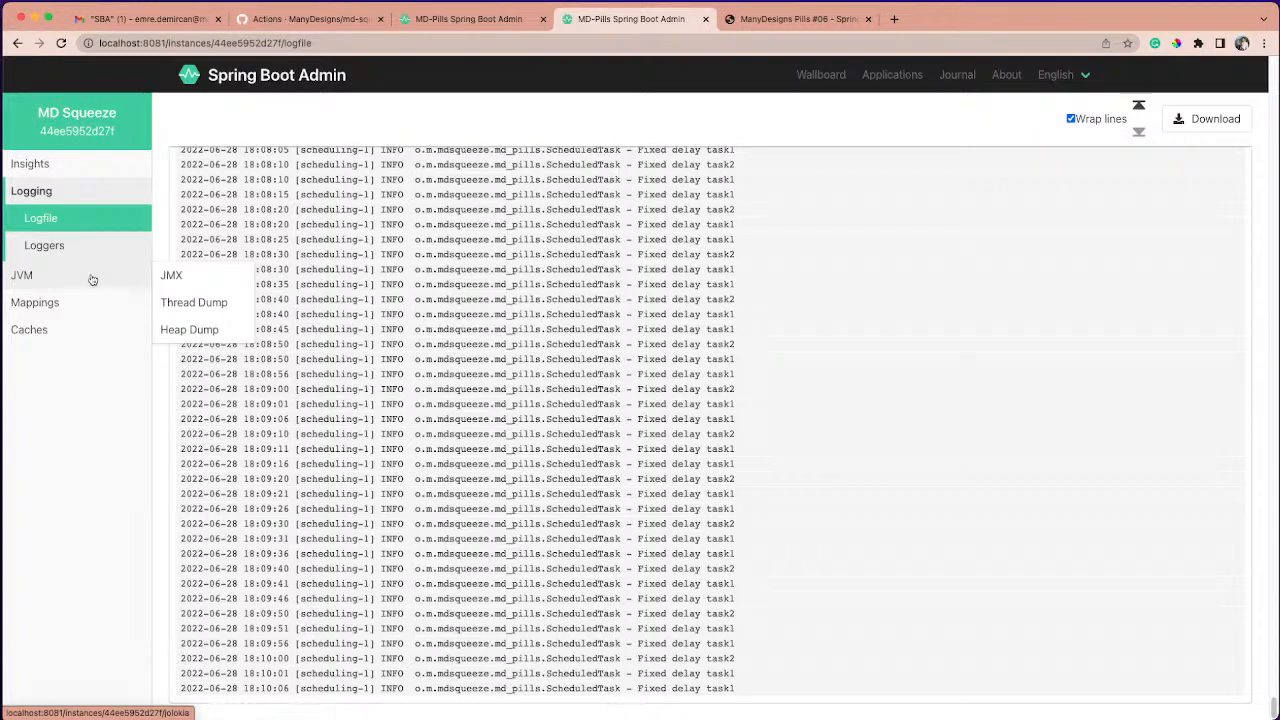
click(92, 280)
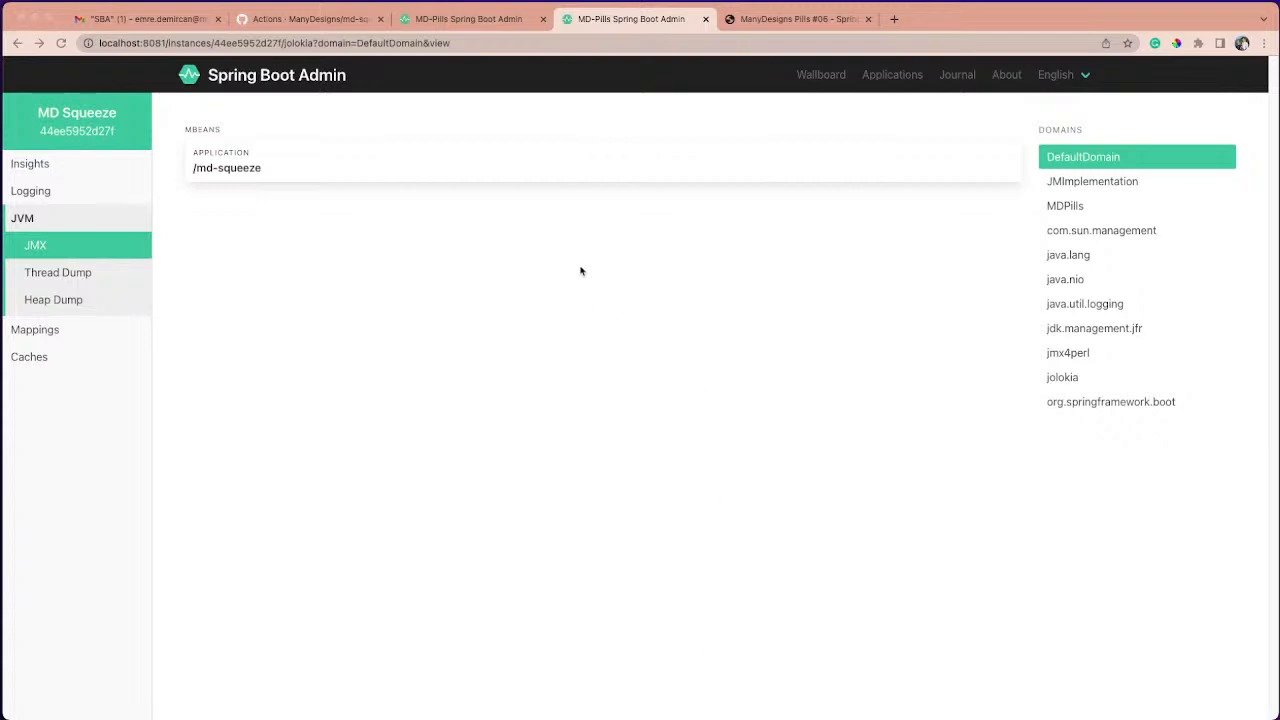
click(1066, 208)
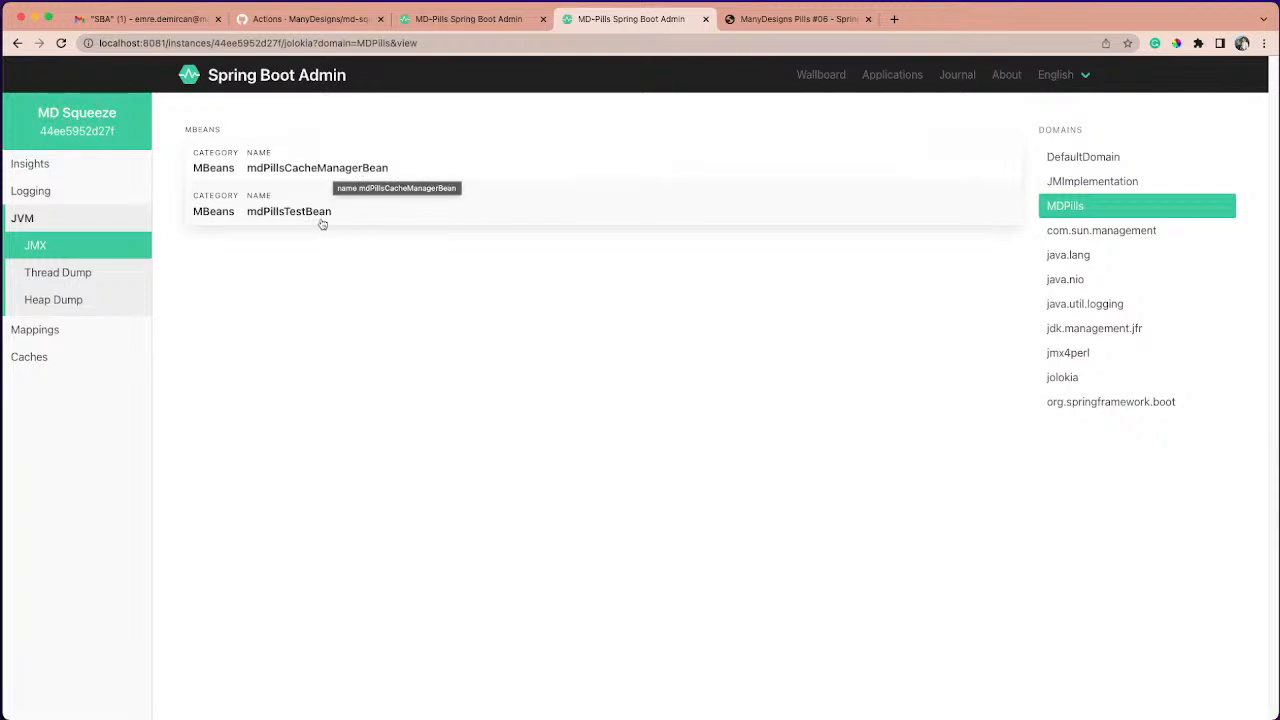
click(379, 171)
click(353, 341)
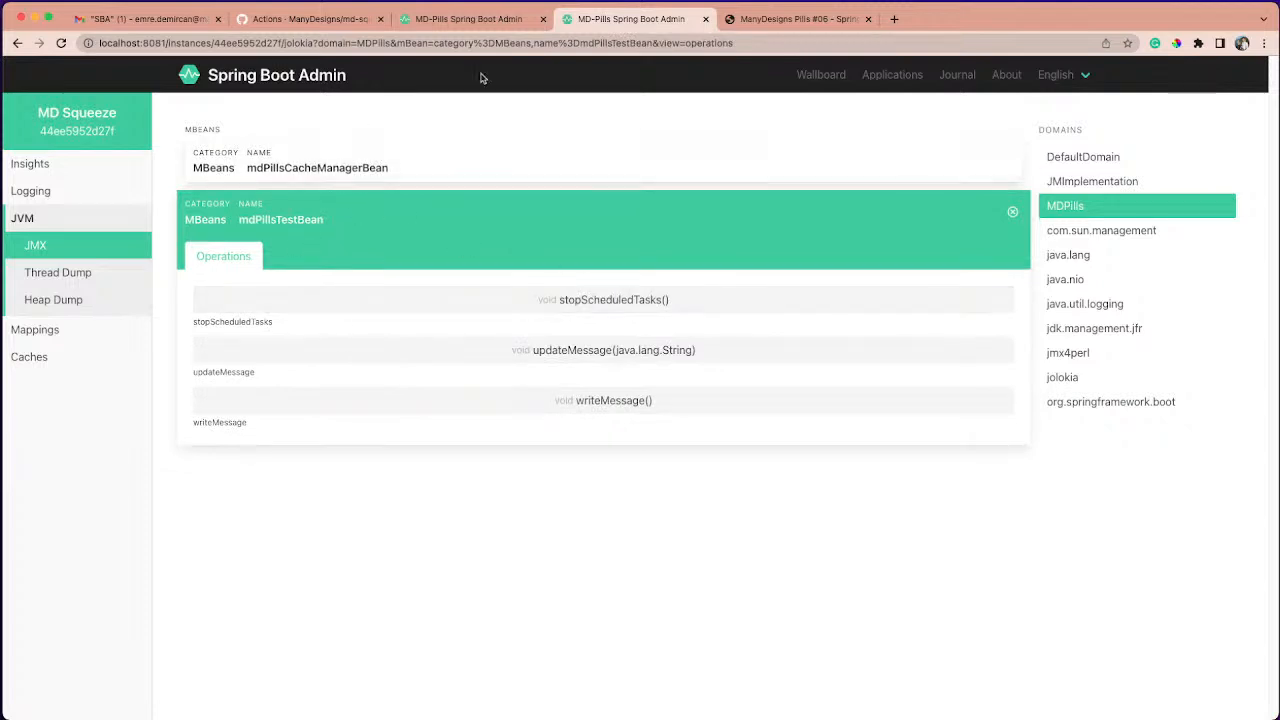
- In the first Spring Boot Admin tab, filter the loggers by "sched", set md_pills.ScheduledTask to INFO, and reopen the logfile
click(471, 28)
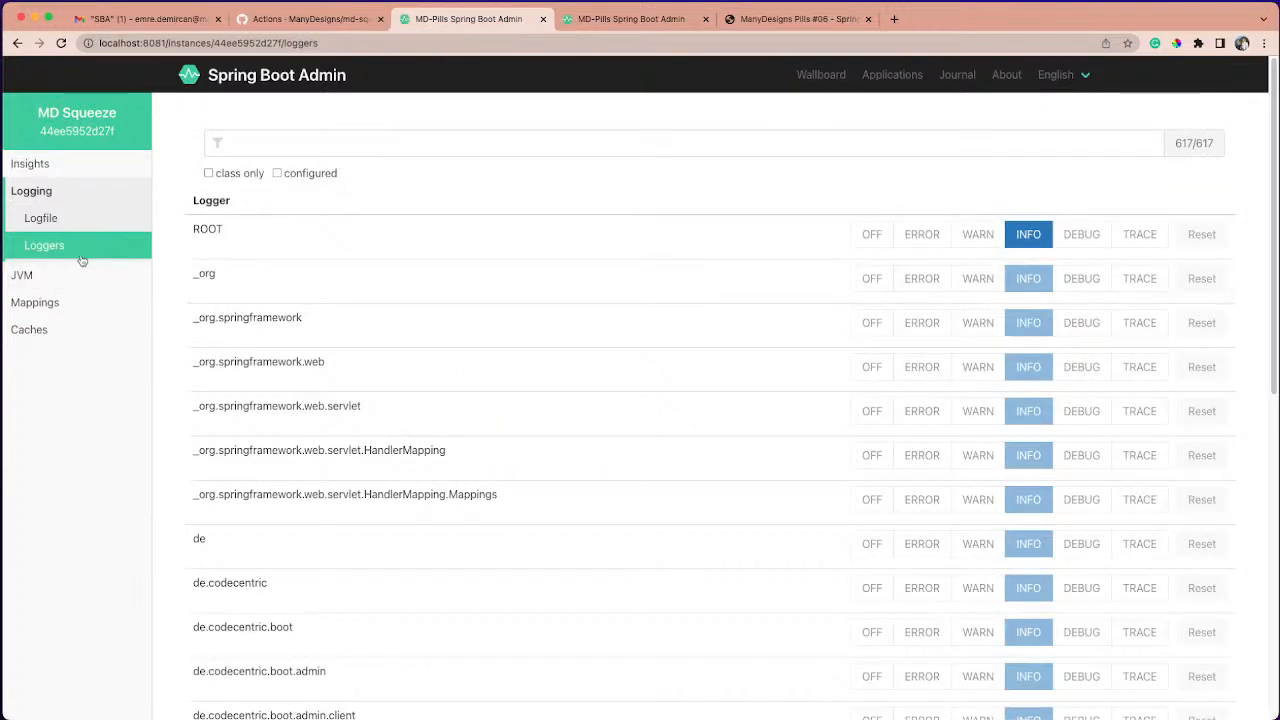
click(41, 218)
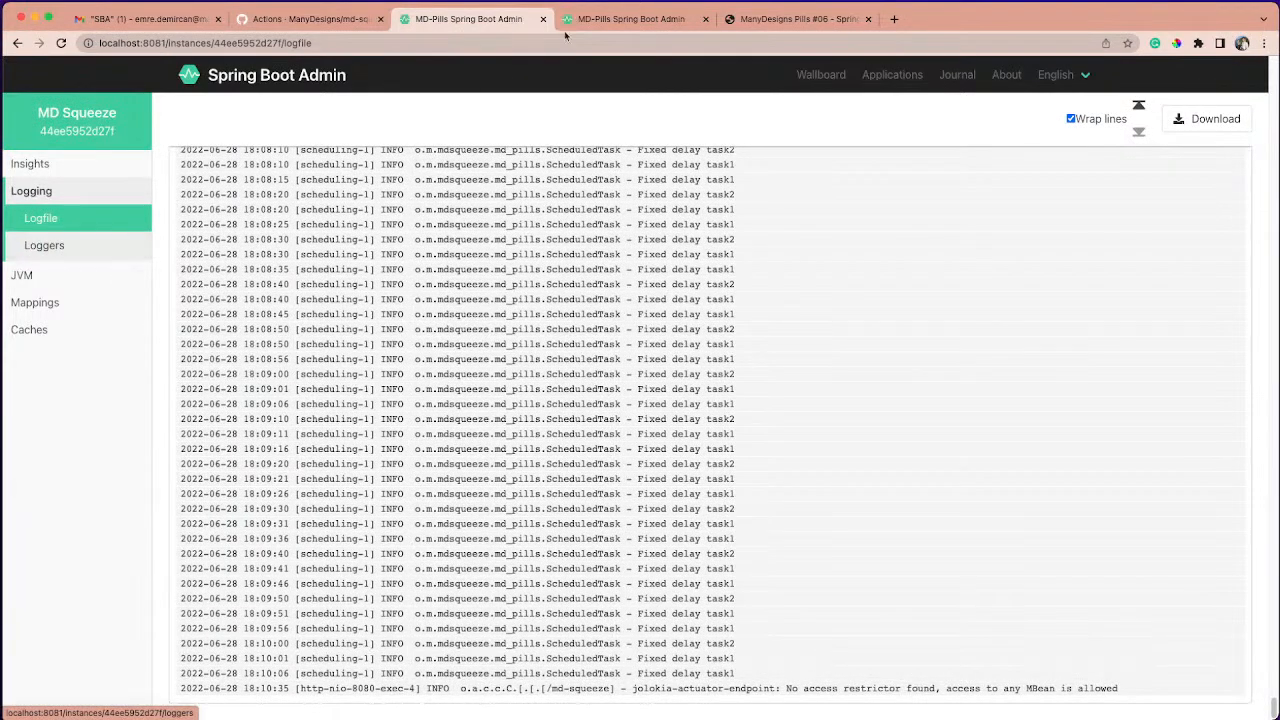
click(44, 248)
click(300, 146)
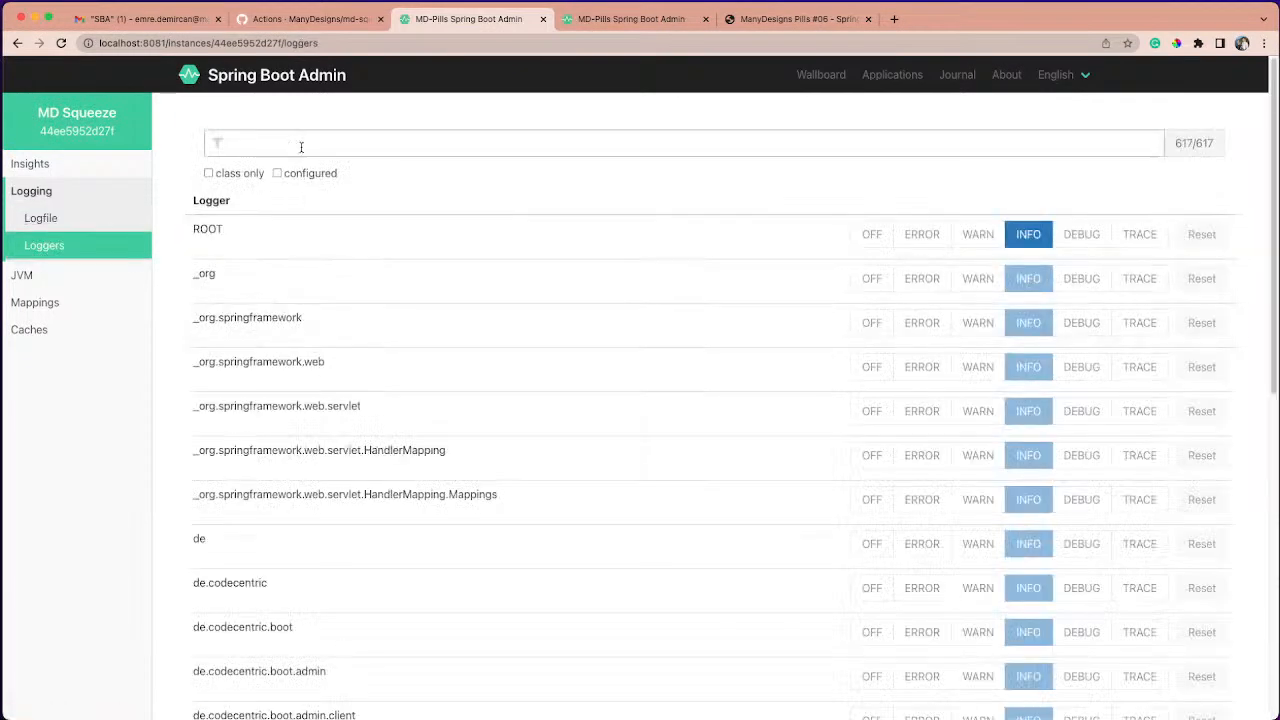
text(sched)
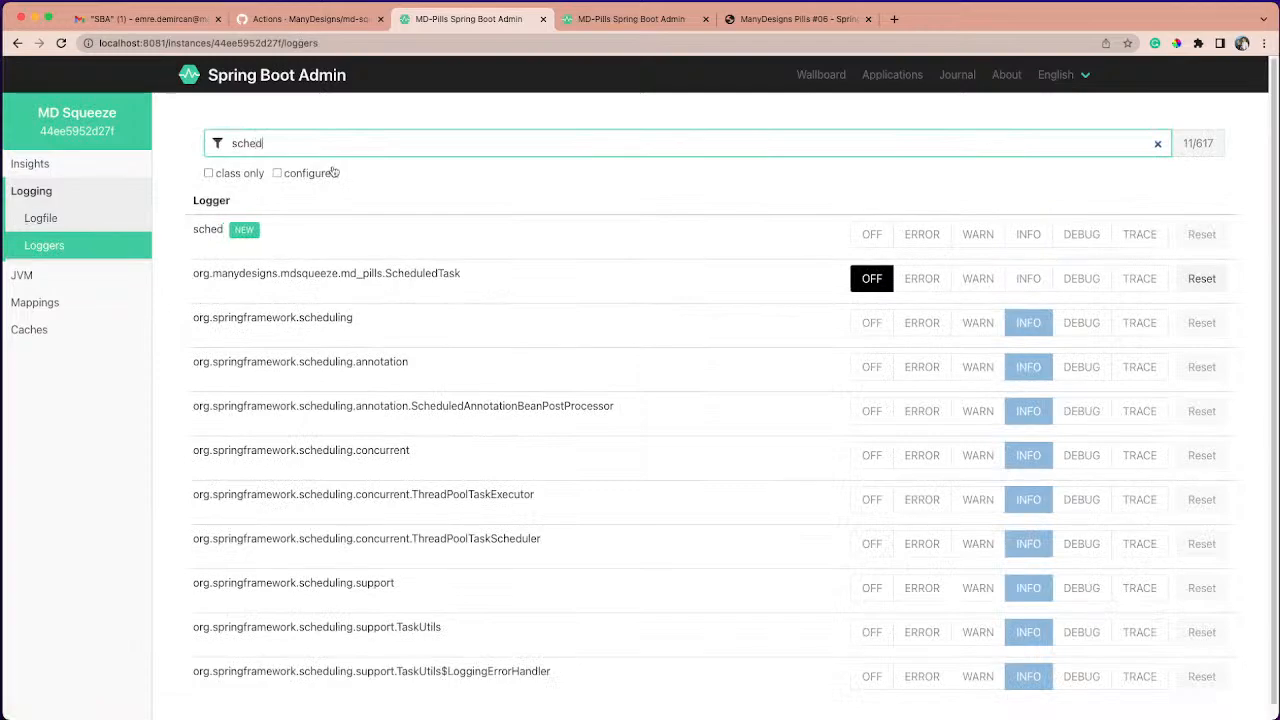
click(1037, 289)
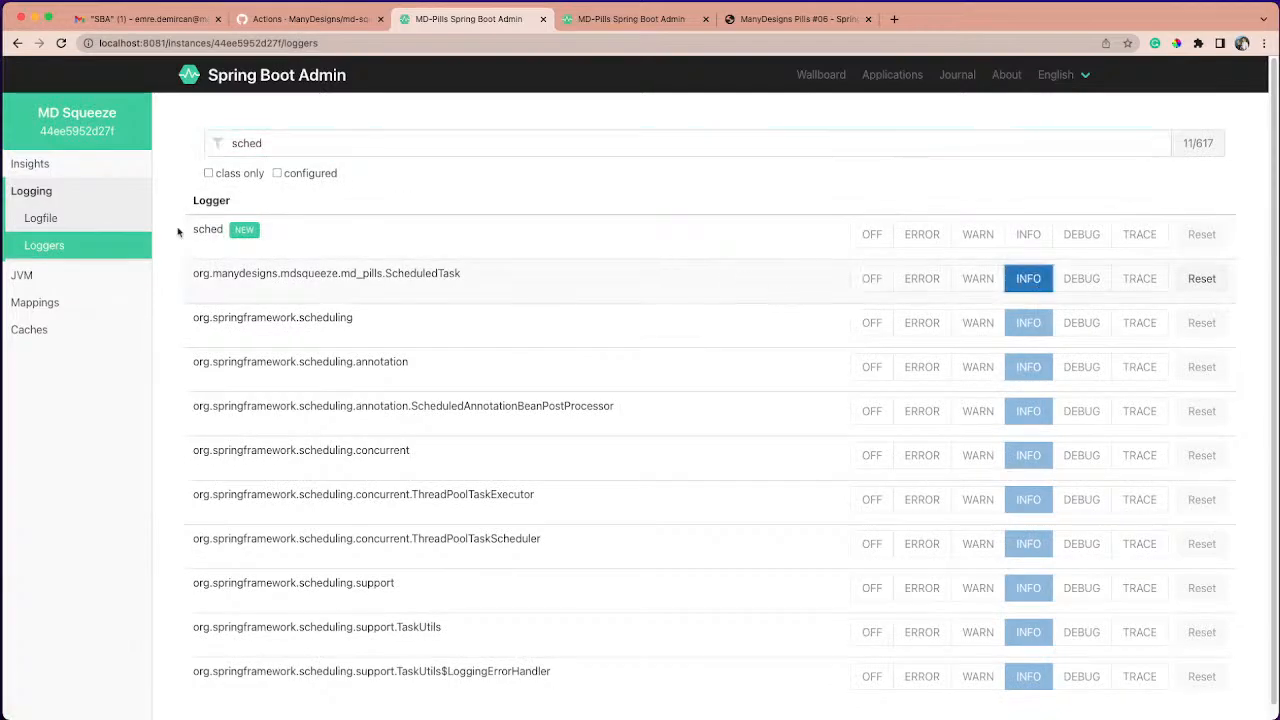
click(41, 218)
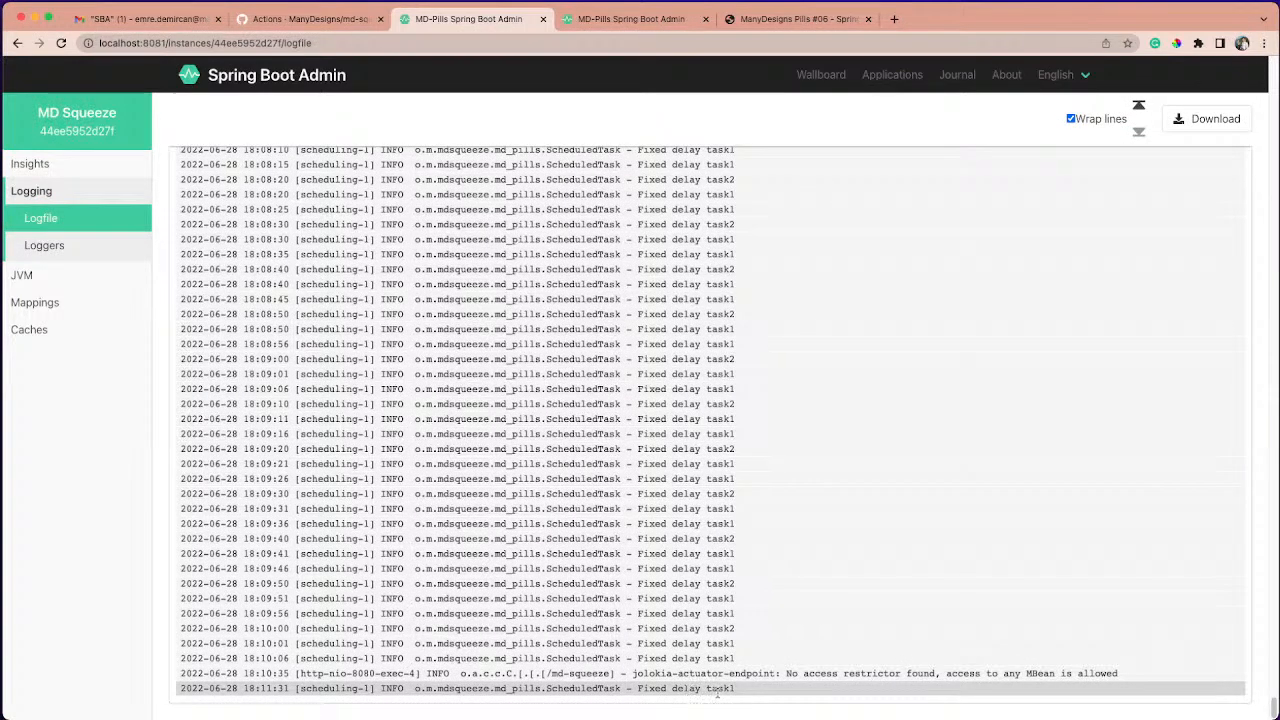
- Execute mdPillsTestBean's stopScheduledTasks() operation from the JMX tab and check its message in the logfile tab
click(604, 22)
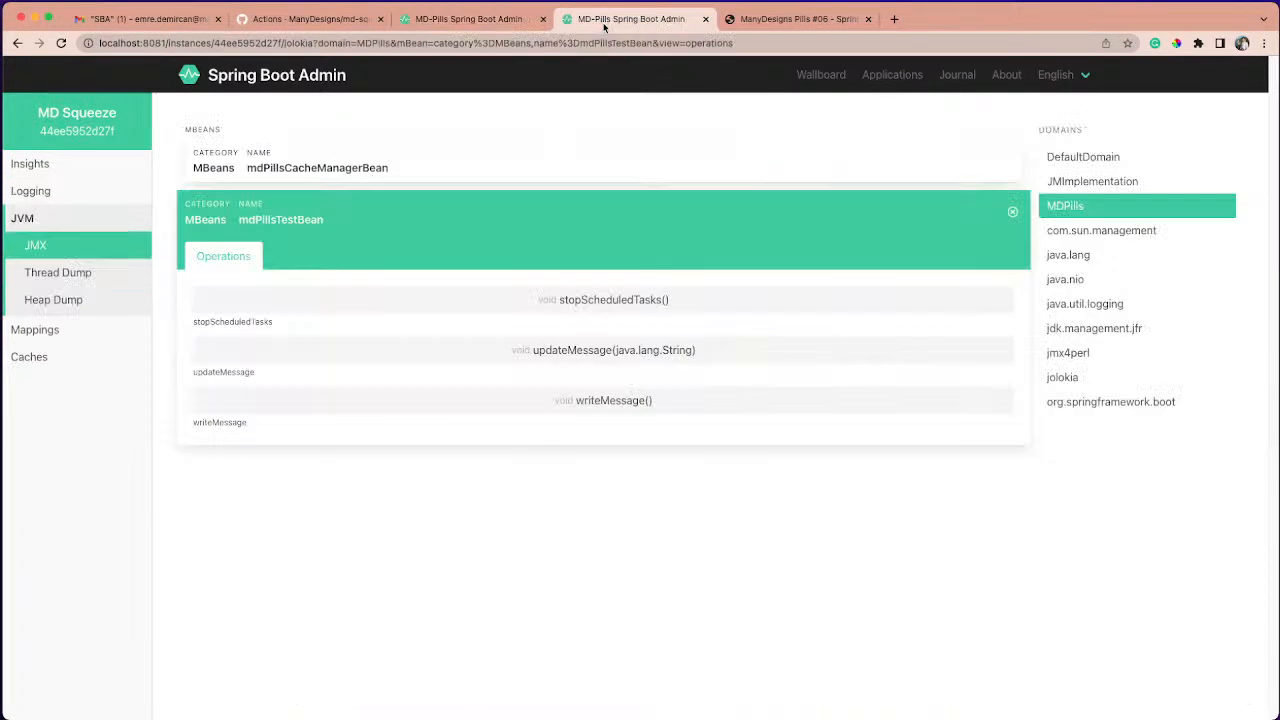
click(645, 303)
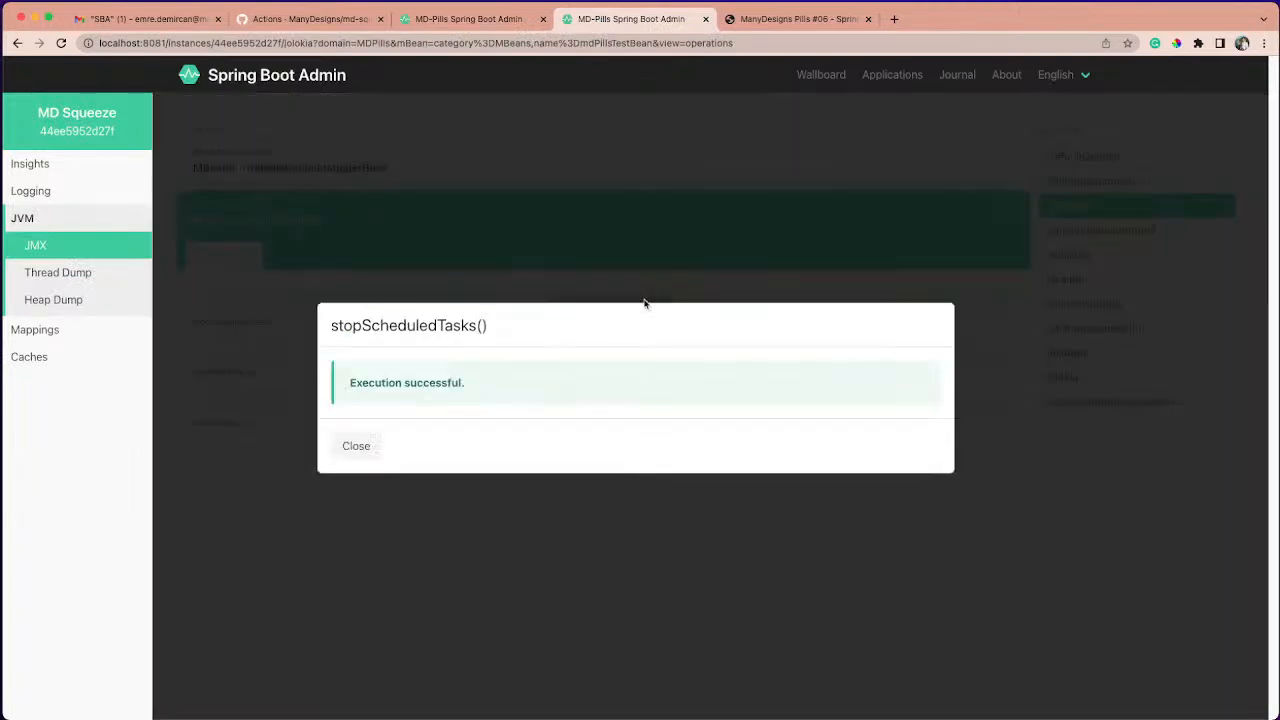
click(366, 445)
click(458, 19)
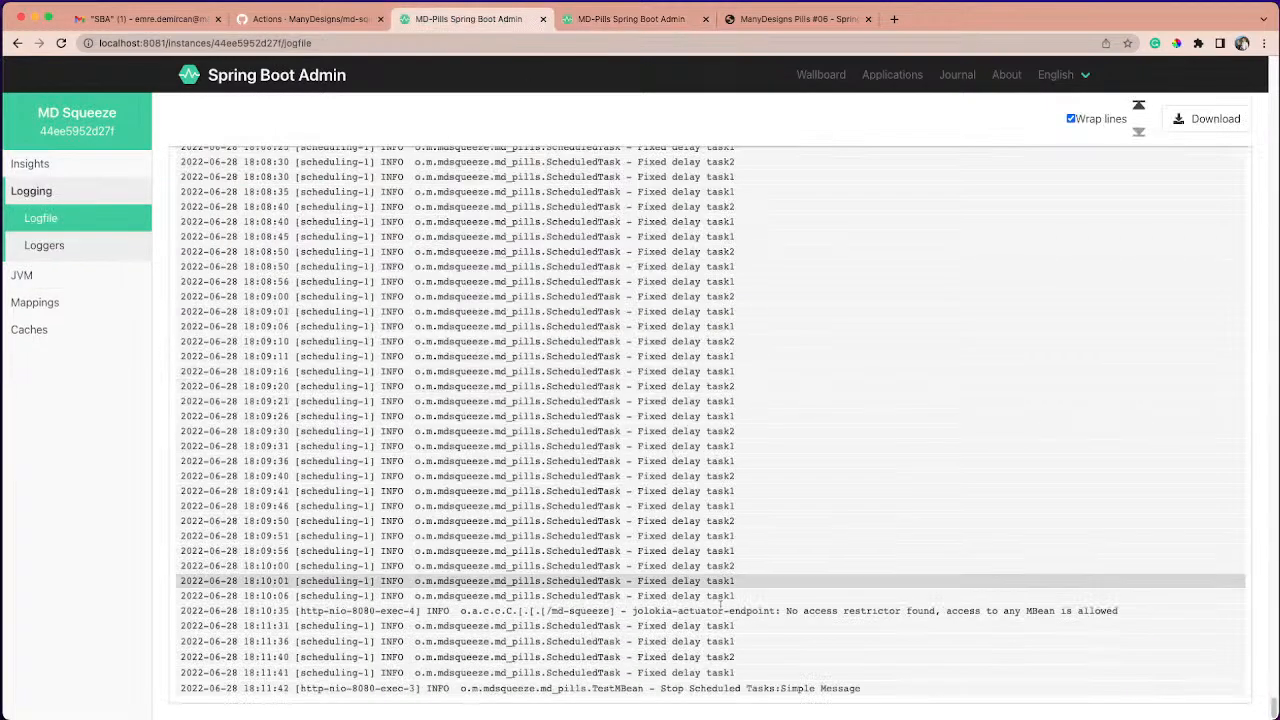
drag(676, 688, 877, 694)
- Execute mdPillsTestBean's updateMessage operation in the JMX tab with the msg value "hello hello" and dismiss the result dialog
click(597, 22)
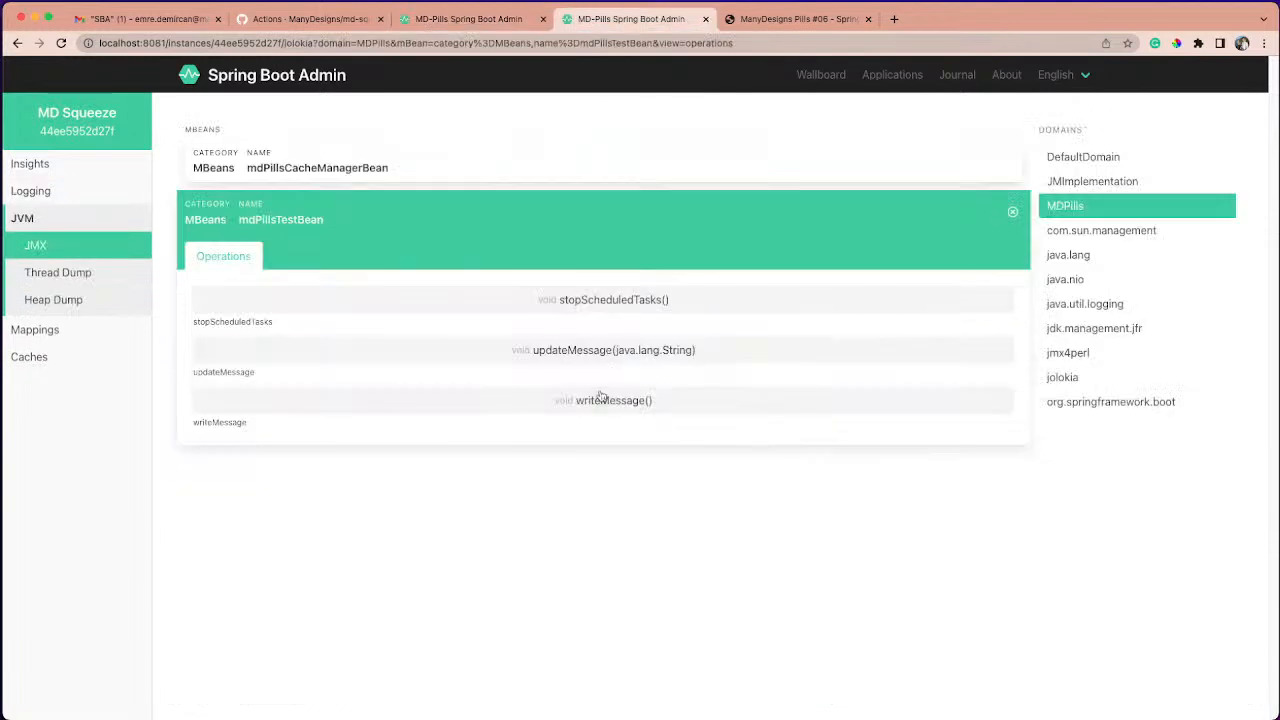
click(585, 349)
click(441, 391)
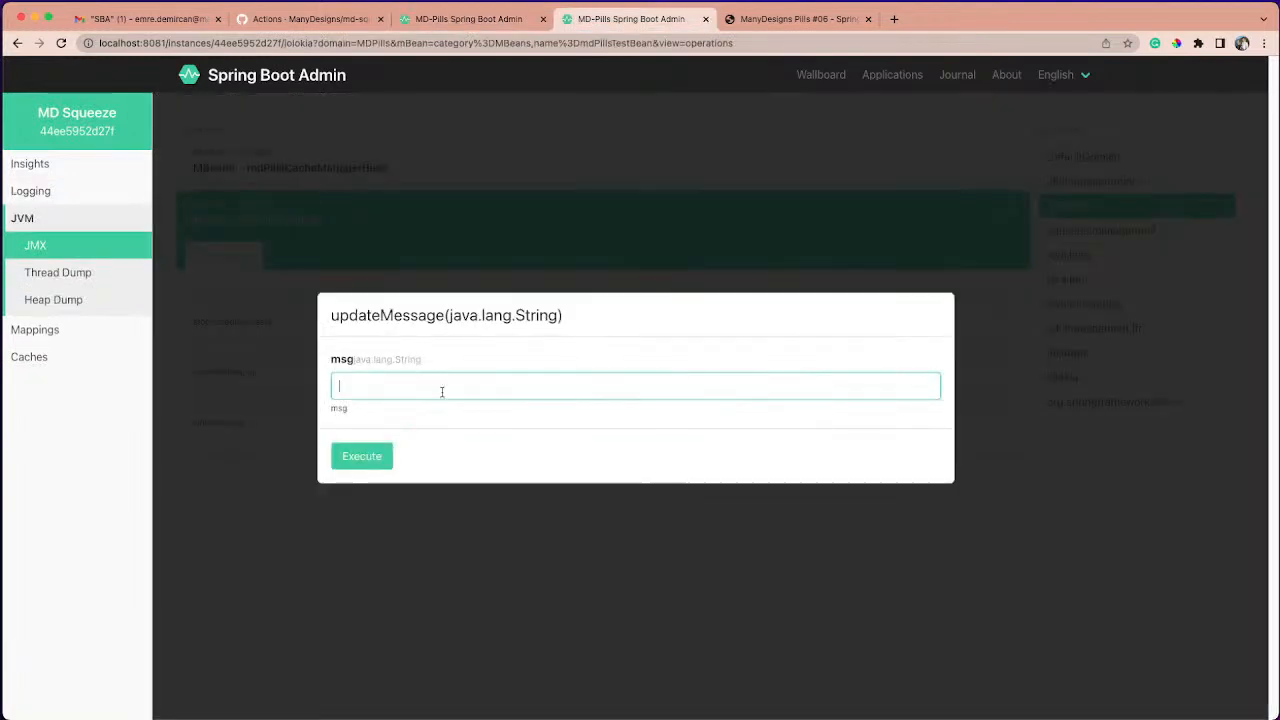
text(hello ghe)
key(BackSpace)
key(BackSpace)
key(BackSpace)
text(hello)
click(364, 458)
click(356, 446)
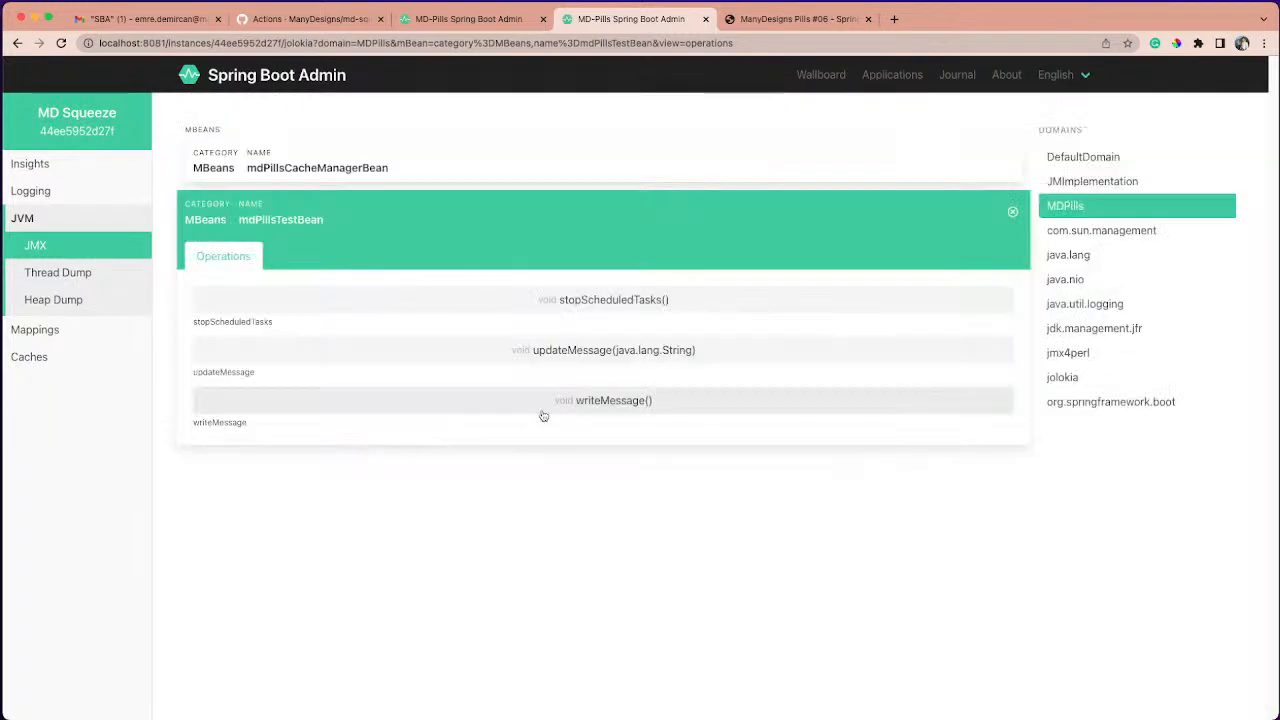
- Execute mdPillsTestBean's writeMessage() operation, dismiss the result dialog, and check the message in the logfile tab
click(543, 414)
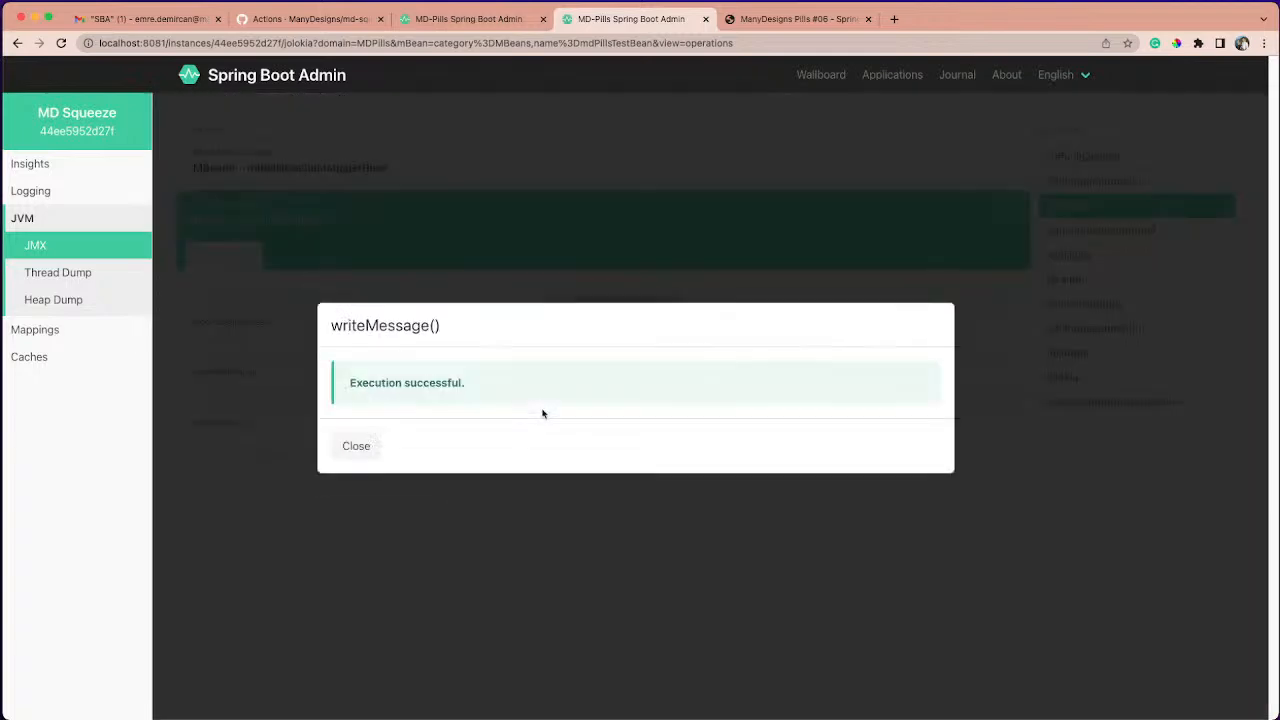
click(377, 449)
click(447, 20)
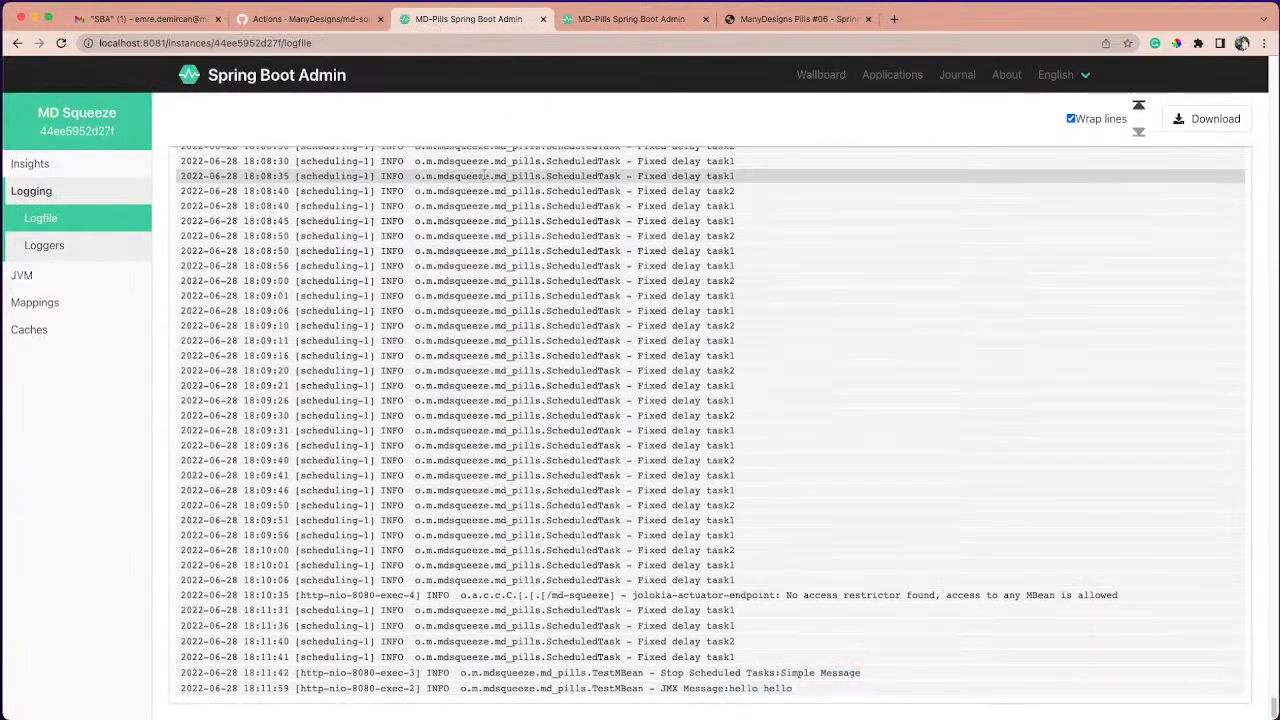
- Check MD Squeeze's Caches page and execute mdPillsCacheManagerBean's currentUser() operation in the MDPills JMX domain, dismissing its result
click(600, 24)
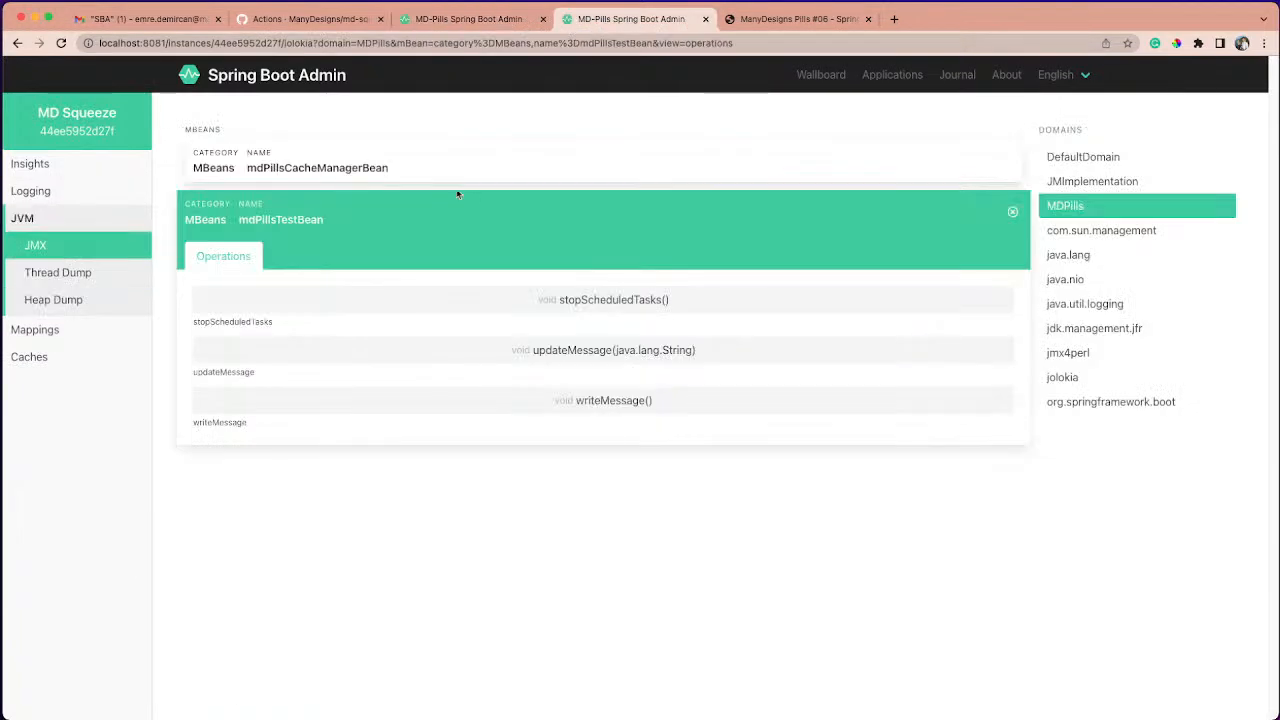
click(32, 364)
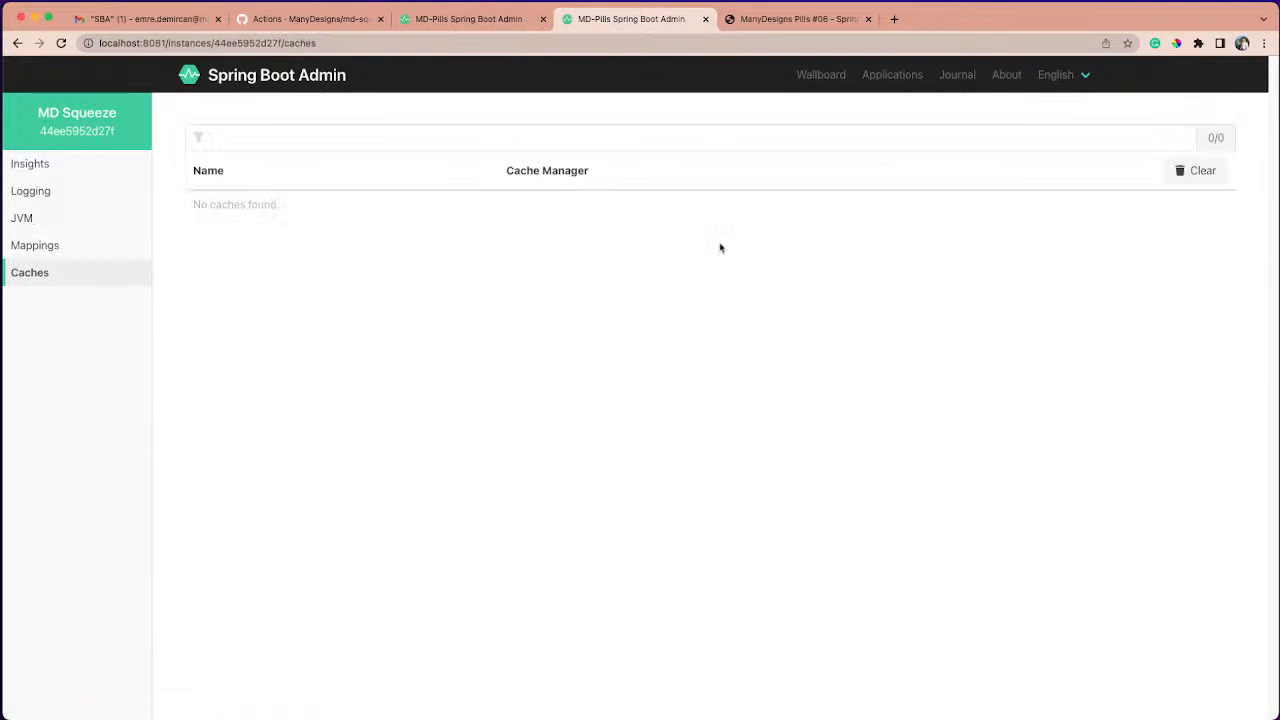
mouse_move(63, 229)
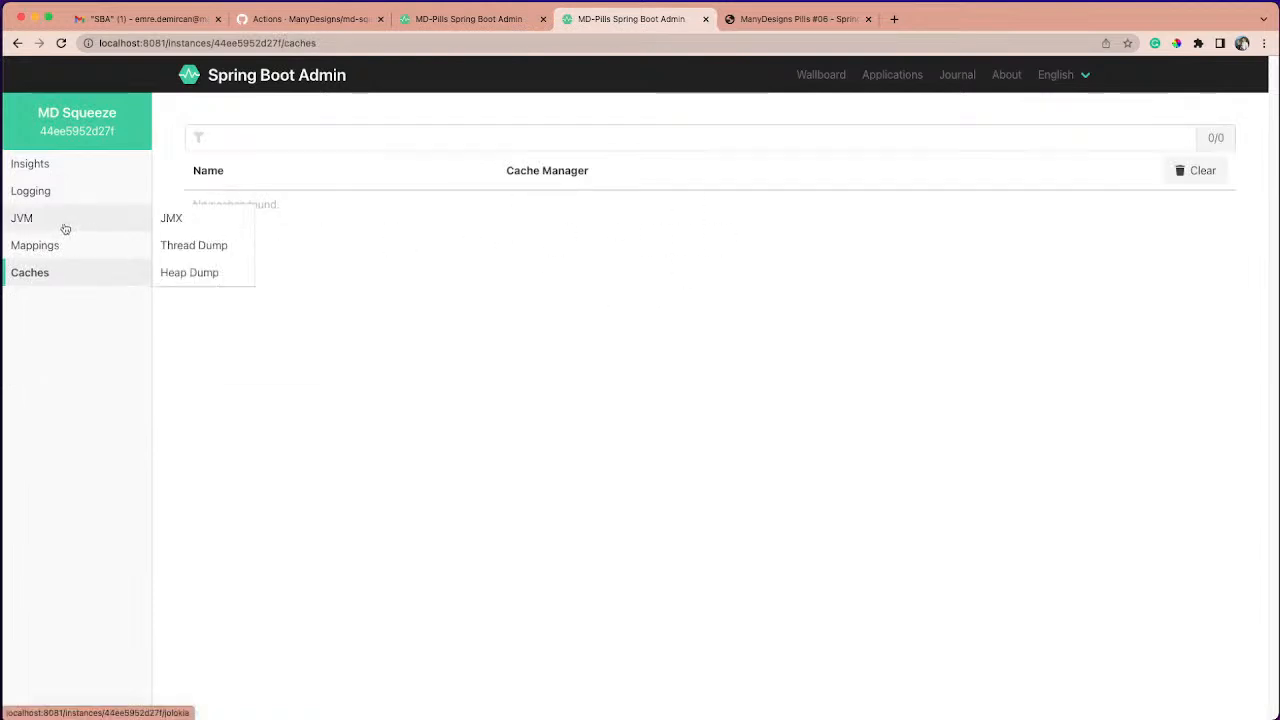
click(165, 222)
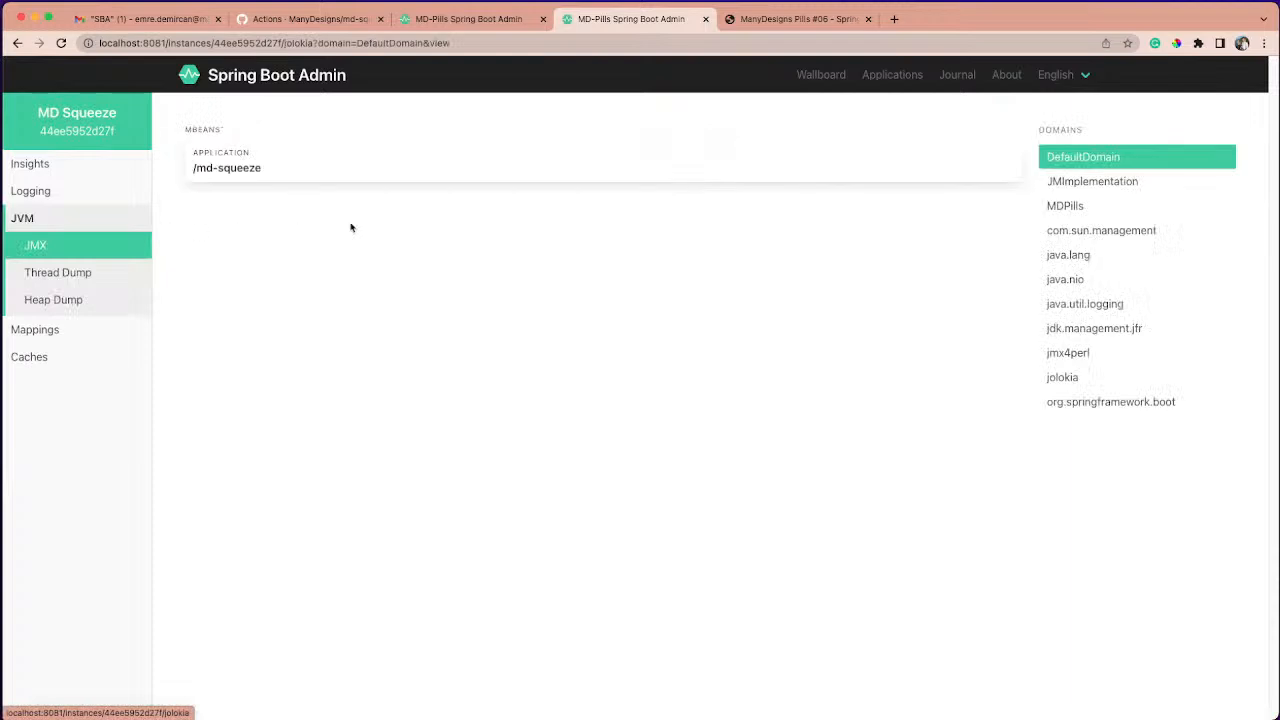
click(1128, 214)
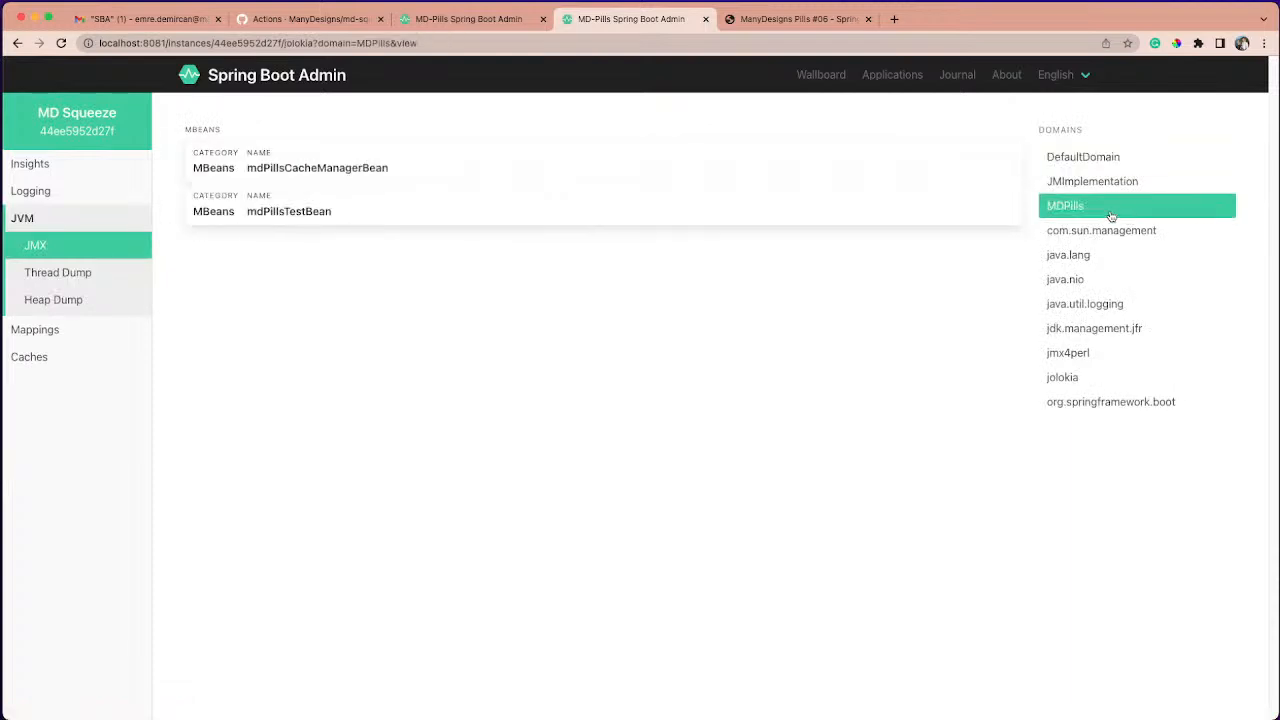
click(305, 172)
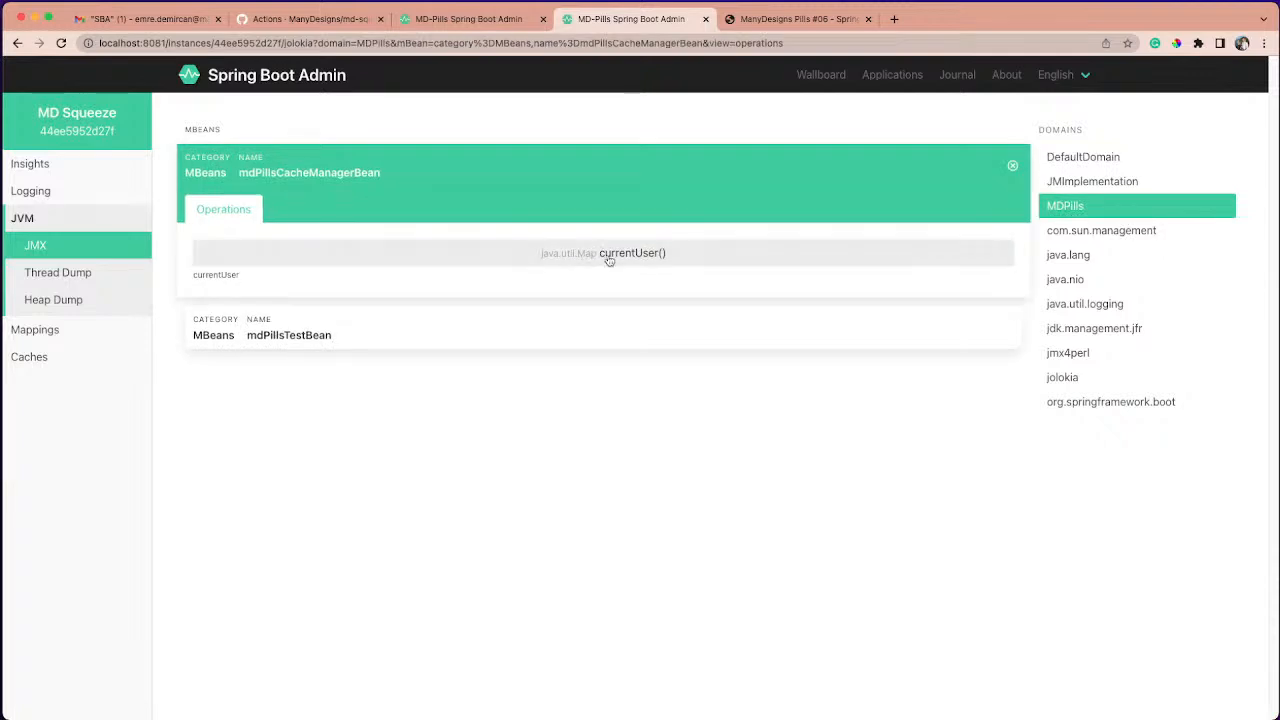
click(609, 258)
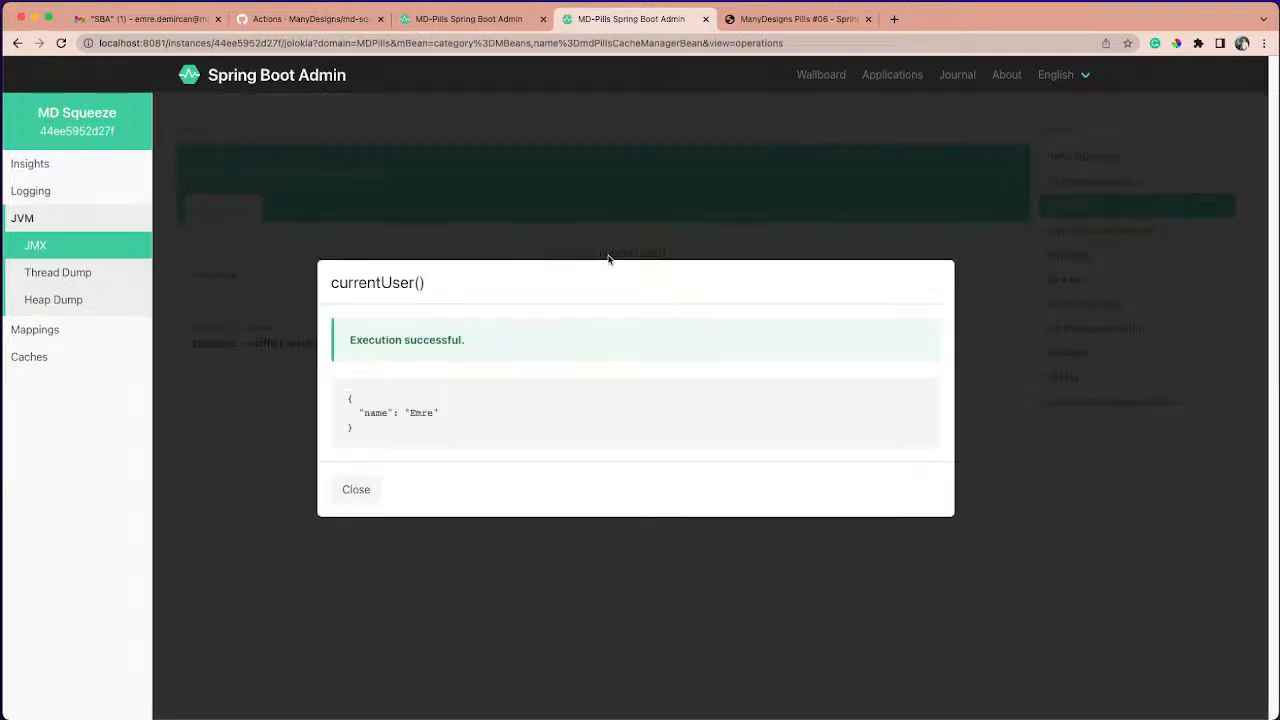
drag(349, 398, 430, 438)
click(430, 438)
click(356, 490)
- Examine the currentUser entry on the Caches page and highlight part of the newest CacheManagement message in the logfile tab
click(30, 358)
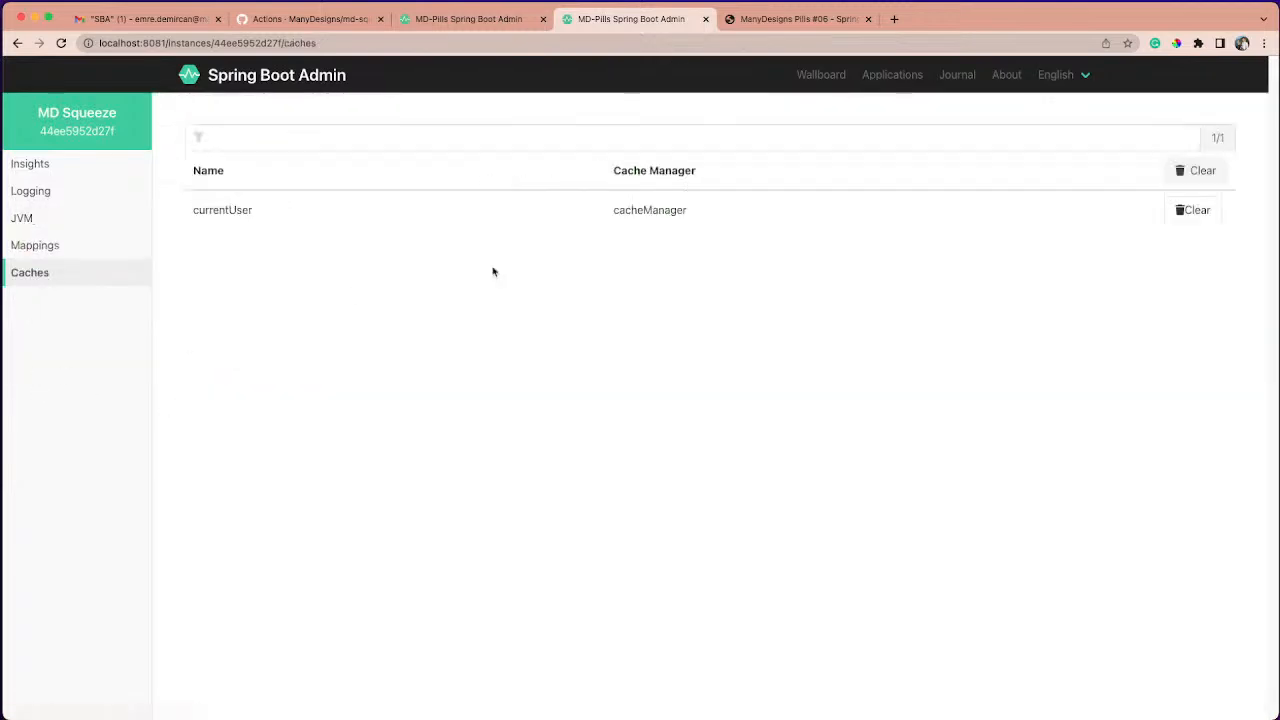
drag(618, 210, 700, 212)
click(686, 210)
double_click(240, 211)
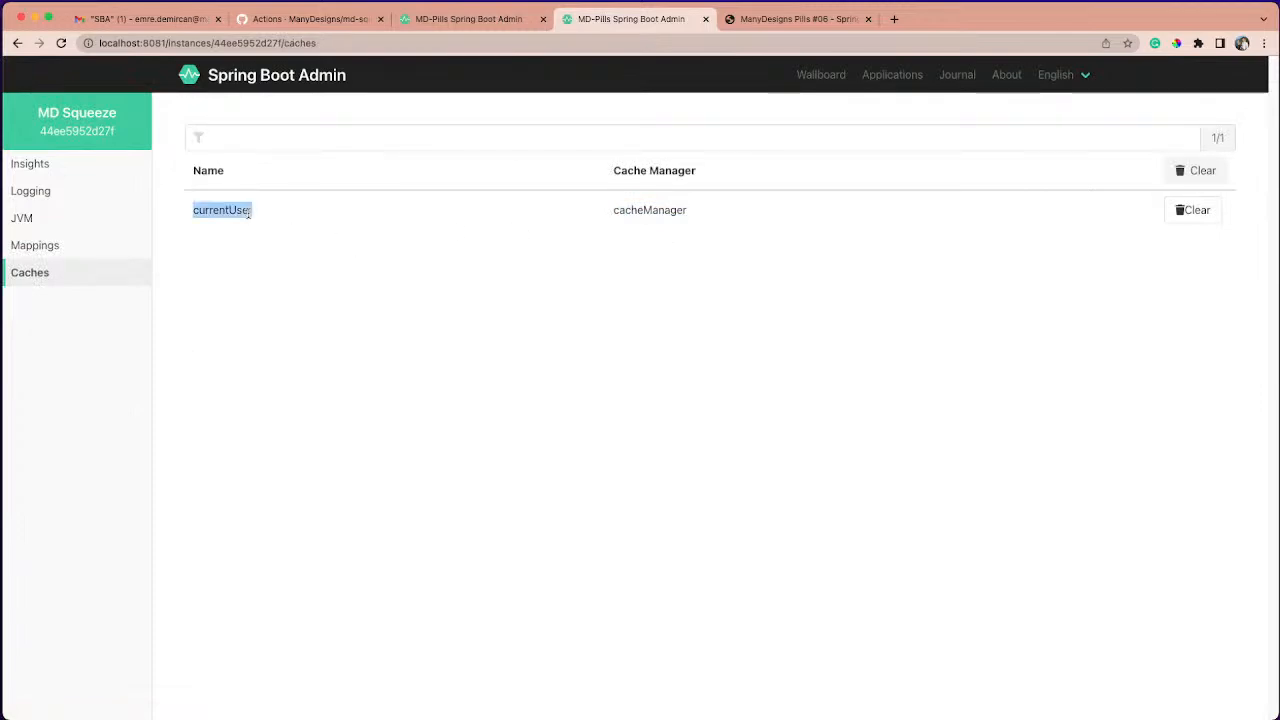
click(470, 19)
drag(678, 688, 762, 688)
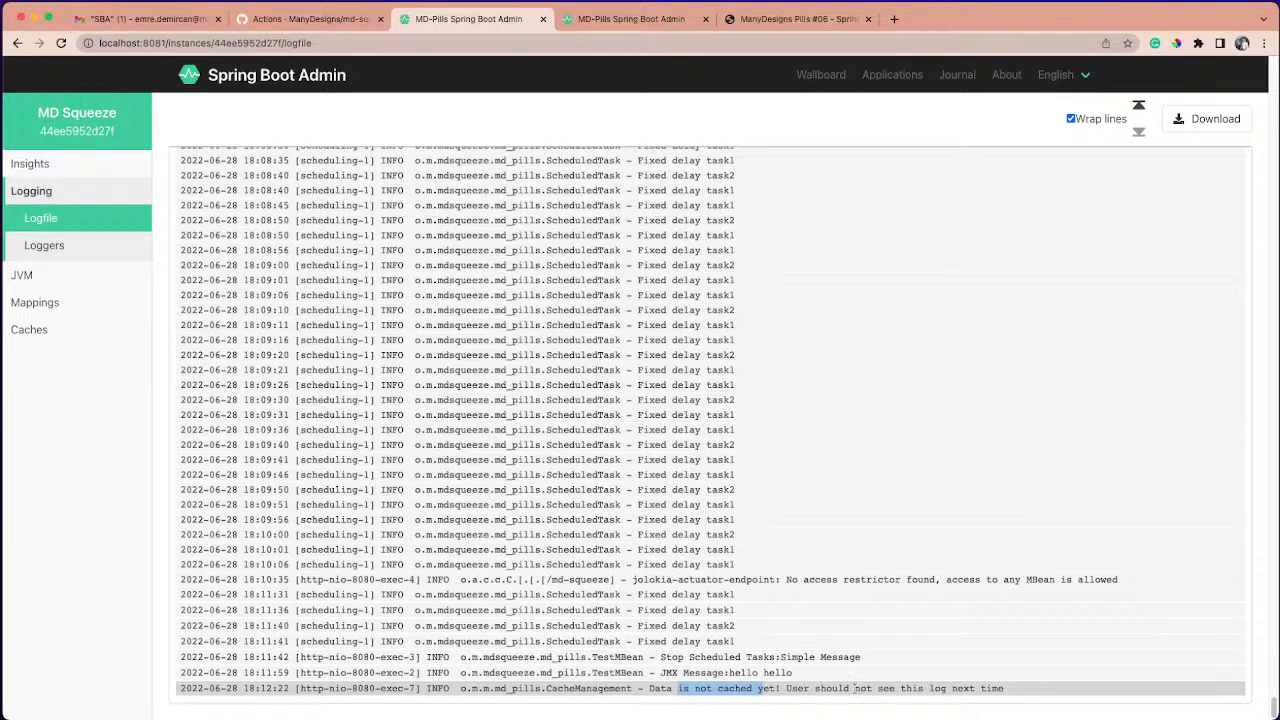
- Execute mdPillsCacheManagerBean's currentUser() again from the MDPills JMX domain and check the logfile tab for a repeated cache message
click(620, 19)
mouse_move(80, 214)
click(158, 216)
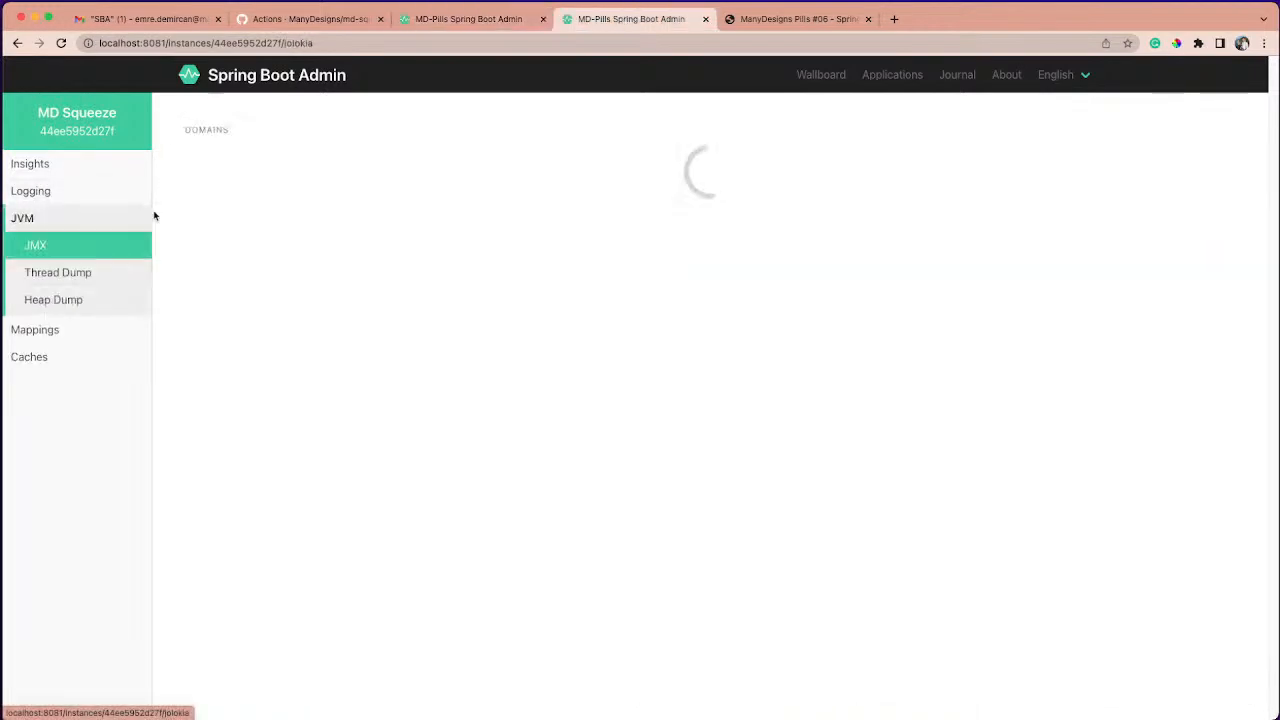
click(1170, 210)
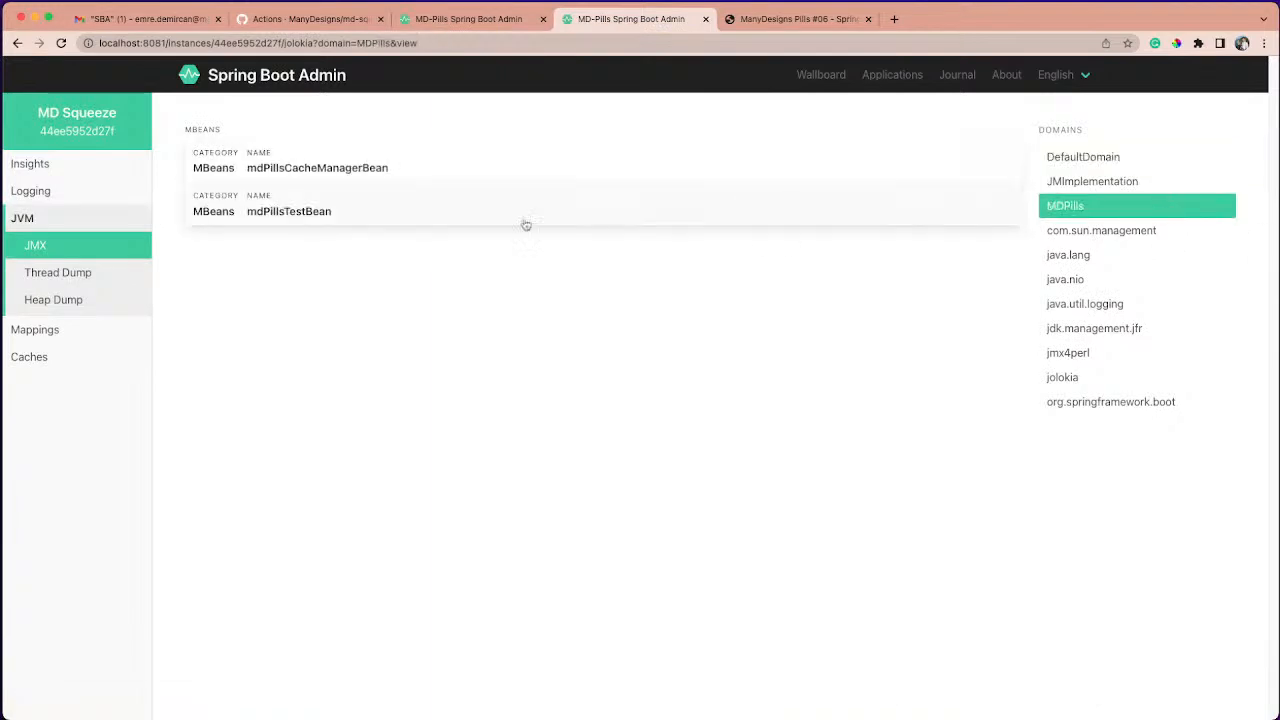
click(393, 173)
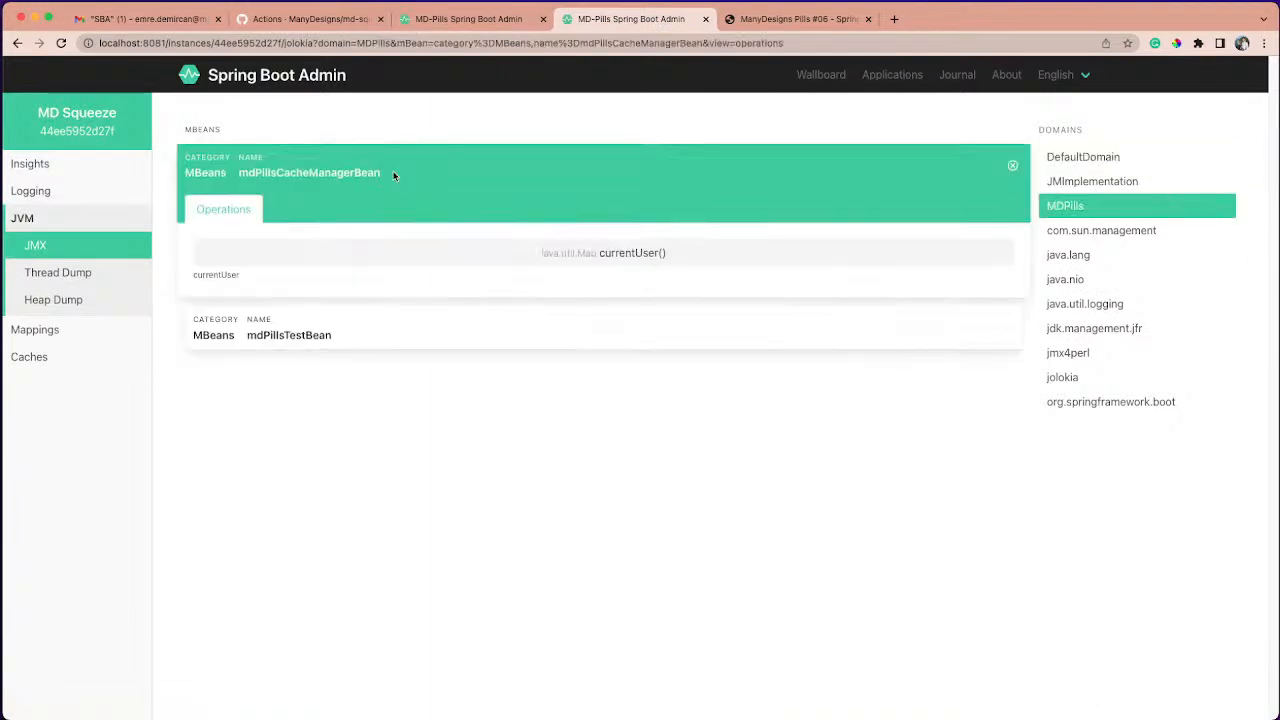
click(517, 260)
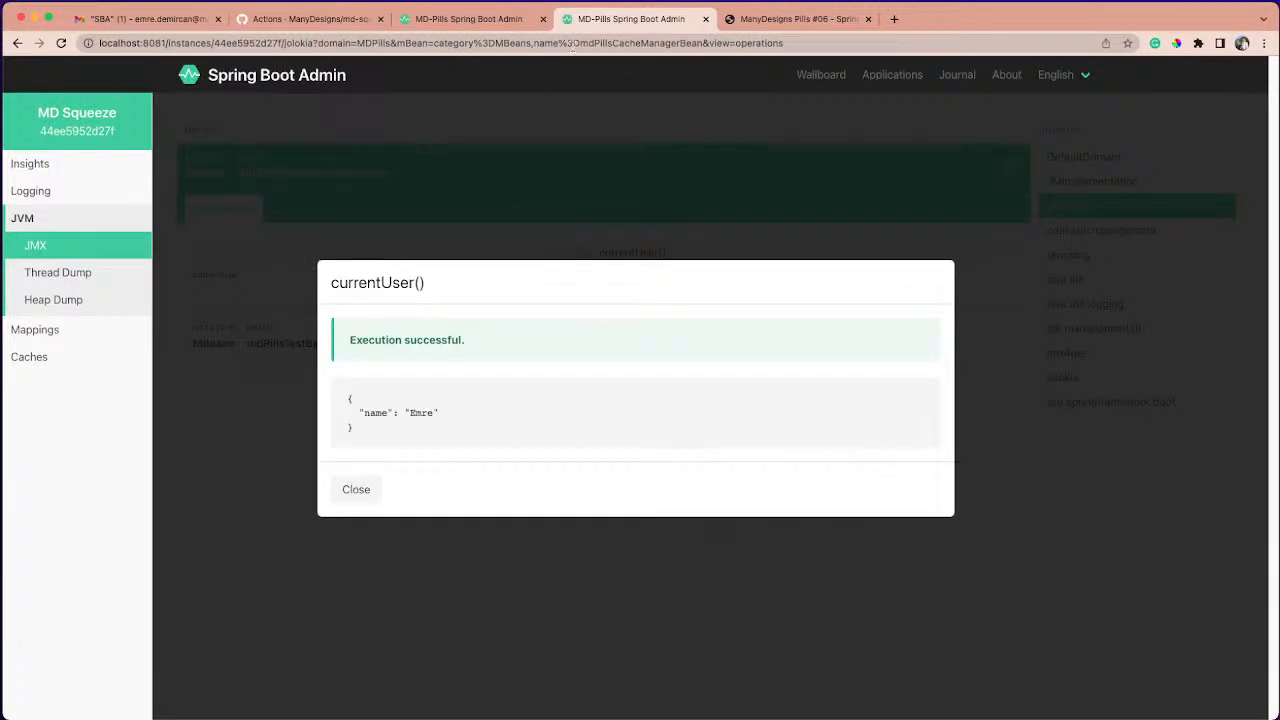
click(470, 19)
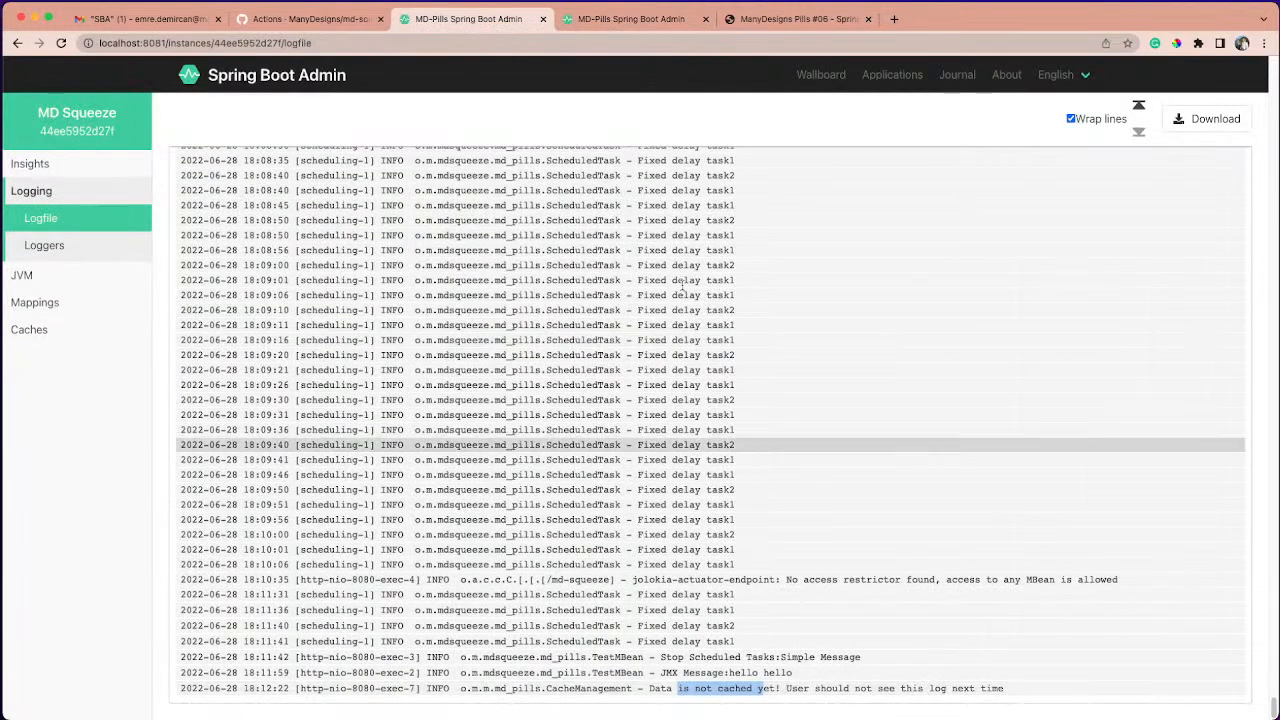
- Return to MD Squeeze's Caches page and clear the currentUser cache
click(625, 19)
click(44, 366)
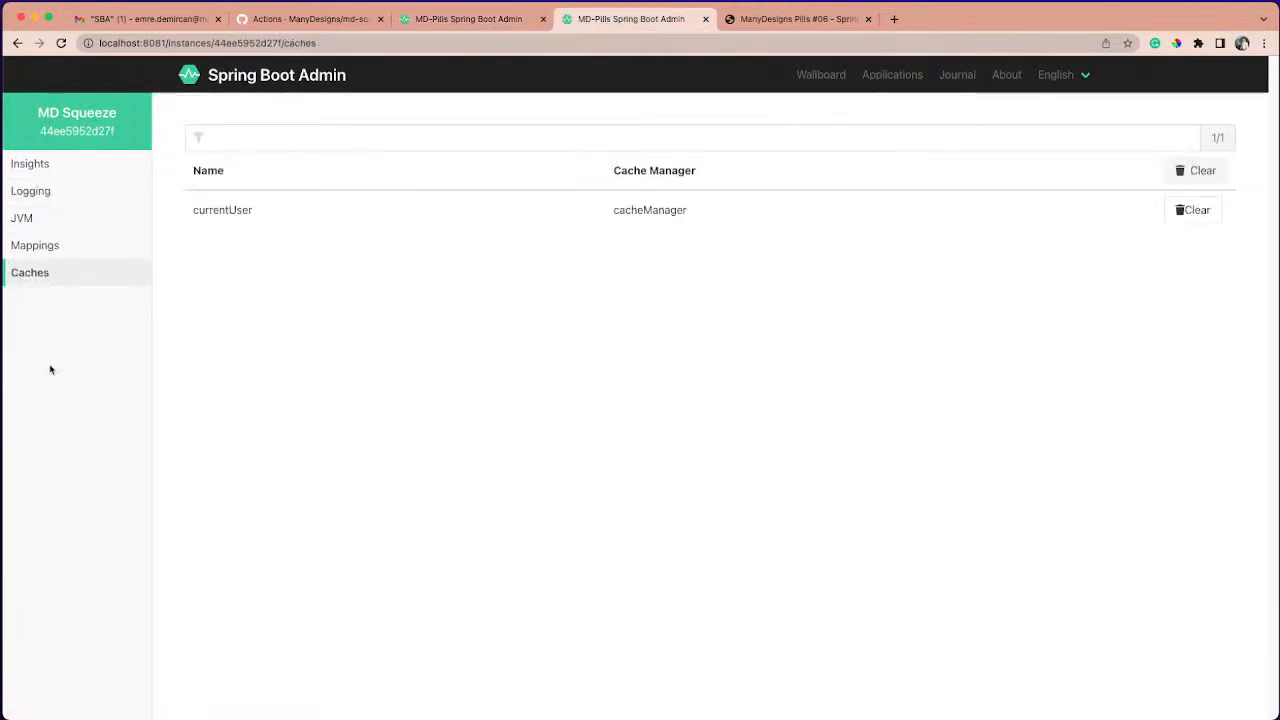
click(1203, 211)
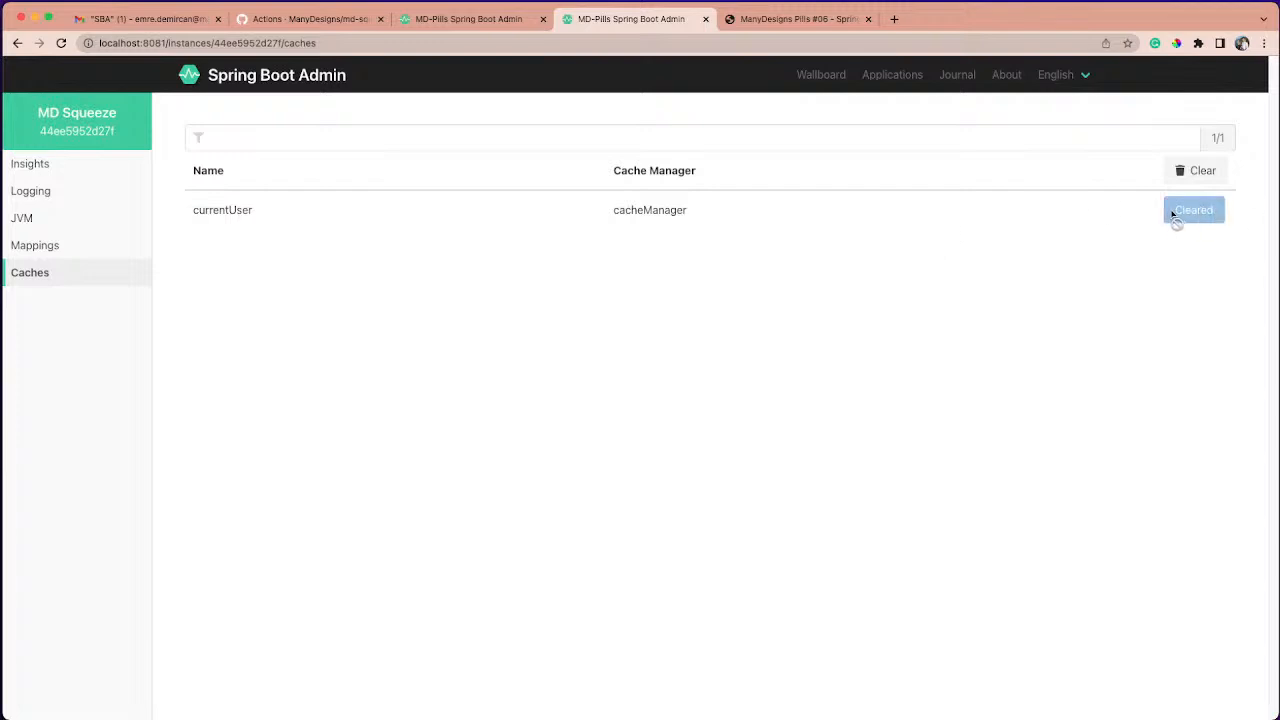
- Reopen mdPillsCacheManagerBean in the MDPills JMX domain, check the logfile tab, and execute currentUser() on the cleared cache
mouse_move(74, 220)
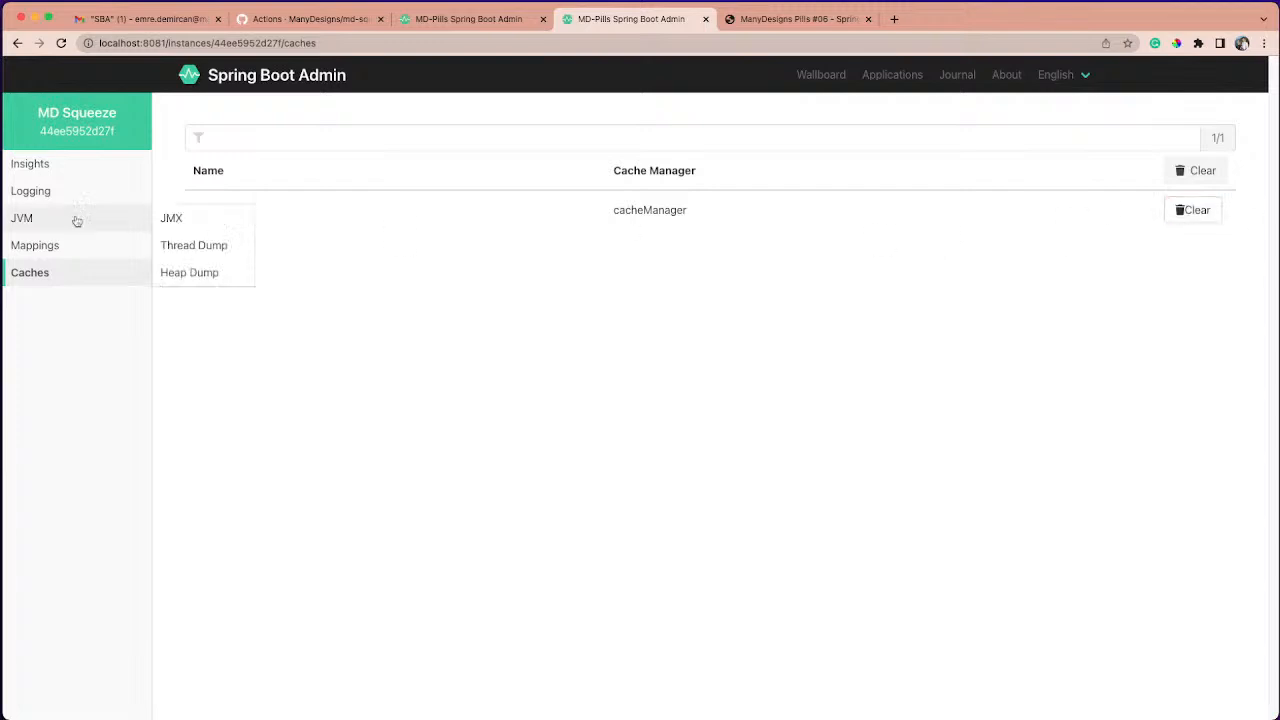
click(159, 221)
click(357, 173)
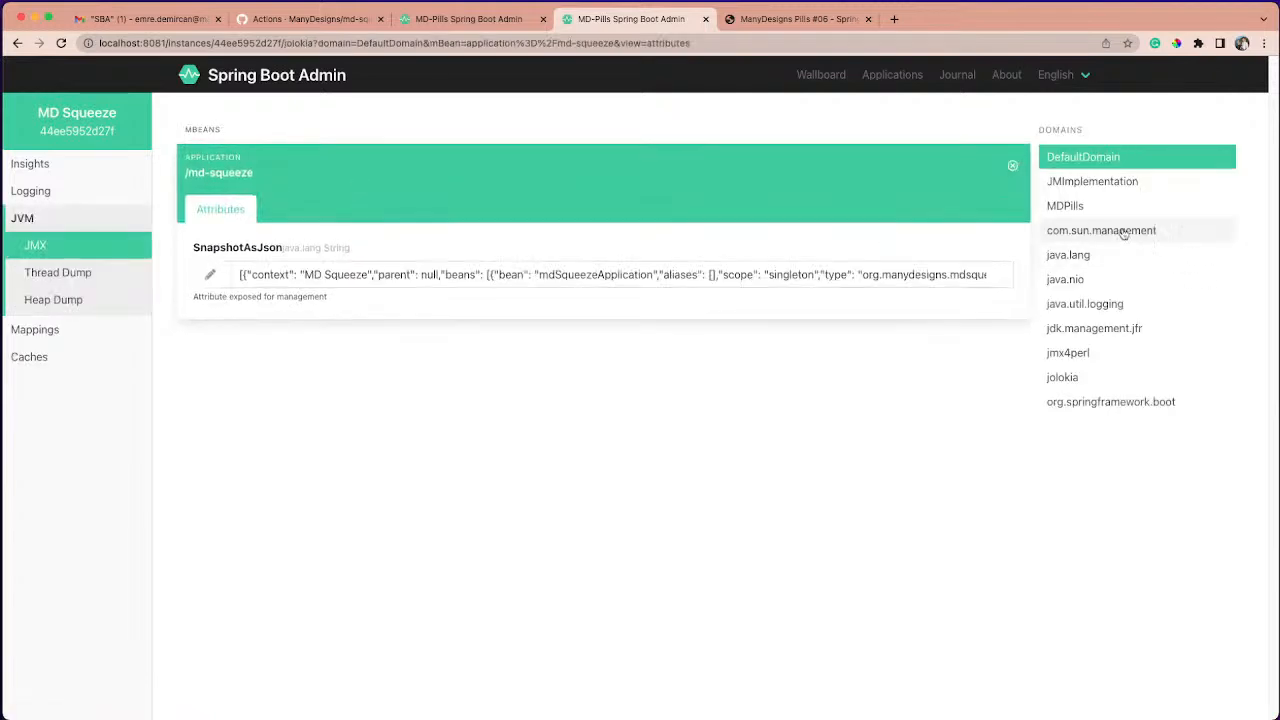
click(1112, 217)
click(375, 168)
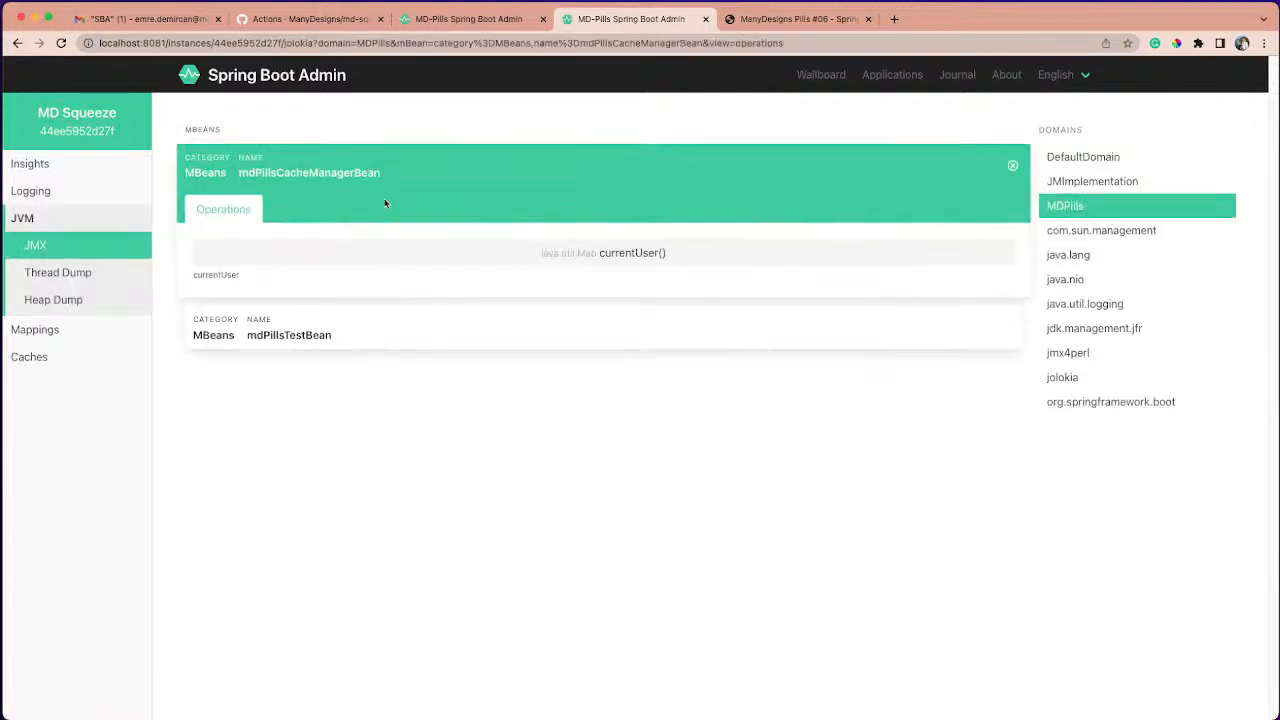
click(487, 22)
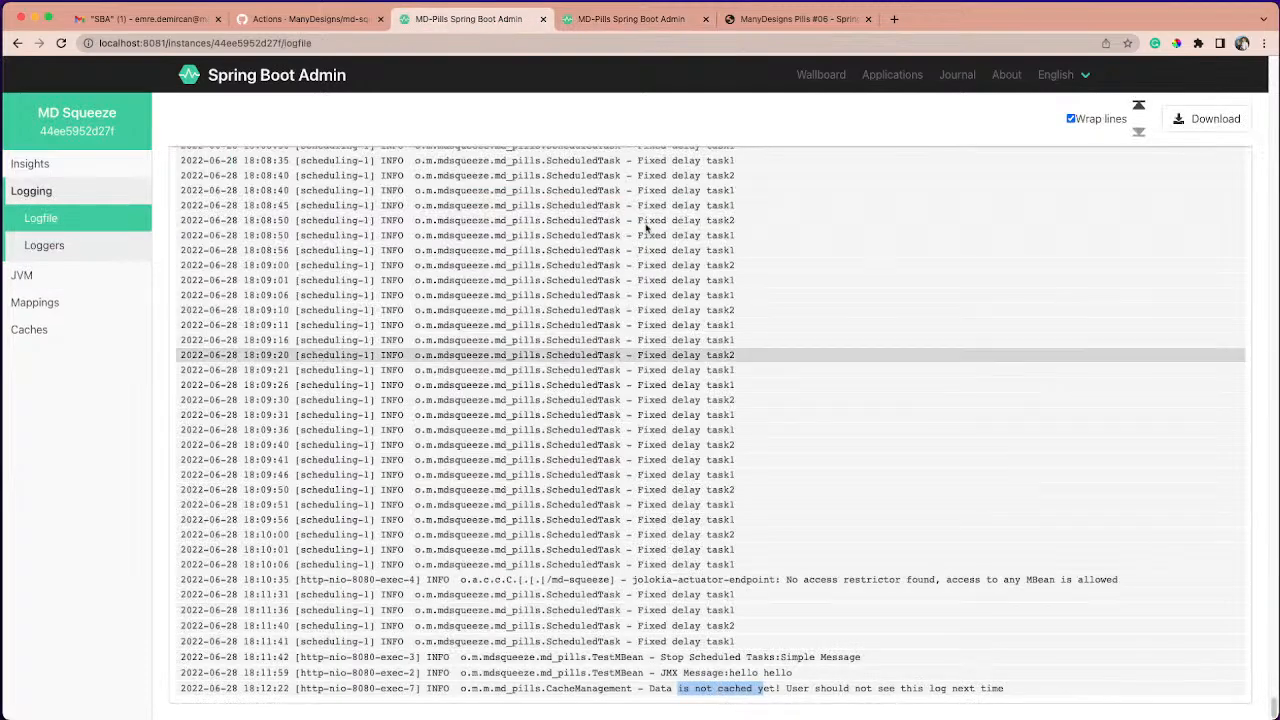
click(607, 20)
click(486, 251)
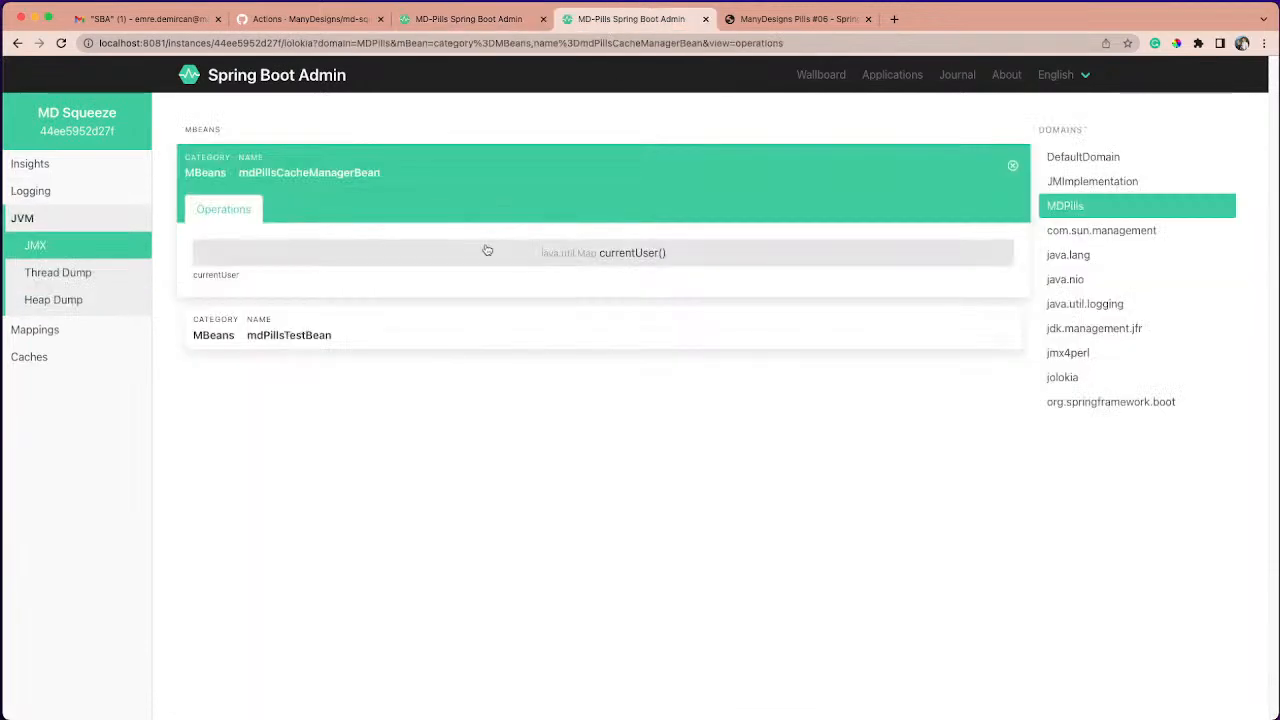
- Highlight the newest CacheManagement message in the logfile tab and dismiss the currentUser() result dialog in the JMX tab
click(470, 19)
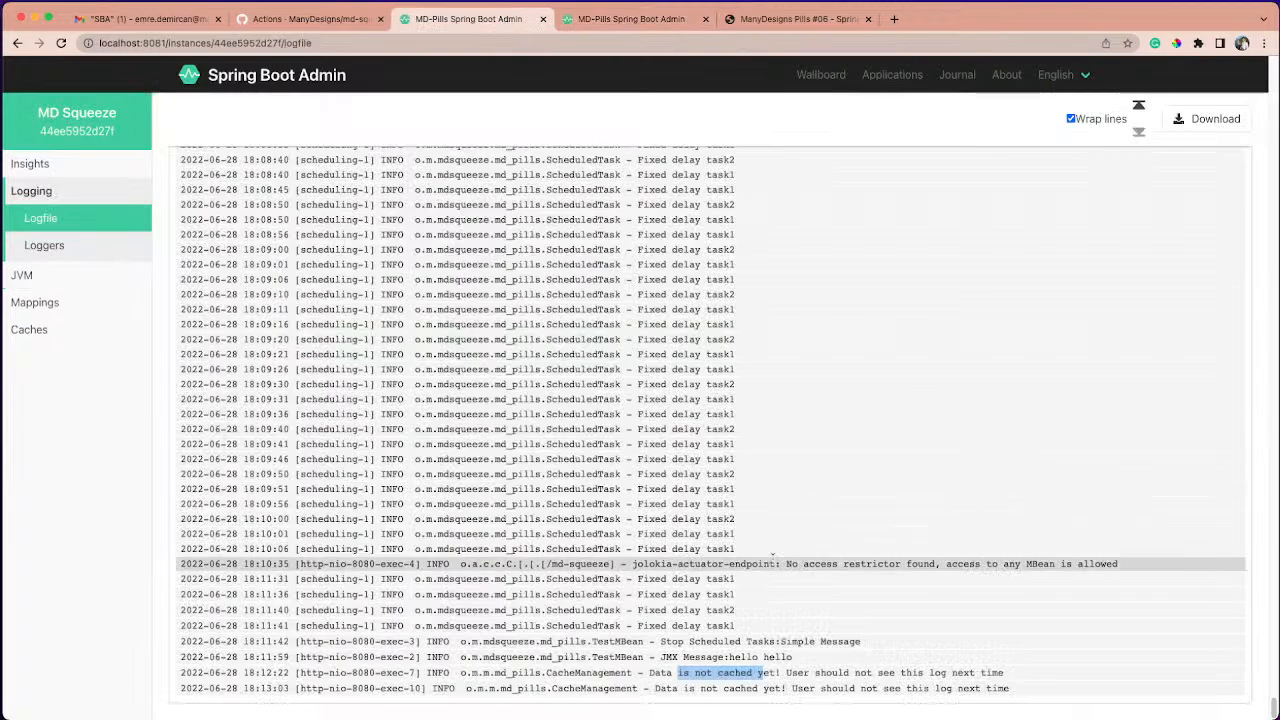
drag(710, 696, 790, 691)
click(821, 688)
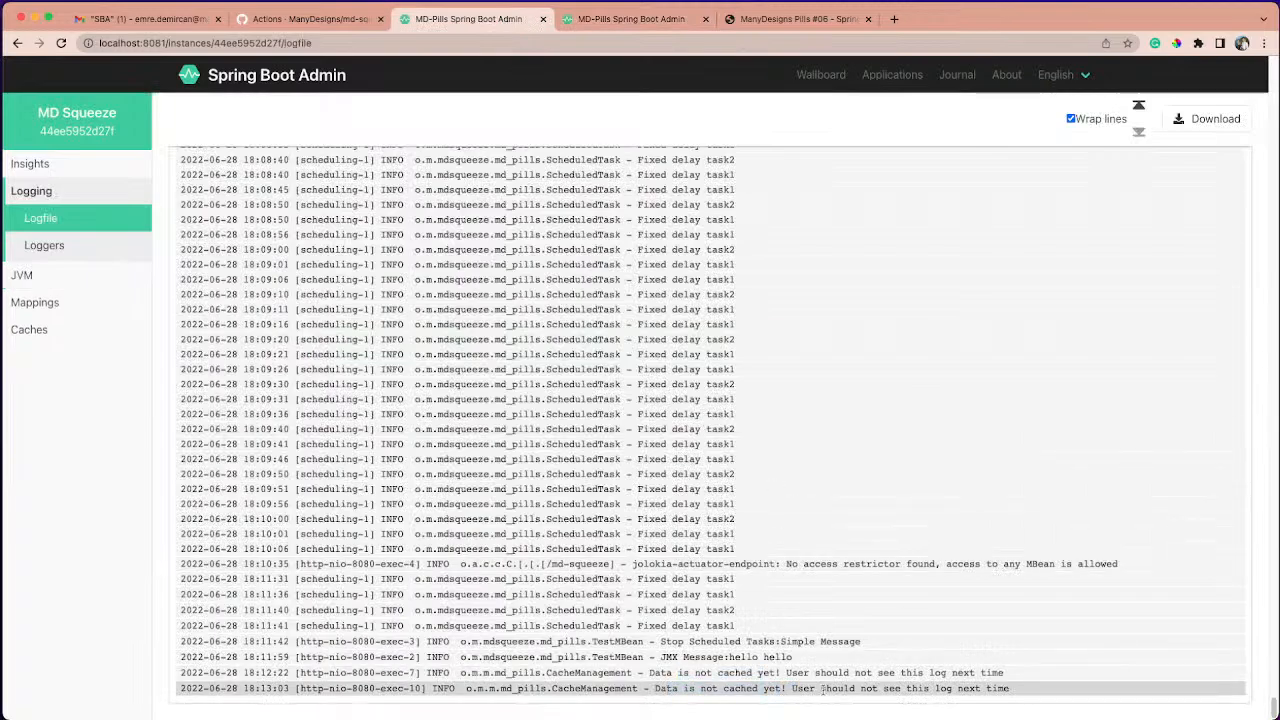
click(616, 19)
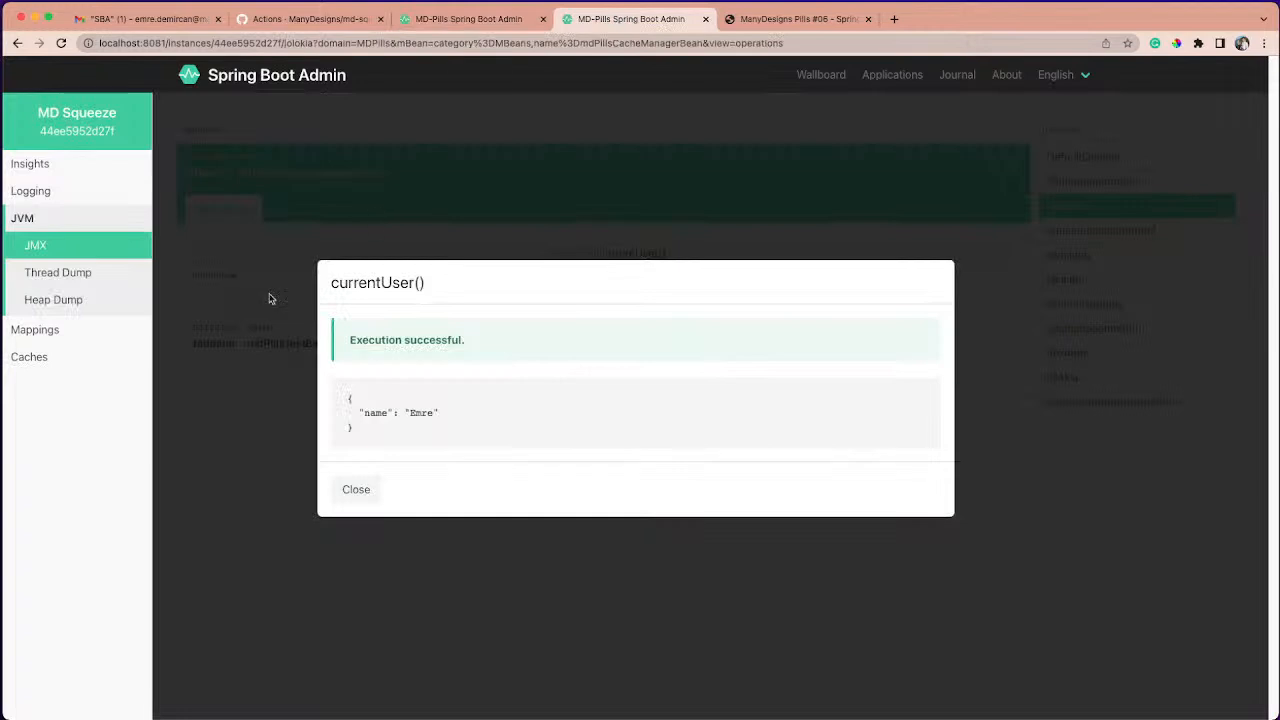
click(343, 490)
- View MD Squeeze's Thread Dump timeline and the Heap Dump page
click(60, 276)
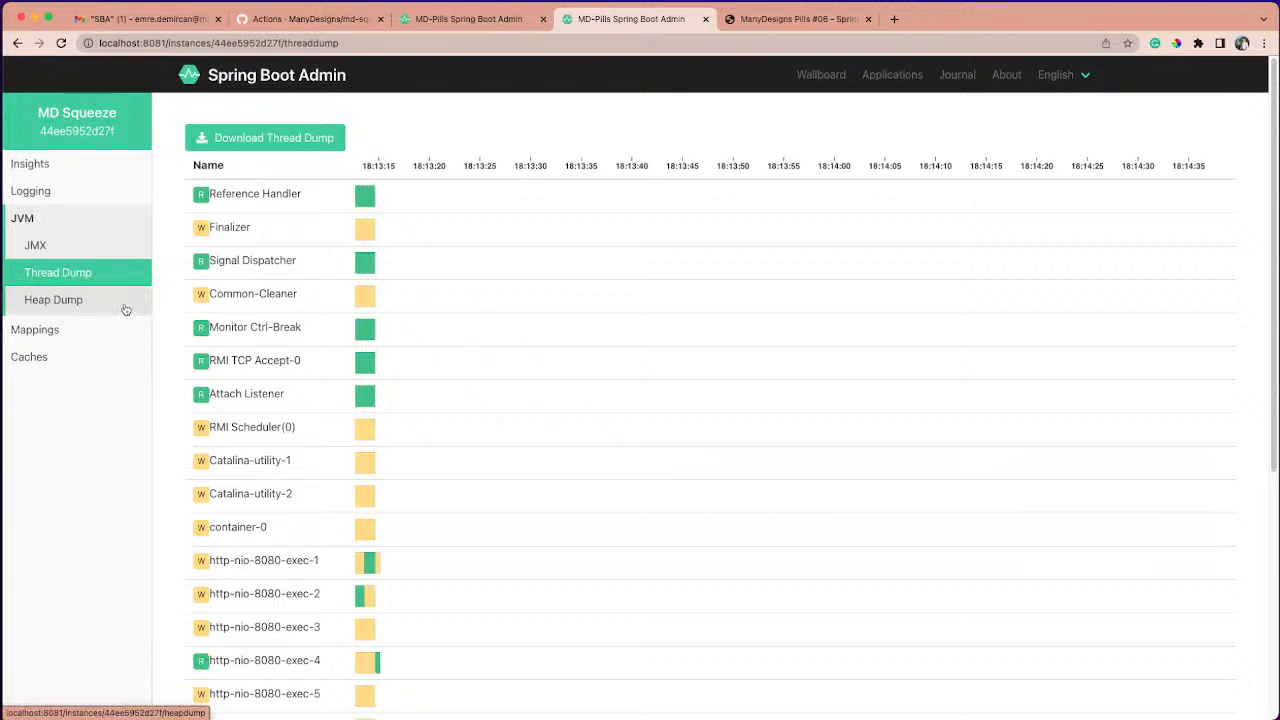
scroll(115, 308, down, 1)
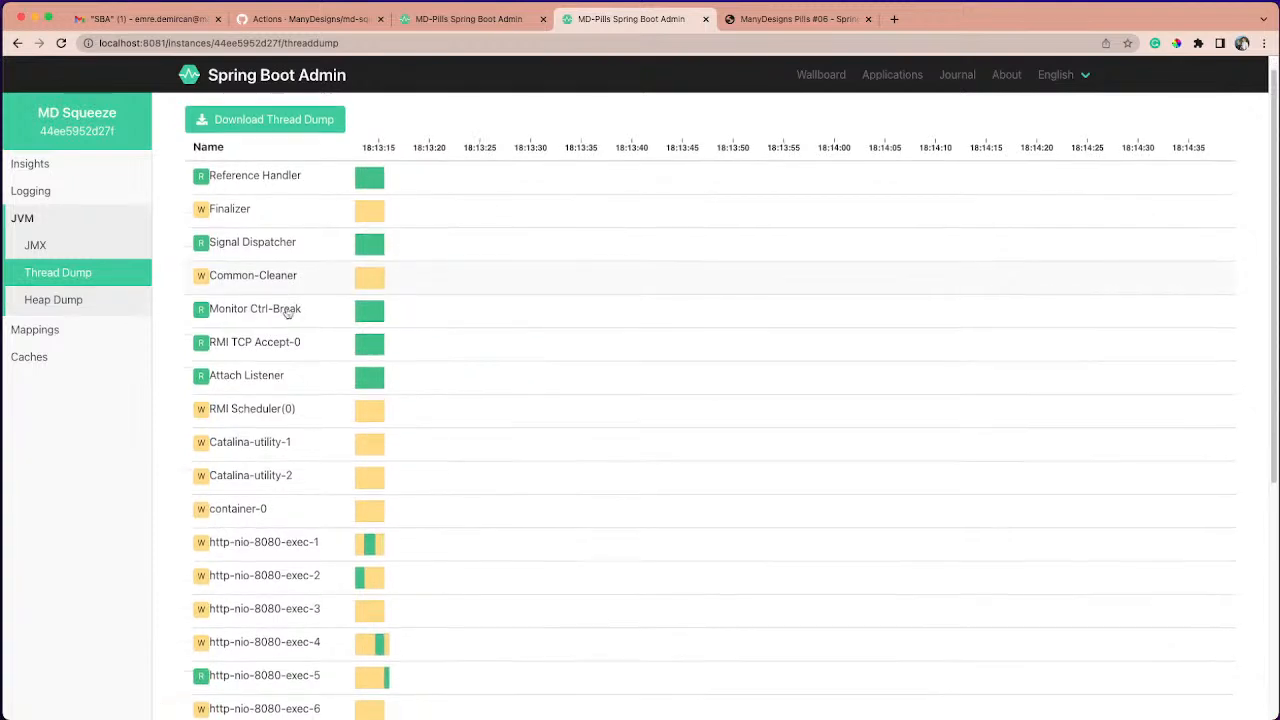
click(112, 307)
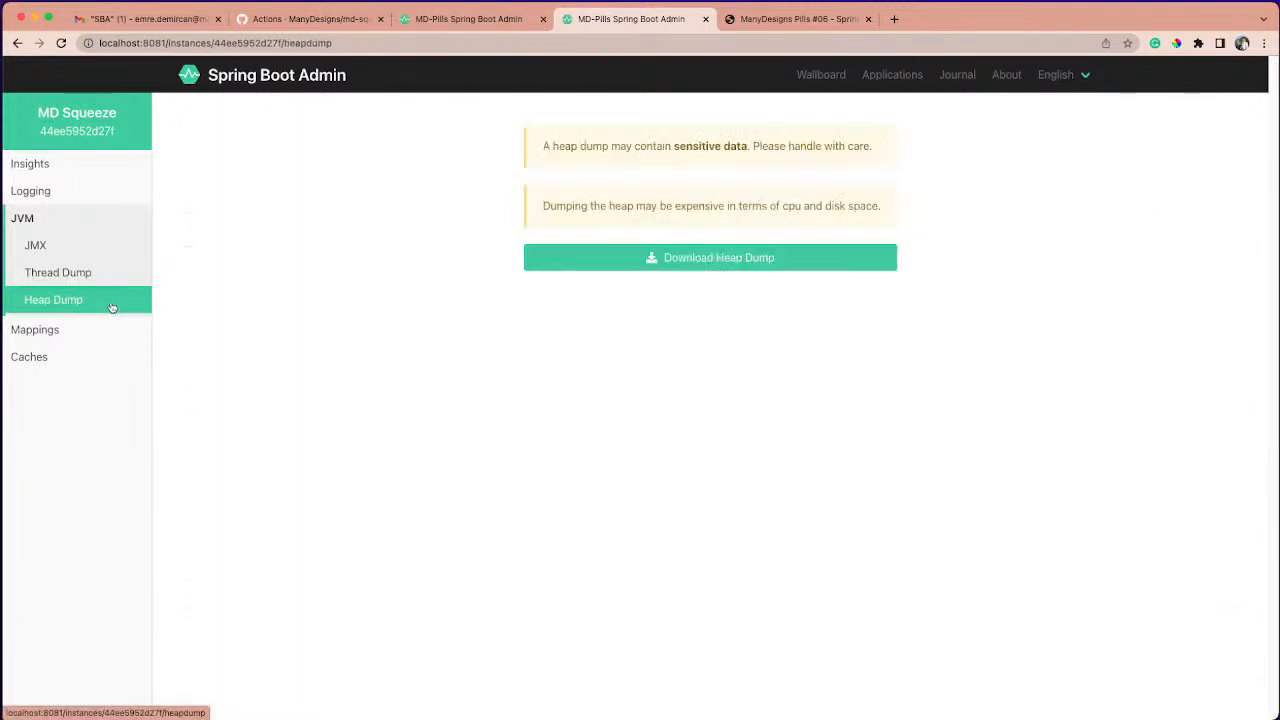
- Review MD Squeeze's dispatcherServlet actuator endpoints on the Mappings page
click(89, 328)
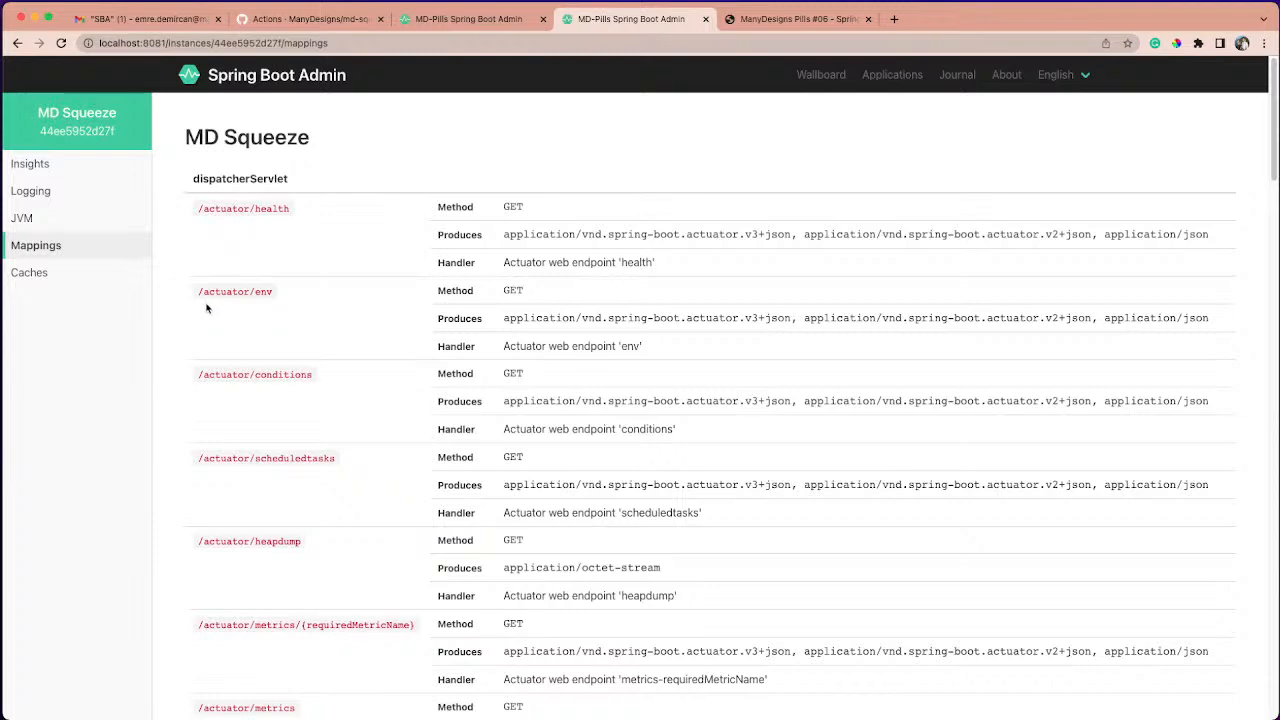
scroll(207, 308, down, 2)
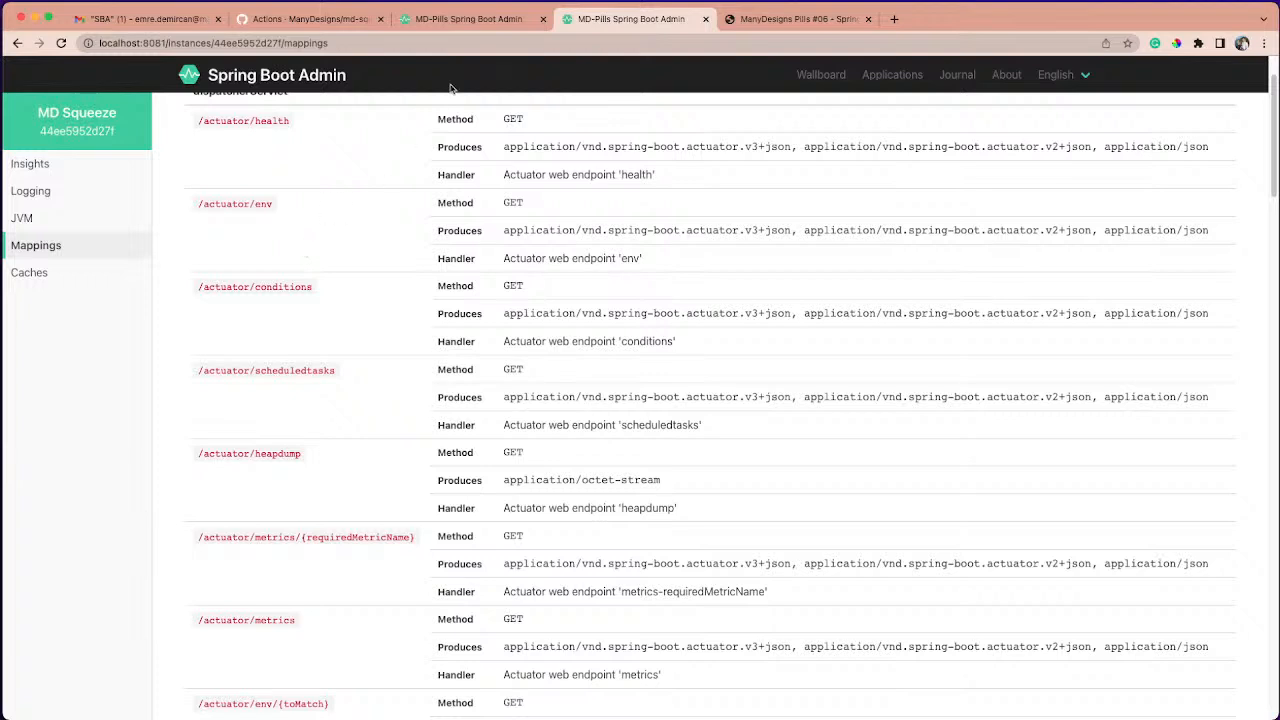
click(70, 284)
click(80, 248)
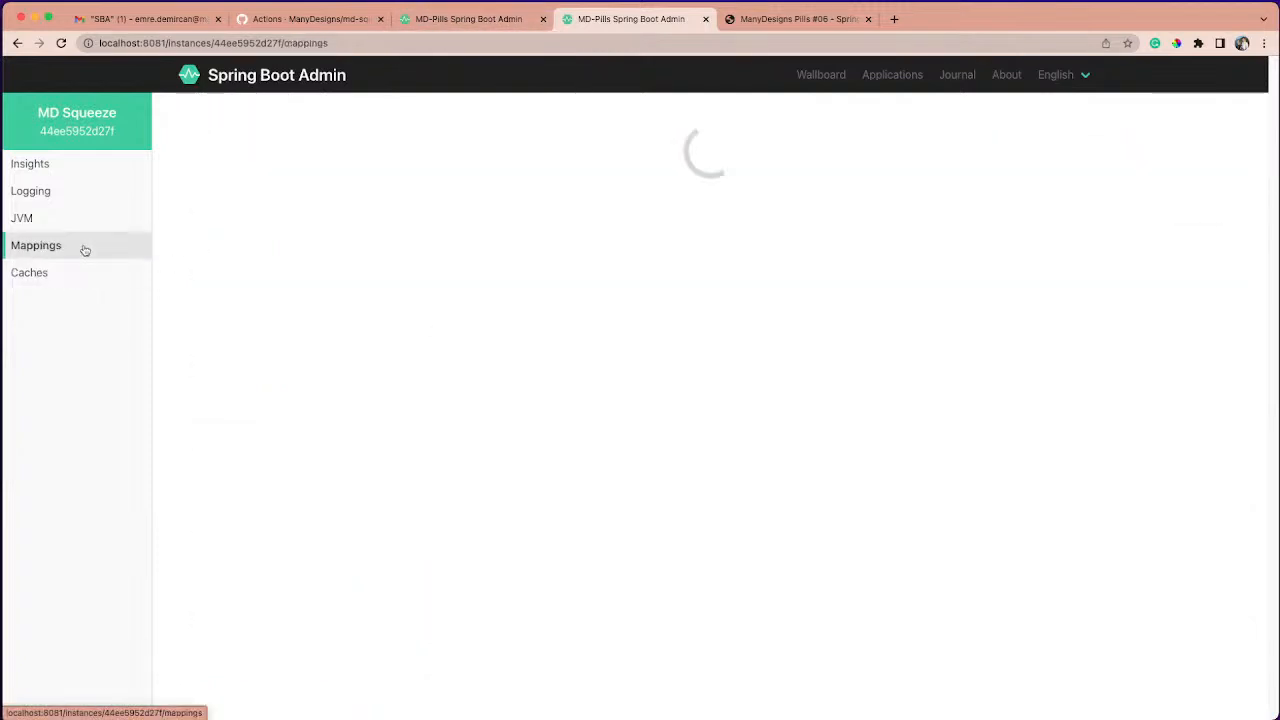
- In the ManyDesigns Pills #06 presentation, expand "How to register Spring-boot application as client ?" and highlight the client dependency and endpoint exposure property
click(800, 24)
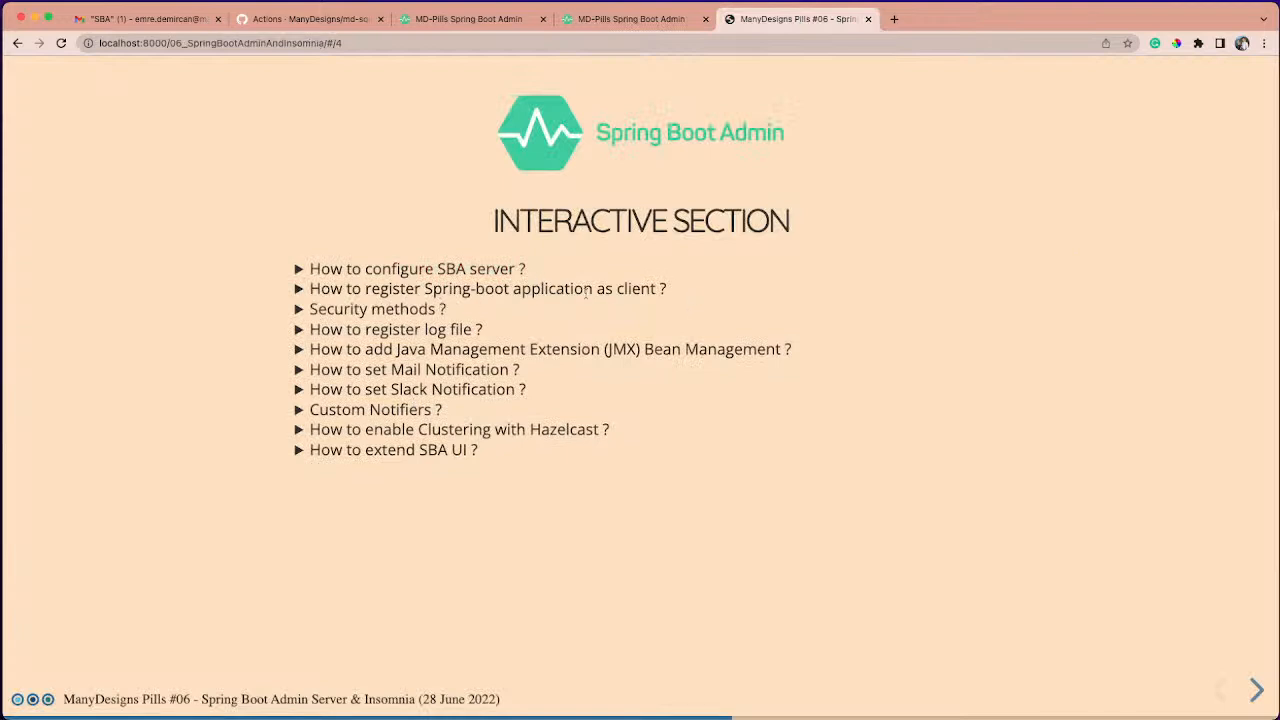
click(678, 293)
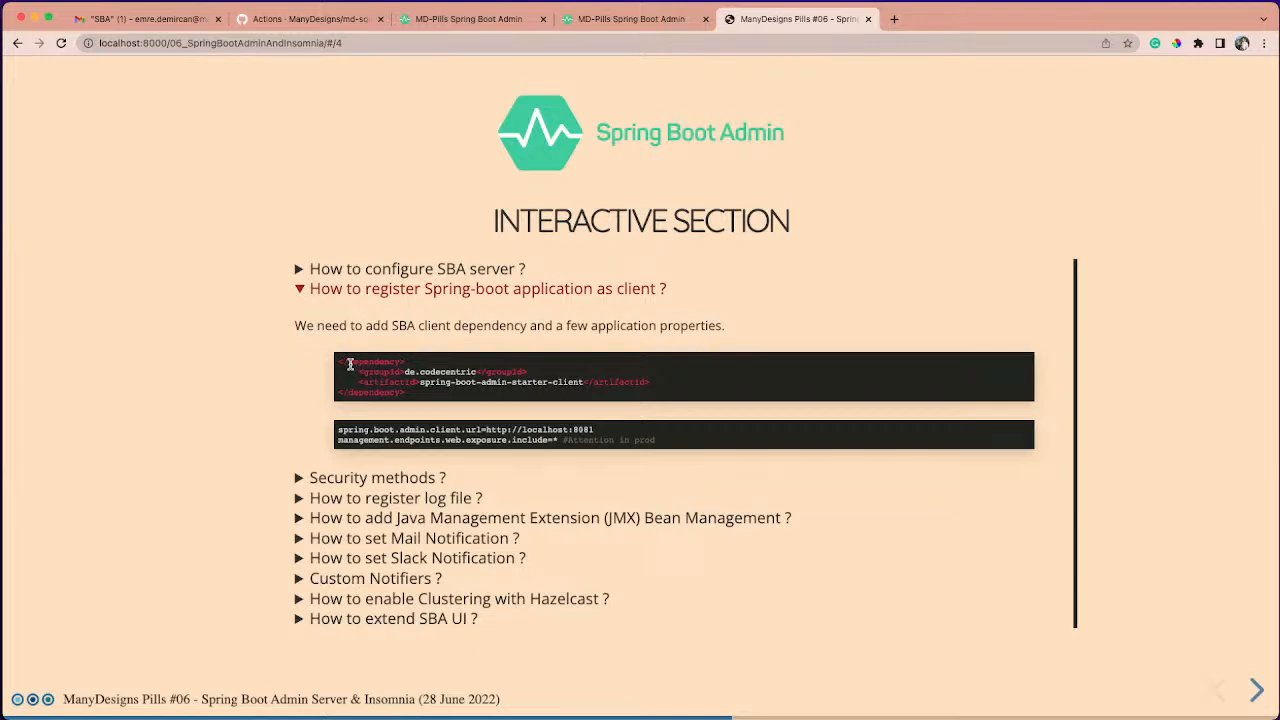
drag(345, 363, 443, 396)
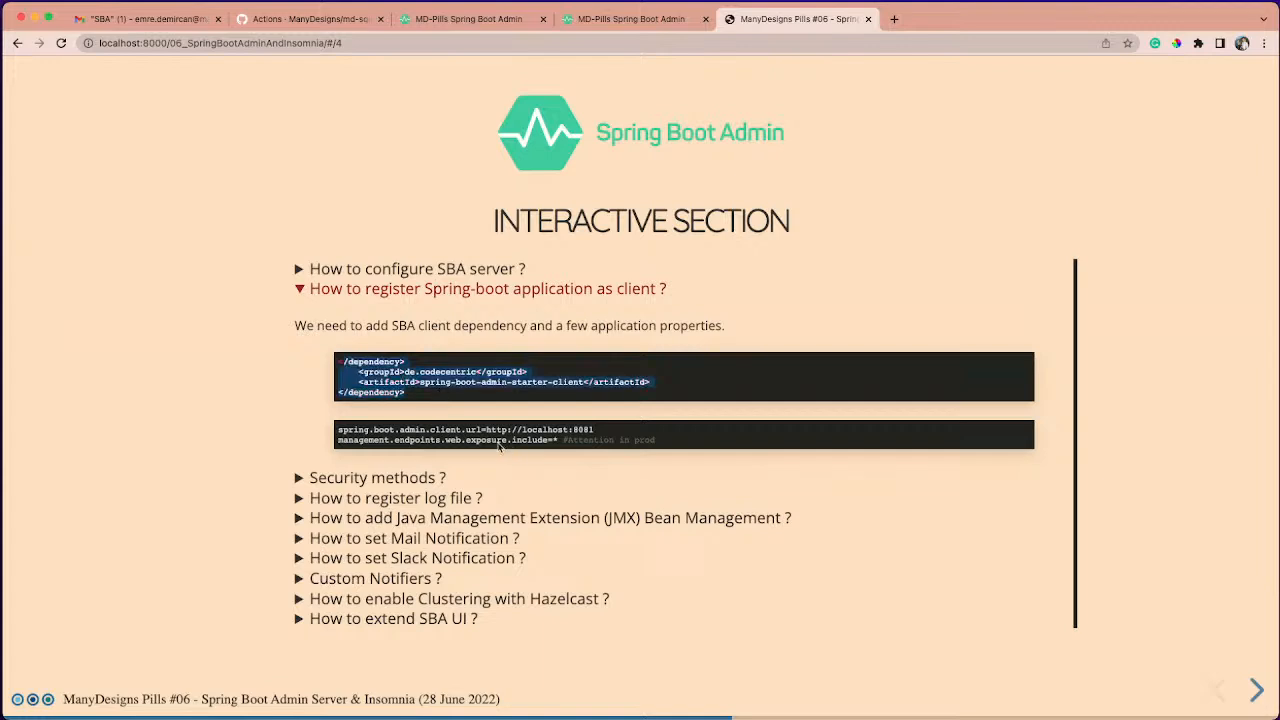
click(500, 445)
drag(368, 441, 547, 443)
click(424, 442)
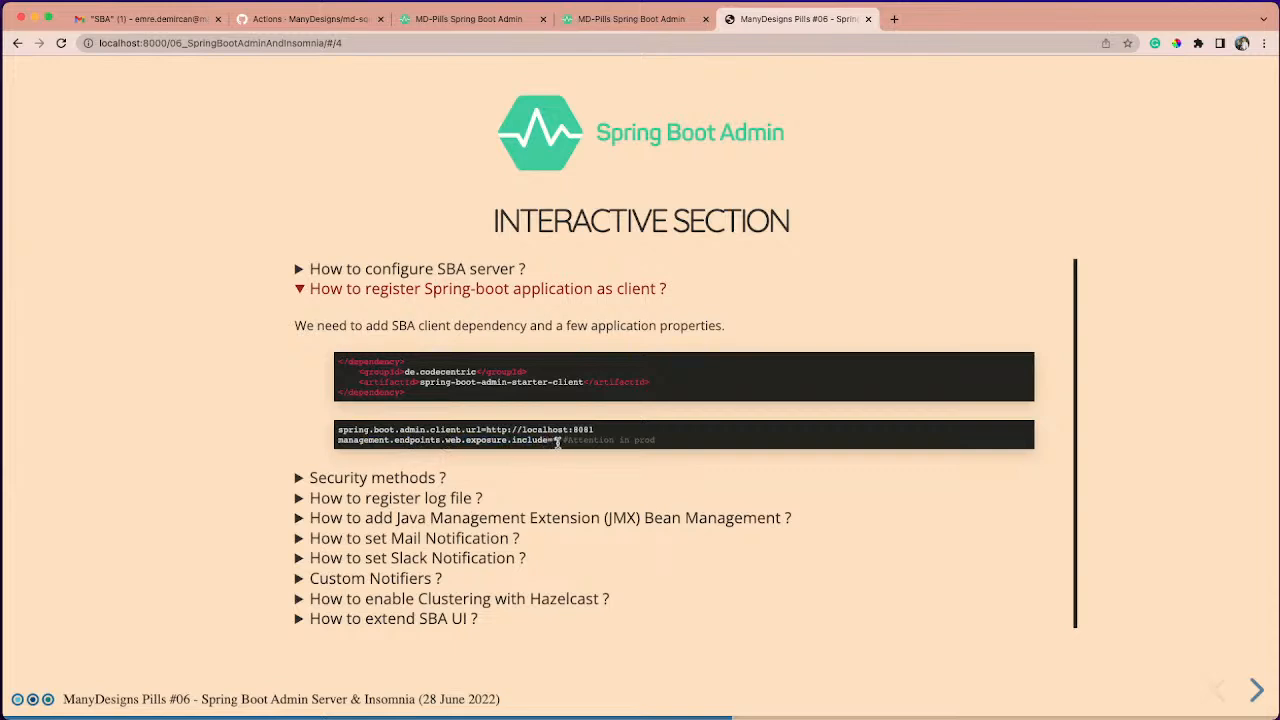